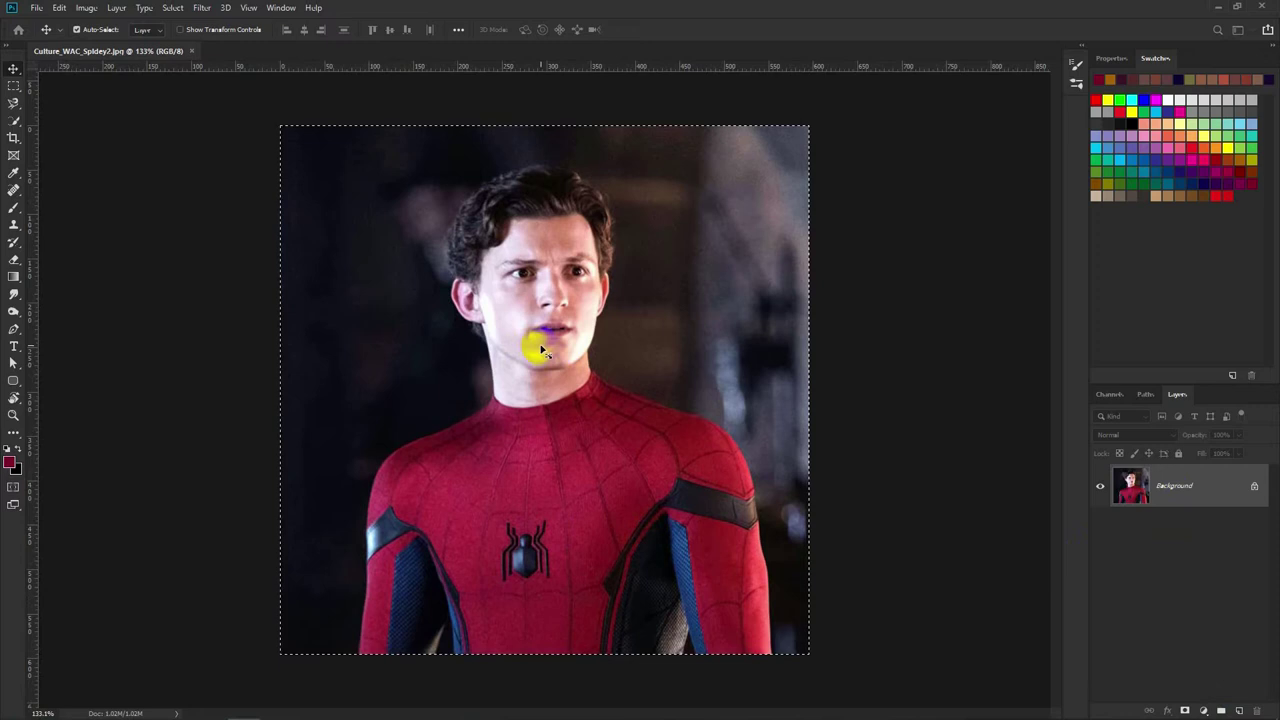
Step: Start a new document from the Clipboard preset, sized to the copied Spider-Man photo
{"action": "key", "text": "ctrl+n"}
Step: Create the blank document and raise its Image Size resolution to 300
{"action": "left_click", "coordinate": [827, 571]}
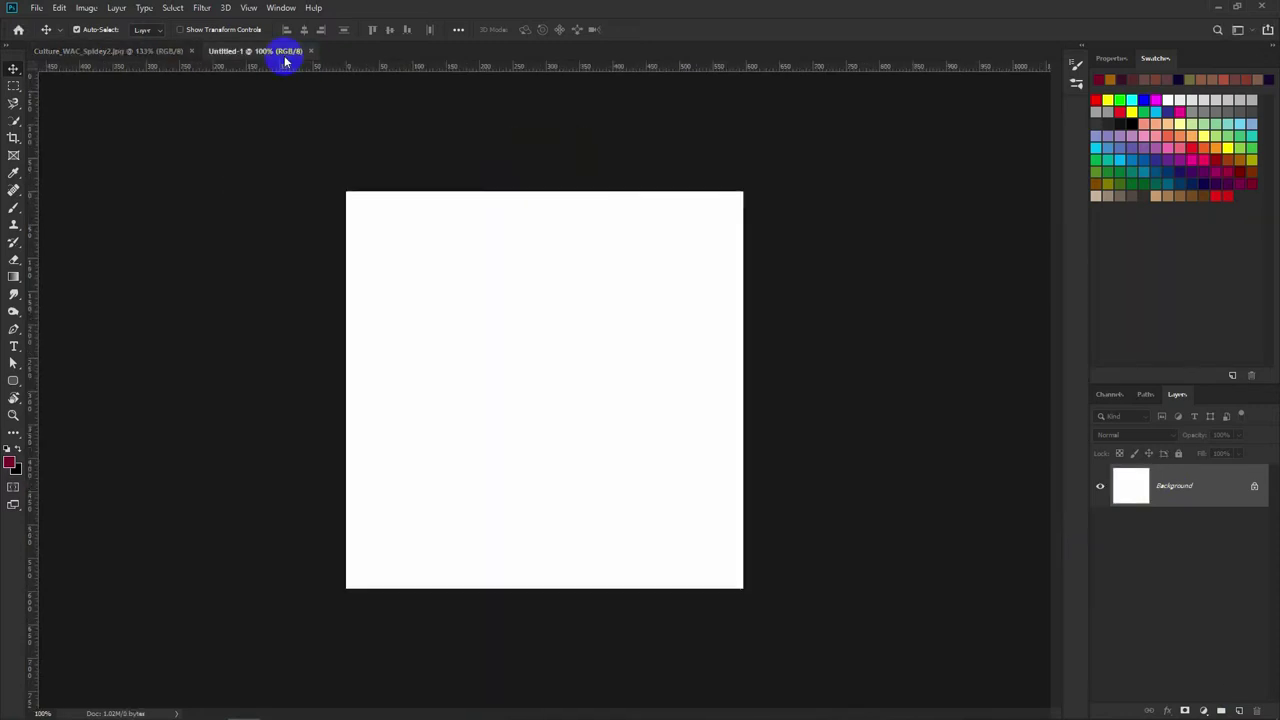
{"action": "left_click", "coordinate": [86, 7]}
{"action": "left_click", "coordinate": [150, 108]}
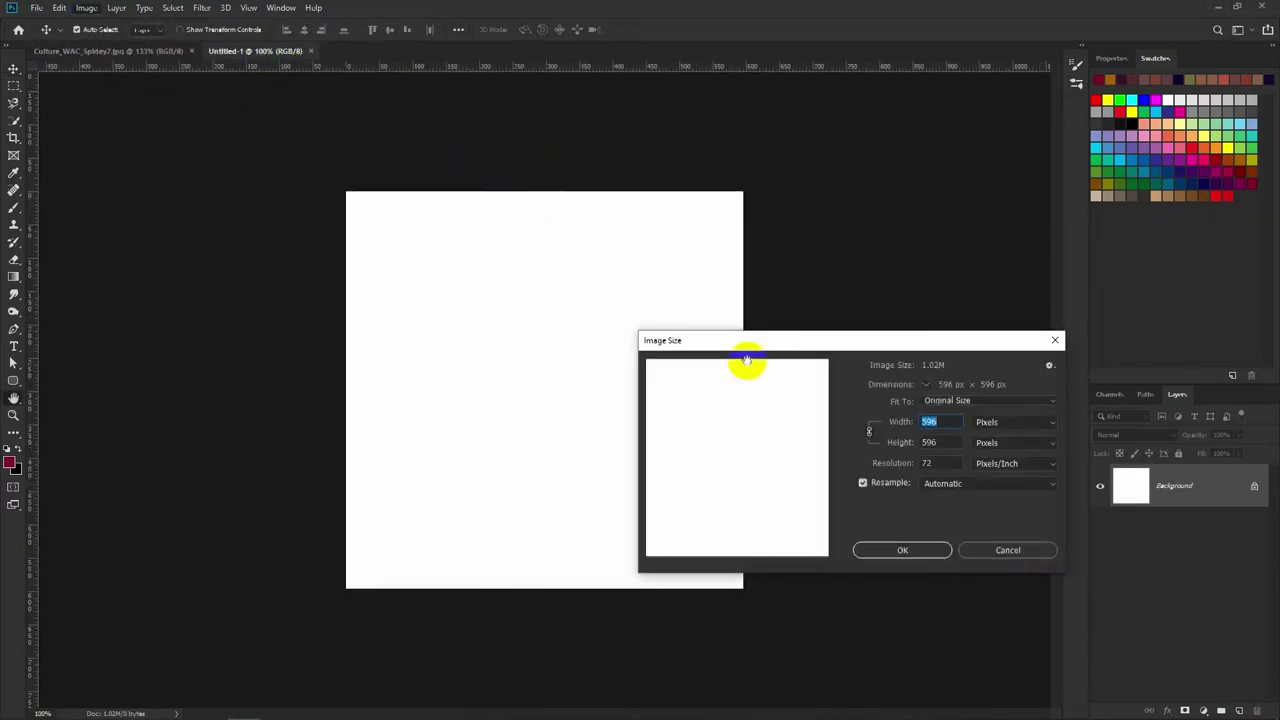
{"action": "left_click_drag", "start_coordinate": [743, 345], "coordinate": [691, 232]}
{"action": "double_click", "coordinate": [886, 343]}
{"action": "type", "text": "300"}
{"action": "key", "text": "Return"}
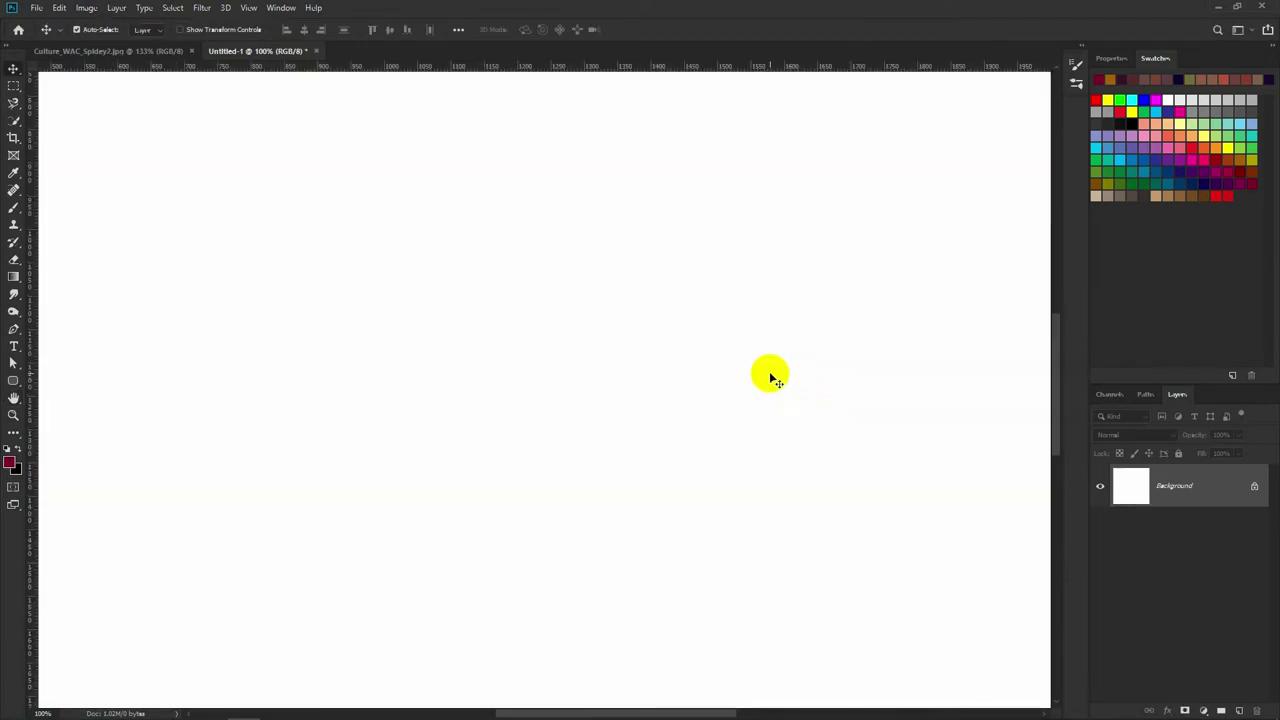
{"action": "key", "text": "ctrl+0"}
Step: Drag the photo in, scale it to fill the canvas, and delete the white Background layer
{"action": "left_click", "coordinate": [134, 50]}
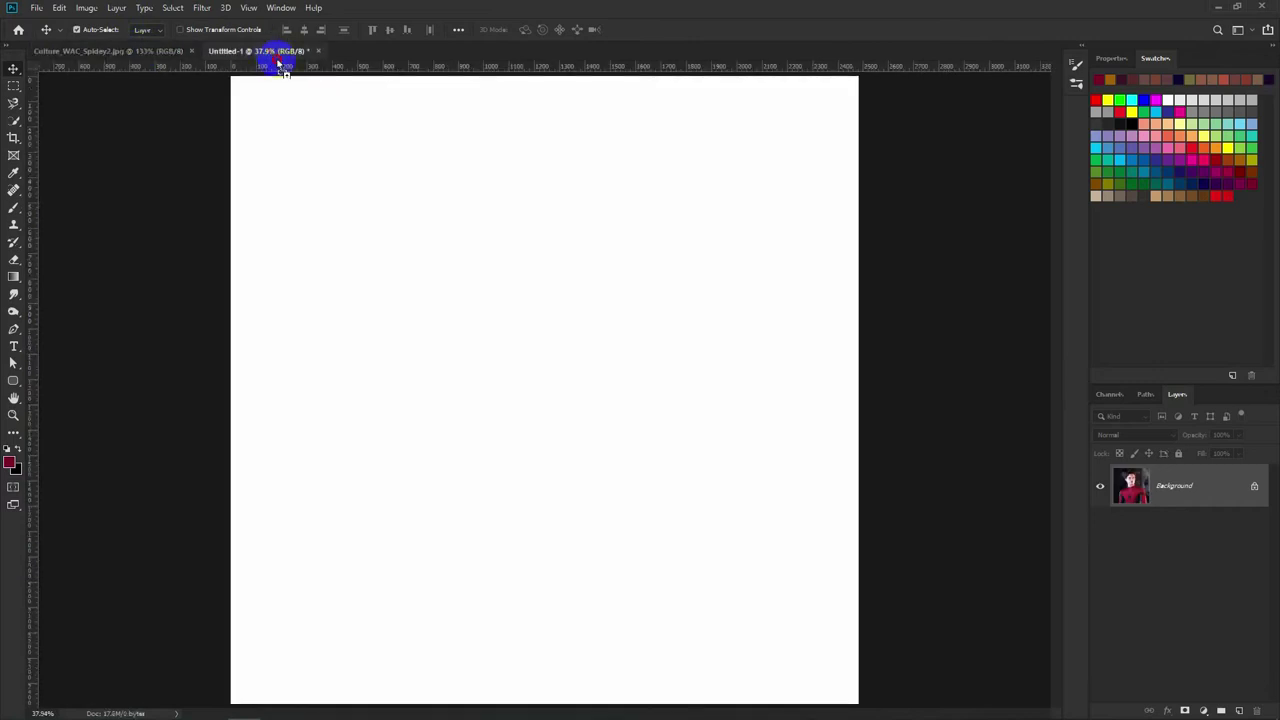
{"action": "left_click_drag", "start_coordinate": [307, 172], "coordinate": [322, 165]}
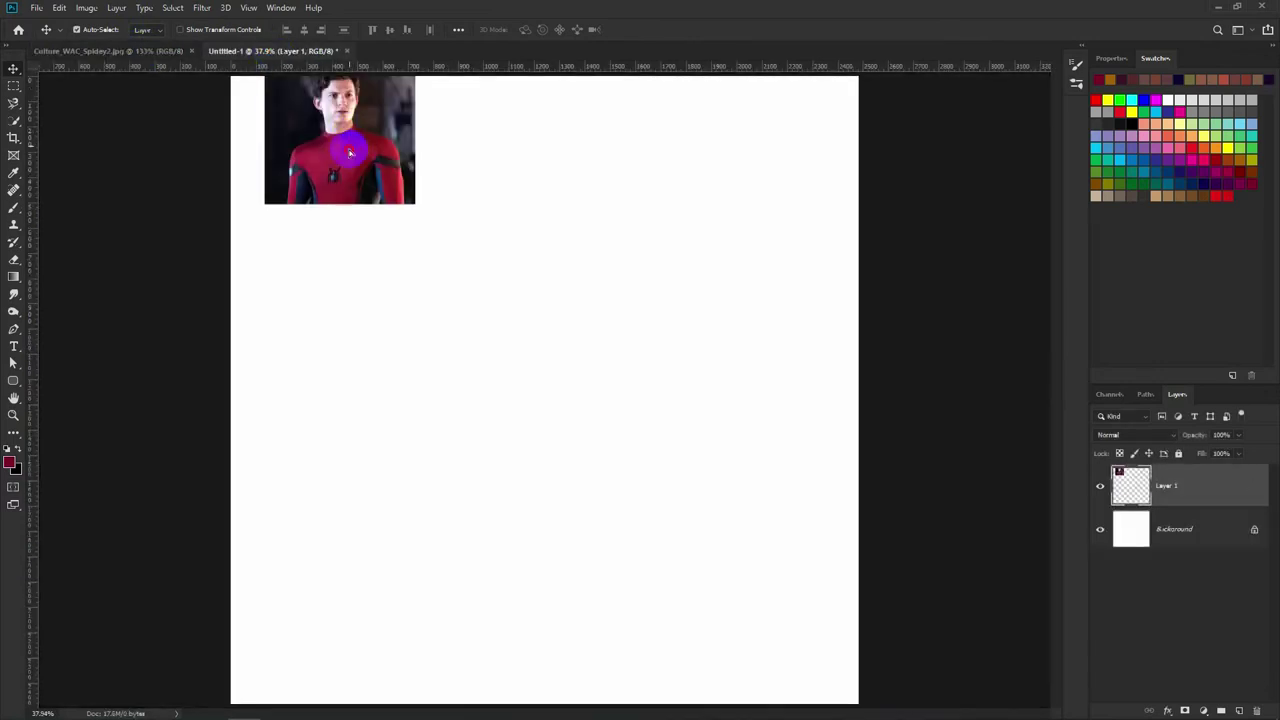
{"action": "key", "text": "ctrl+t"}
{"action": "left_click_drag", "start_coordinate": [381, 226], "coordinate": [873, 693]}
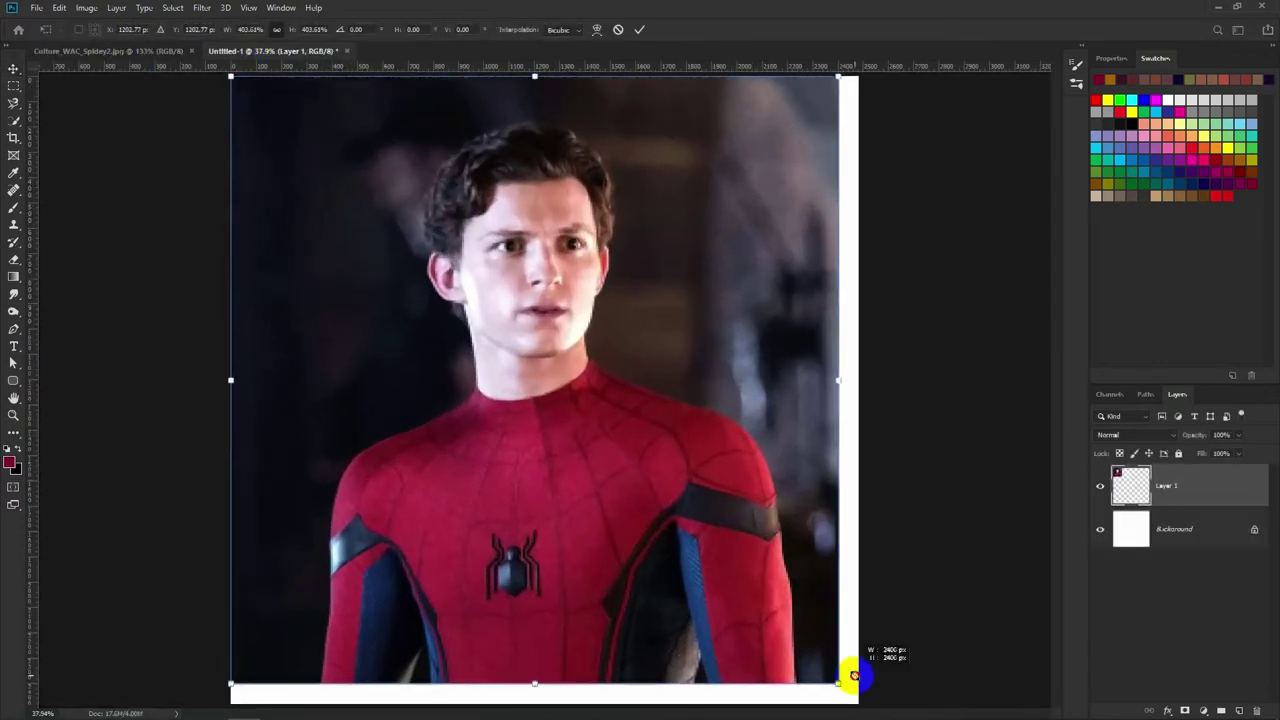
{"action": "key", "text": "Return"}
{"action": "left_click", "coordinate": [1171, 530]}
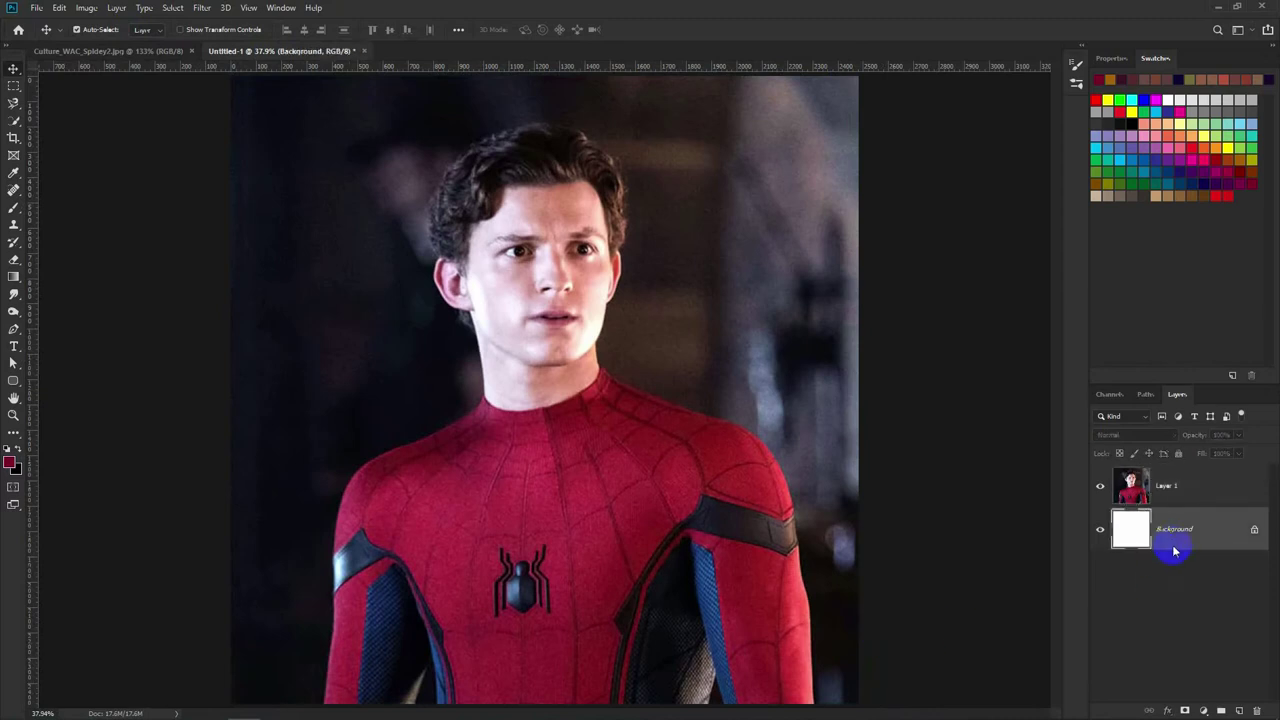
{"action": "key", "text": "Delete"}
Step: Start a pen path up the left arm, over the shoulder and along the neck
{"action": "key", "text": "ctrl+j"}
{"action": "key", "text": "ctrl+z"}
{"action": "key", "text": "p"}
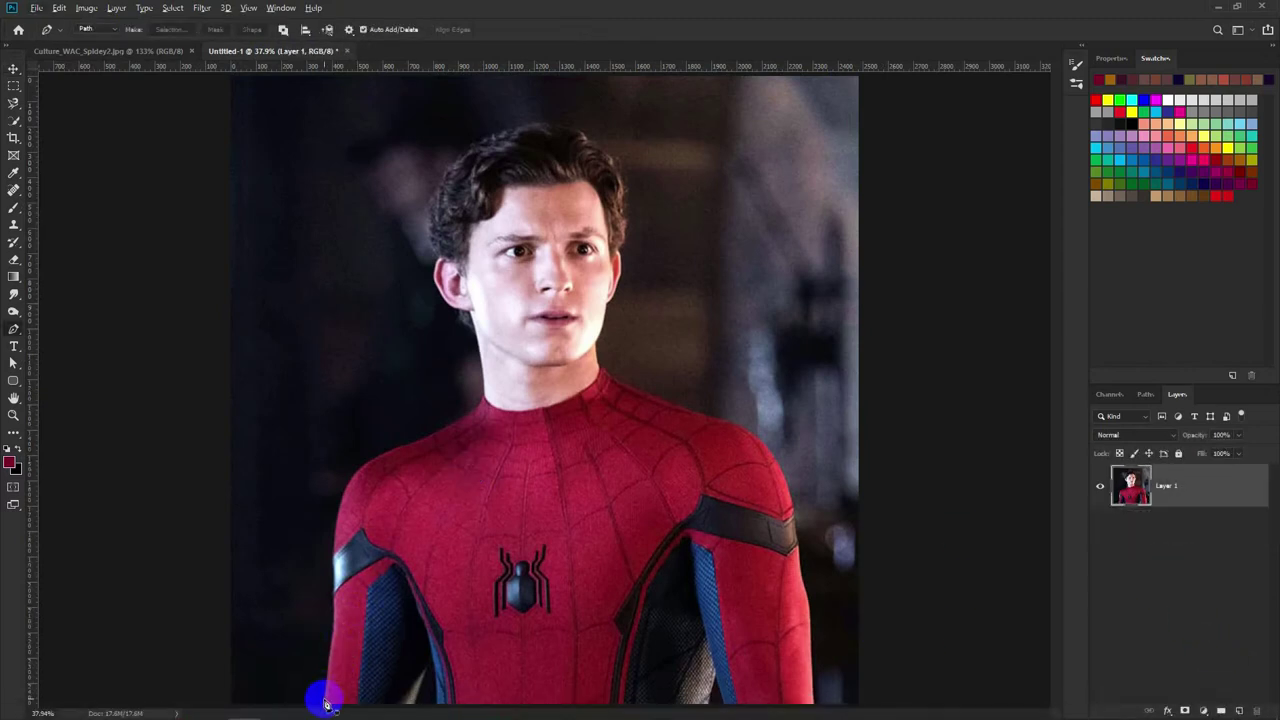
{"action": "left_click", "coordinate": [323, 703]}
{"action": "left_click", "coordinate": [331, 643]}
{"action": "left_click", "coordinate": [333, 572]}
{"action": "left_click", "coordinate": [349, 470]}
{"action": "left_click", "coordinate": [370, 461]}
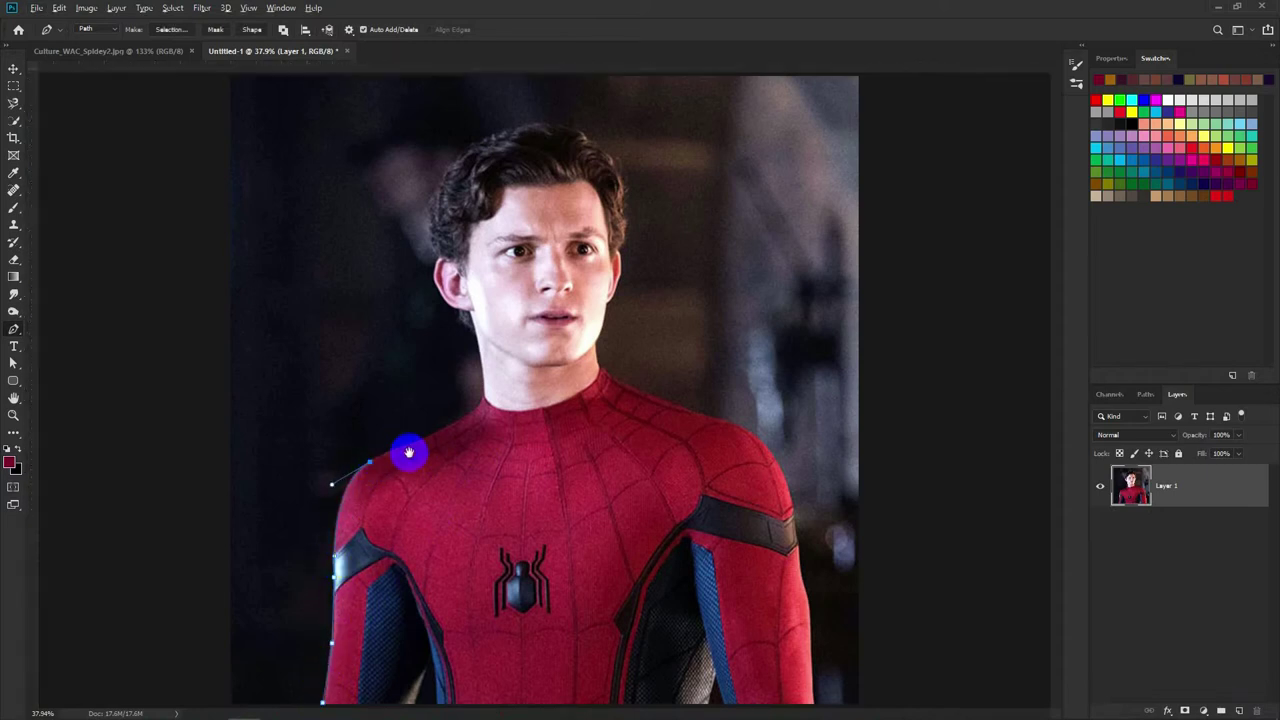
{"action": "left_click_drag", "start_coordinate": [427, 441], "coordinate": [448, 428]}
{"action": "left_click_drag", "start_coordinate": [484, 415], "coordinate": [484, 380]}
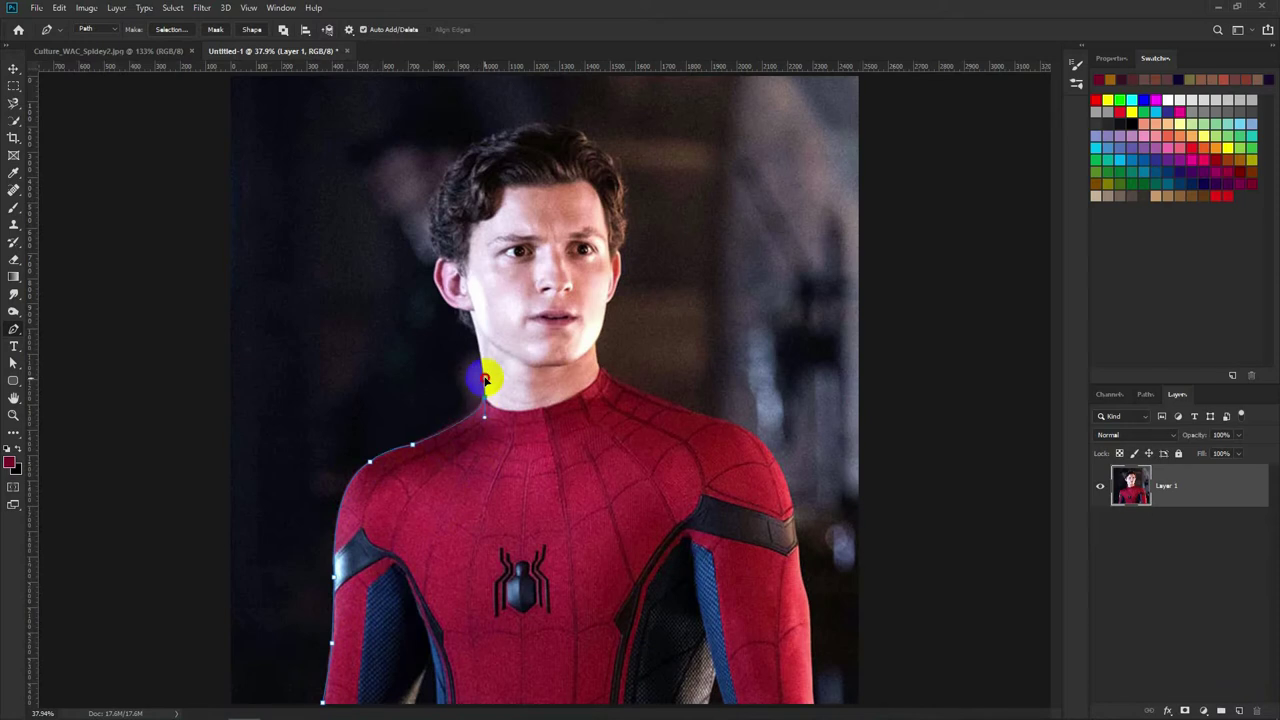
{"action": "left_click_drag", "start_coordinate": [477, 323], "coordinate": [462, 316]}
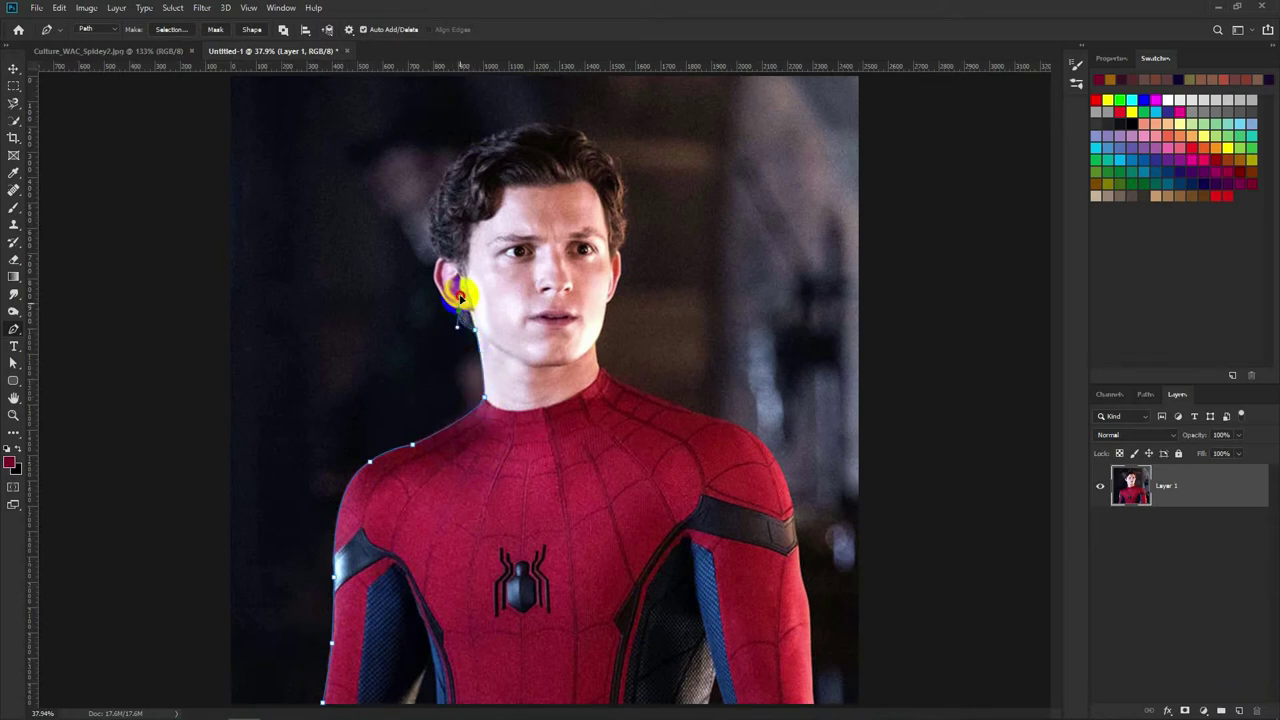
Step: Continue the path around the ear and over the top of the hair
{"action": "scroll", "coordinate": [461, 318], "scroll_direction": "up", "scroll_amount": 3}
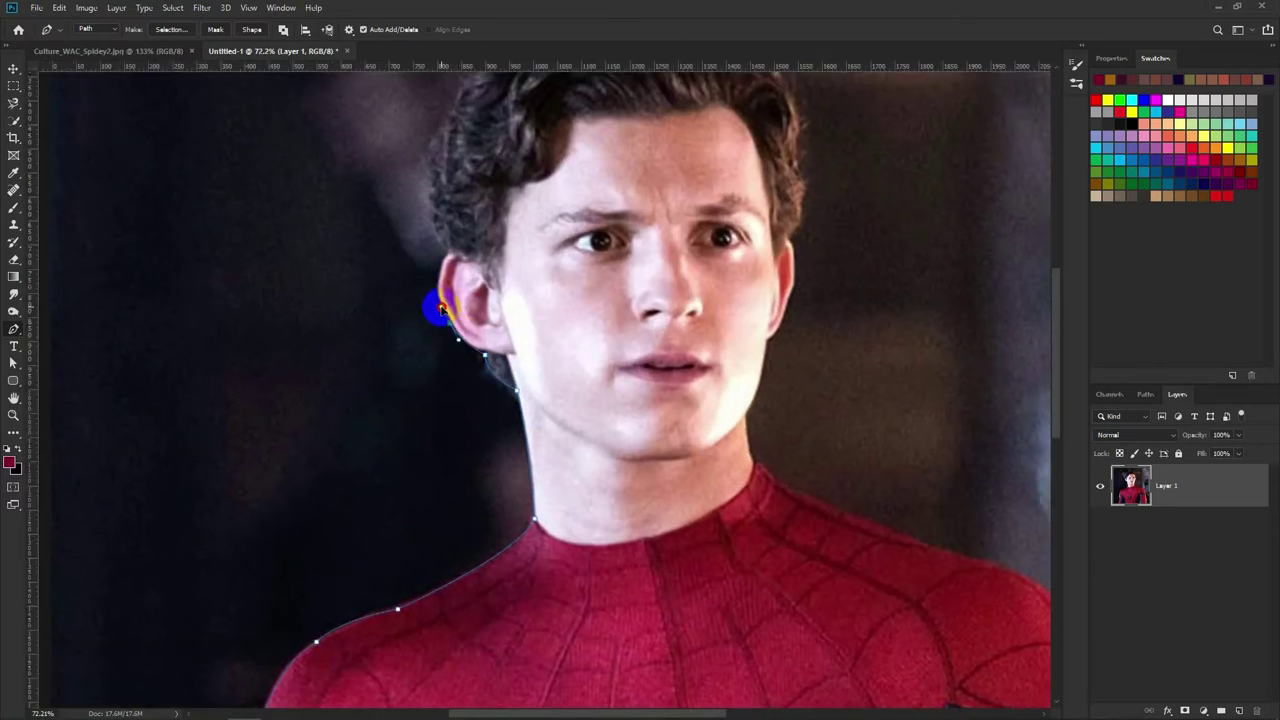
{"action": "scroll", "coordinate": [445, 322], "scroll_direction": "up", "scroll_amount": 2}
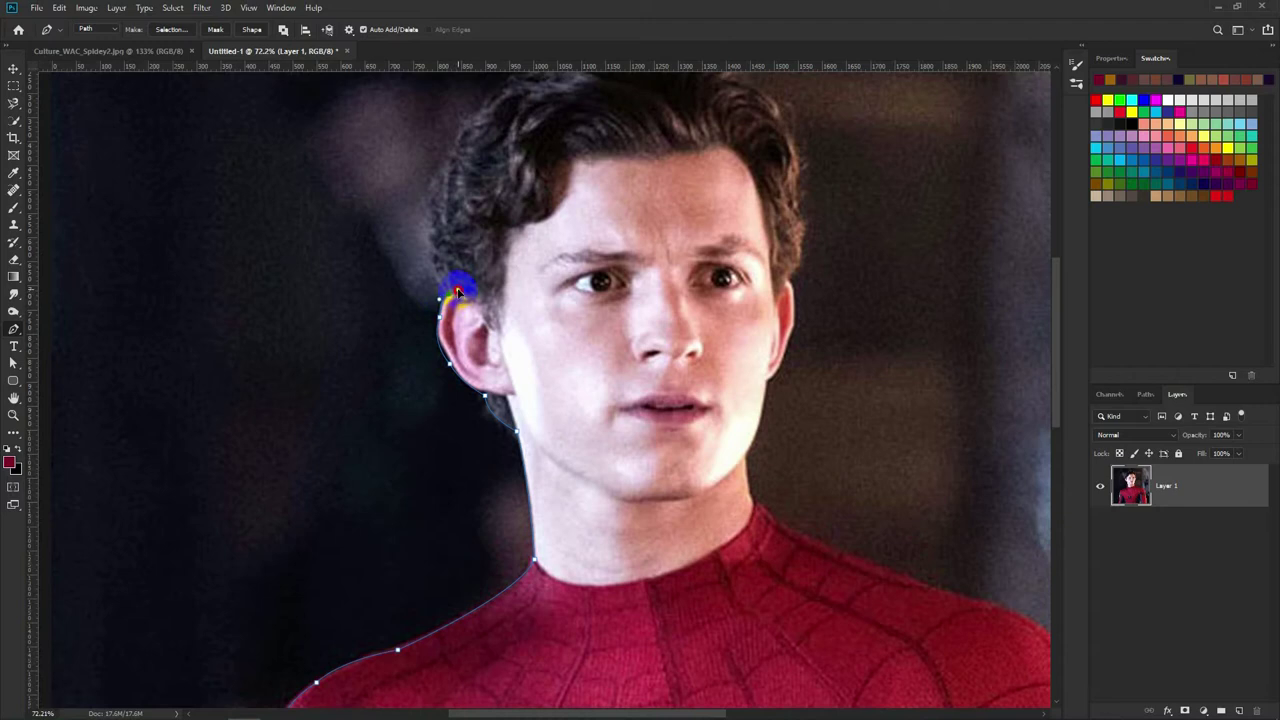
{"action": "left_click_drag", "start_coordinate": [450, 360], "coordinate": [460, 382]}
{"action": "scroll", "coordinate": [438, 296], "scroll_direction": "up", "scroll_amount": 4}
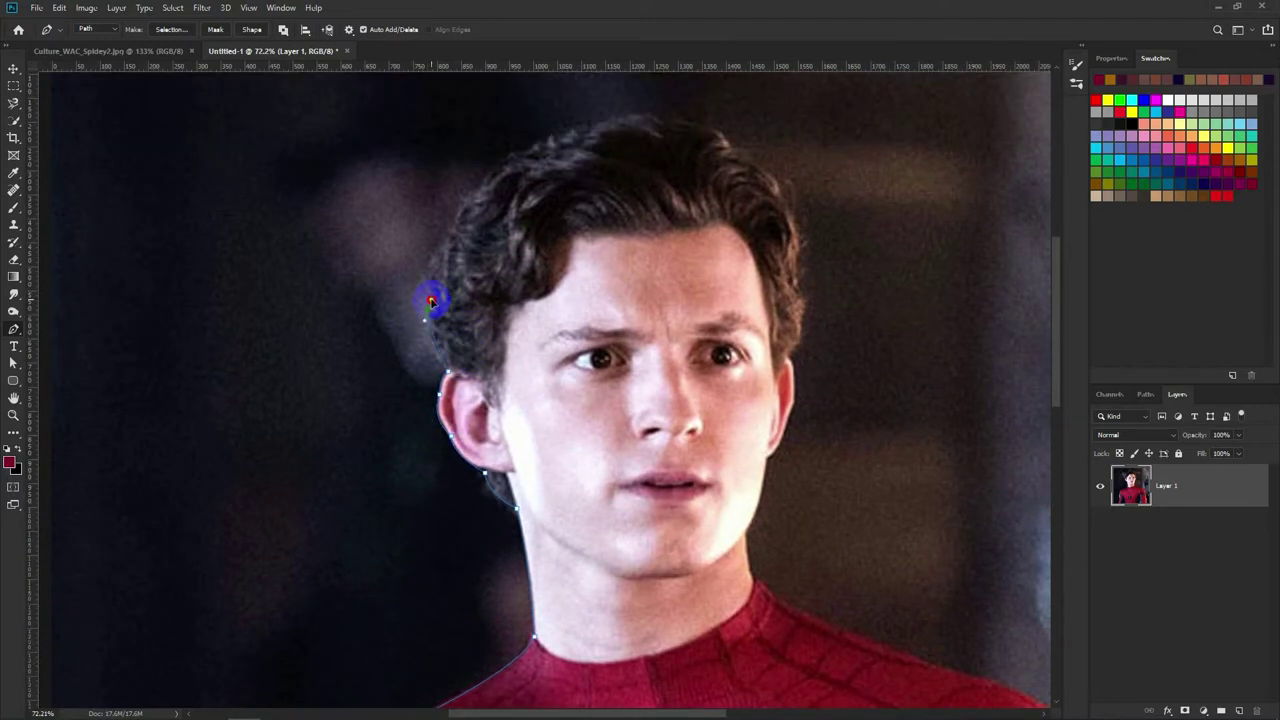
{"action": "left_click", "coordinate": [491, 178]}
{"action": "left_click", "coordinate": [509, 157]}
{"action": "left_click", "coordinate": [535, 146]}
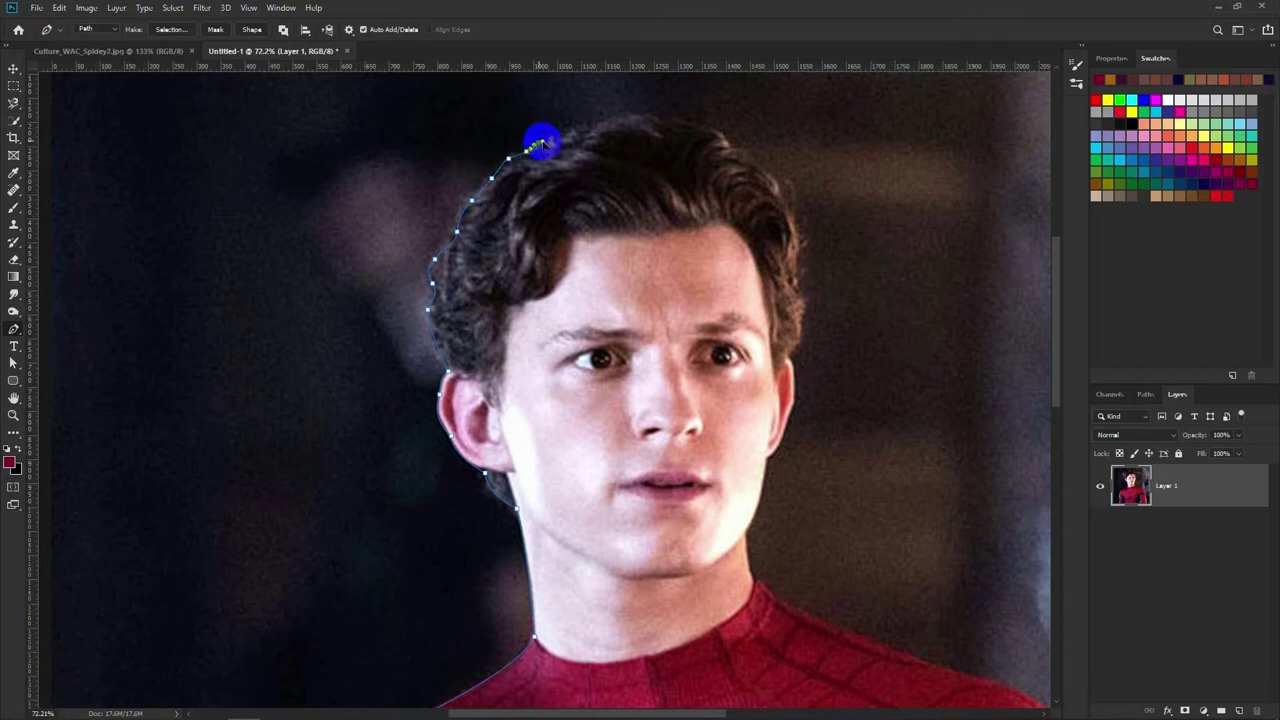
{"action": "mouse_move", "coordinate": [596, 126]}
{"action": "left_mouse_down"}
{"action": "mouse_move", "coordinate": [783, 198]}
{"action": "mouse_move", "coordinate": [800, 320]}
{"action": "left_mouse_up"}
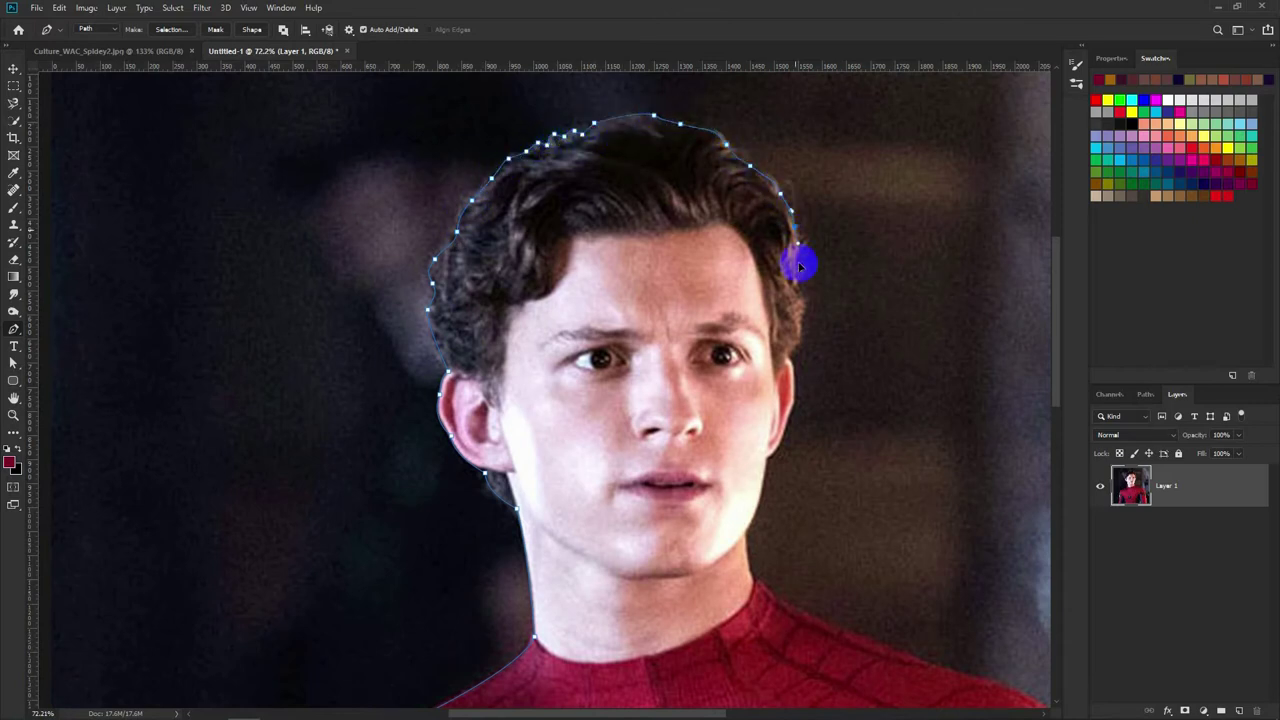
Step: Trace down the right ear, shoulder and arm, close the path, and open the Selection settings
{"action": "scroll", "coordinate": [795, 380], "scroll_direction": "down", "scroll_amount": 2}
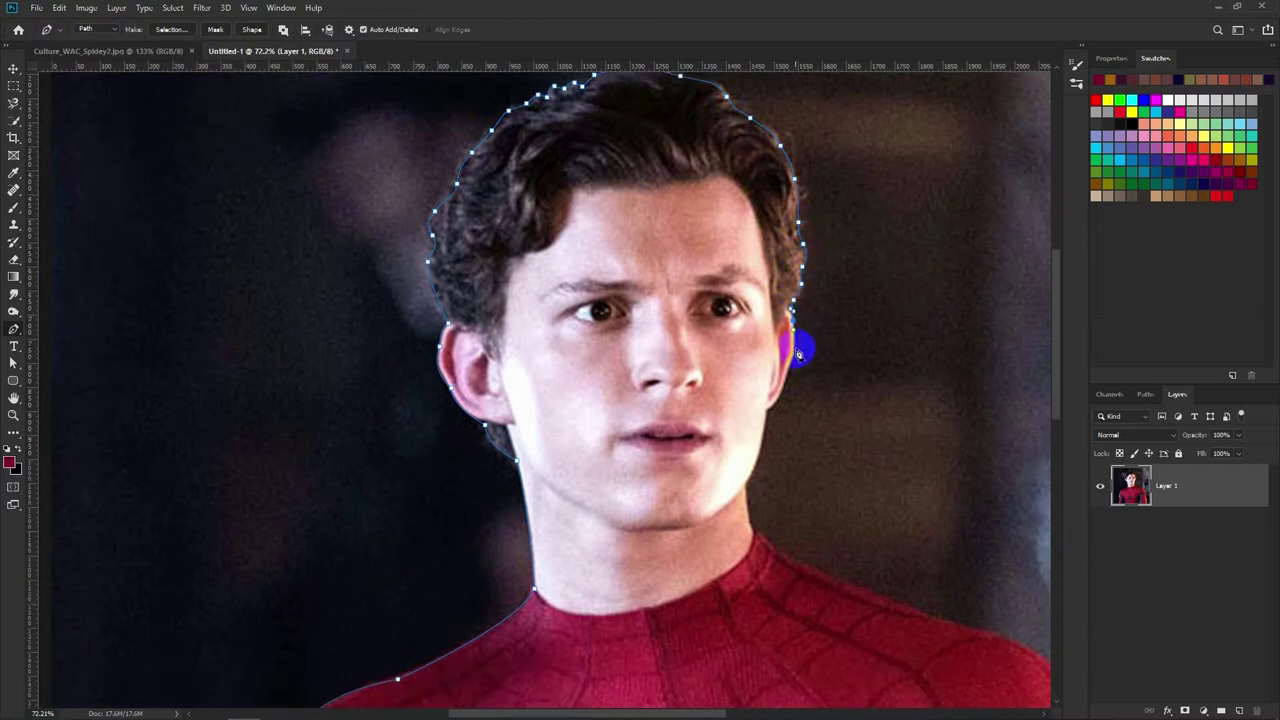
{"action": "left_click_drag", "start_coordinate": [791, 384], "coordinate": [754, 412]}
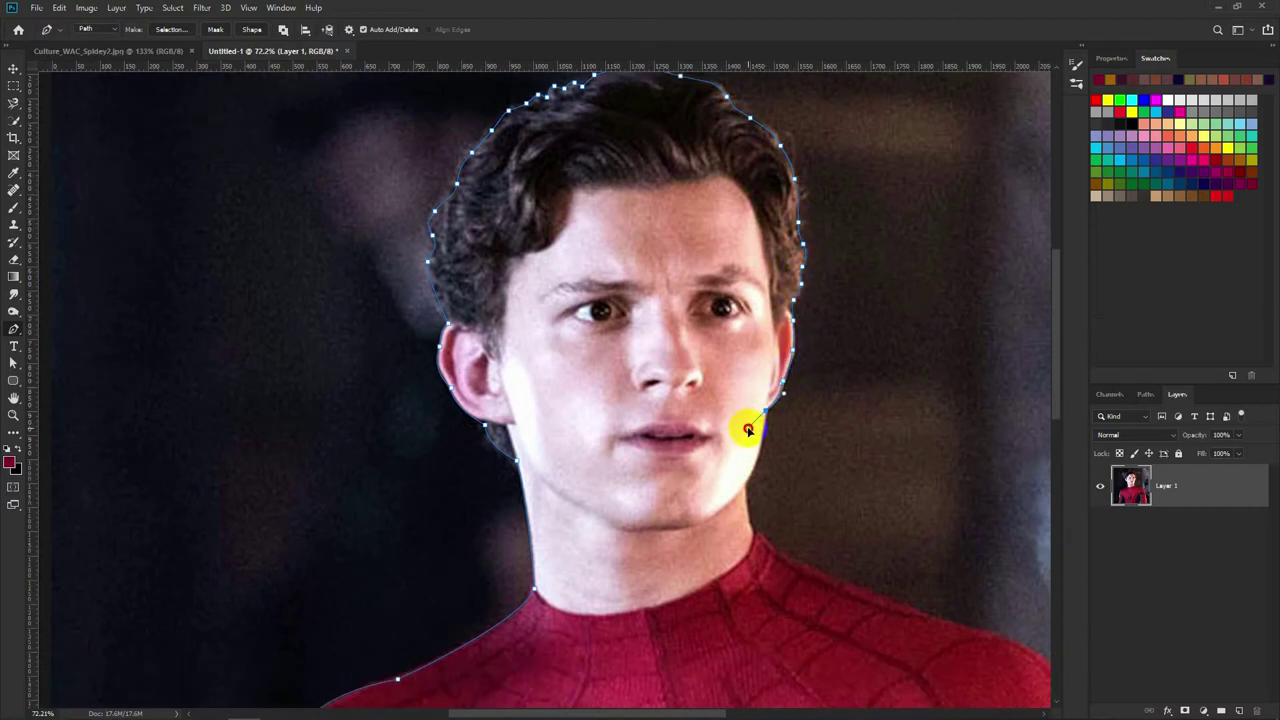
{"action": "scroll", "coordinate": [758, 438], "scroll_direction": "down", "scroll_amount": 2}
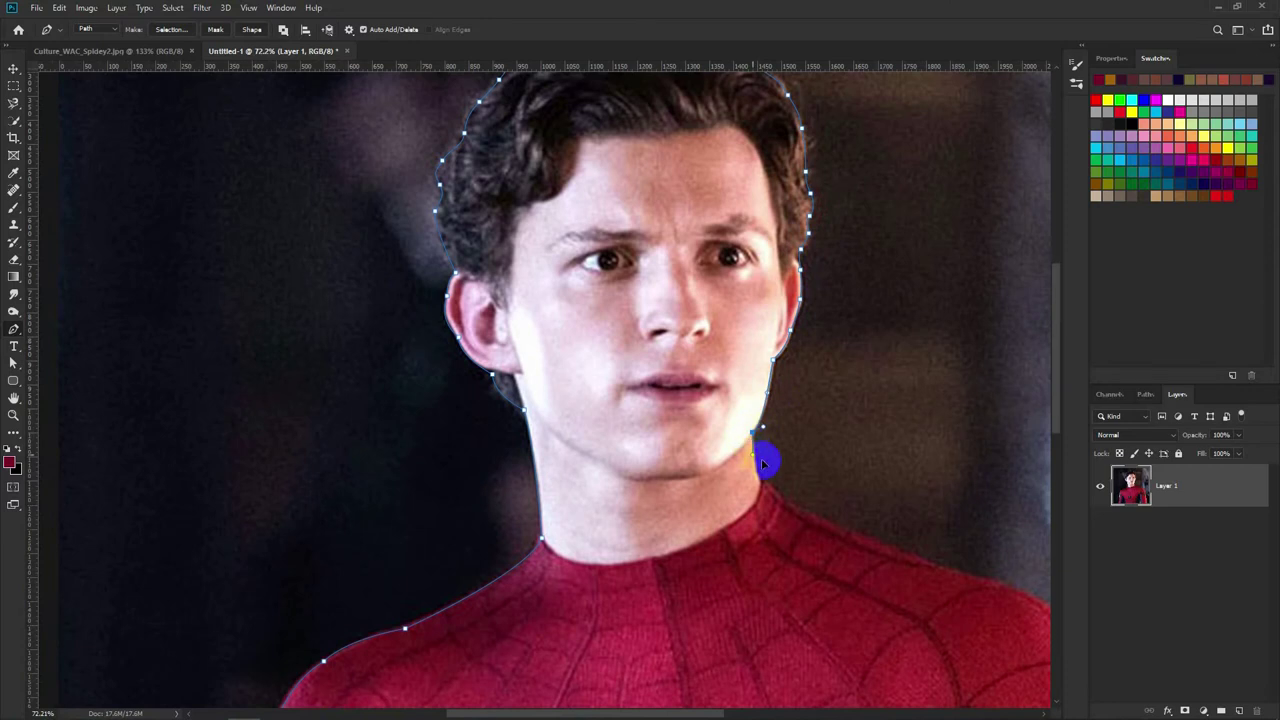
{"action": "scroll", "coordinate": [741, 438], "scroll_direction": "down", "scroll_amount": 2}
{"action": "scroll", "coordinate": [745, 440], "scroll_direction": "down", "scroll_amount": 2}
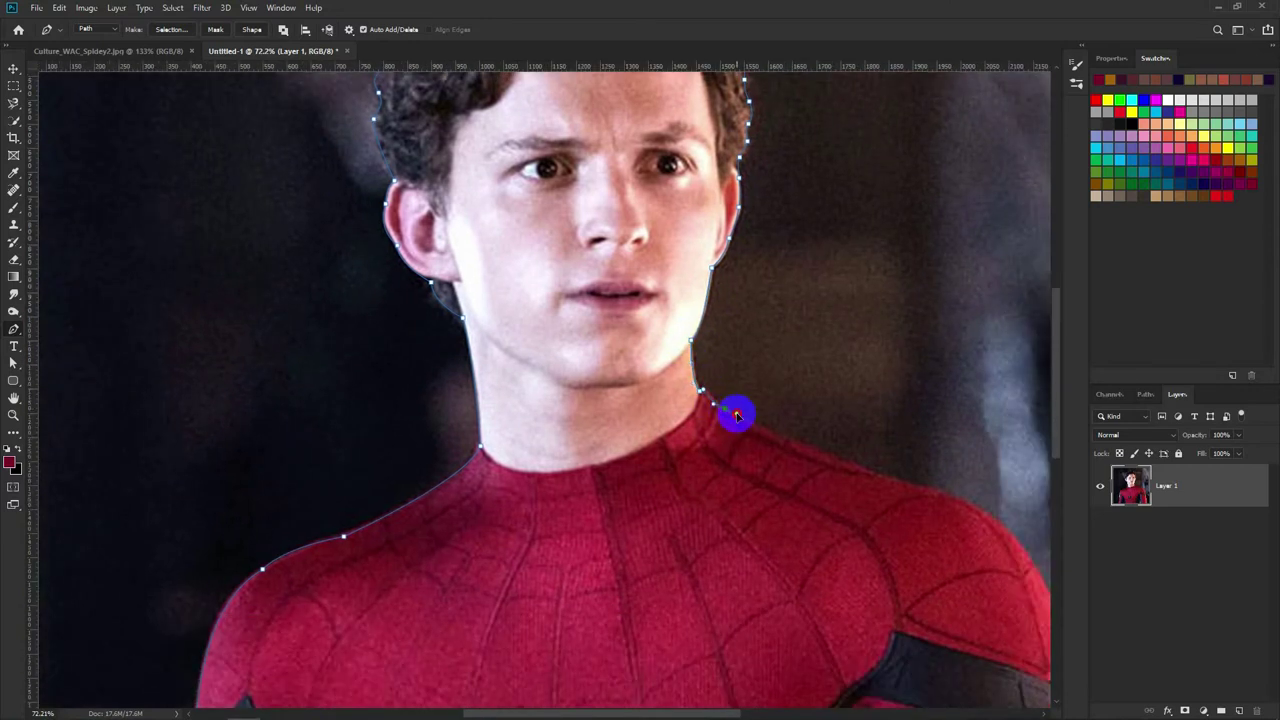
{"action": "scroll", "coordinate": [736, 415], "scroll_direction": "down", "scroll_amount": 2}
{"action": "left_click_drag", "start_coordinate": [773, 420], "coordinate": [813, 430]}
{"action": "scroll", "coordinate": [813, 430], "scroll_direction": "down", "scroll_amount": 2}
{"action": "left_click", "coordinate": [872, 510]}
{"action": "left_click", "coordinate": [894, 606]}
{"action": "scroll", "coordinate": [894, 606], "scroll_direction": "down", "scroll_amount": 5}
{"action": "left_click", "coordinate": [881, 510]}
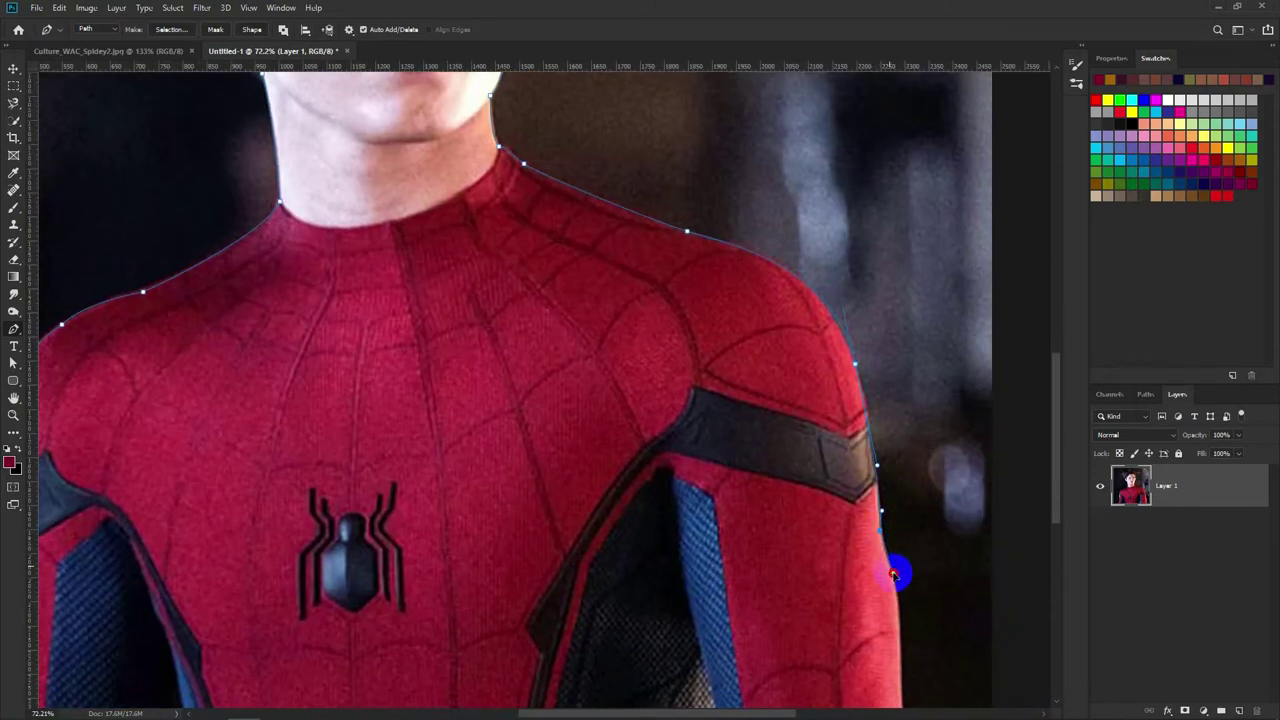
{"action": "scroll", "coordinate": [893, 575], "scroll_direction": "down", "scroll_amount": 5}
{"action": "scroll", "coordinate": [540, 573], "scroll_direction": "left", "scroll_amount": 5}
{"action": "left_click", "coordinate": [219, 607]}
{"action": "scroll", "coordinate": [449, 423], "scroll_direction": "down", "scroll_amount": 2}
{"action": "scroll", "coordinate": [460, 434], "scroll_direction": "down", "scroll_amount": 1}
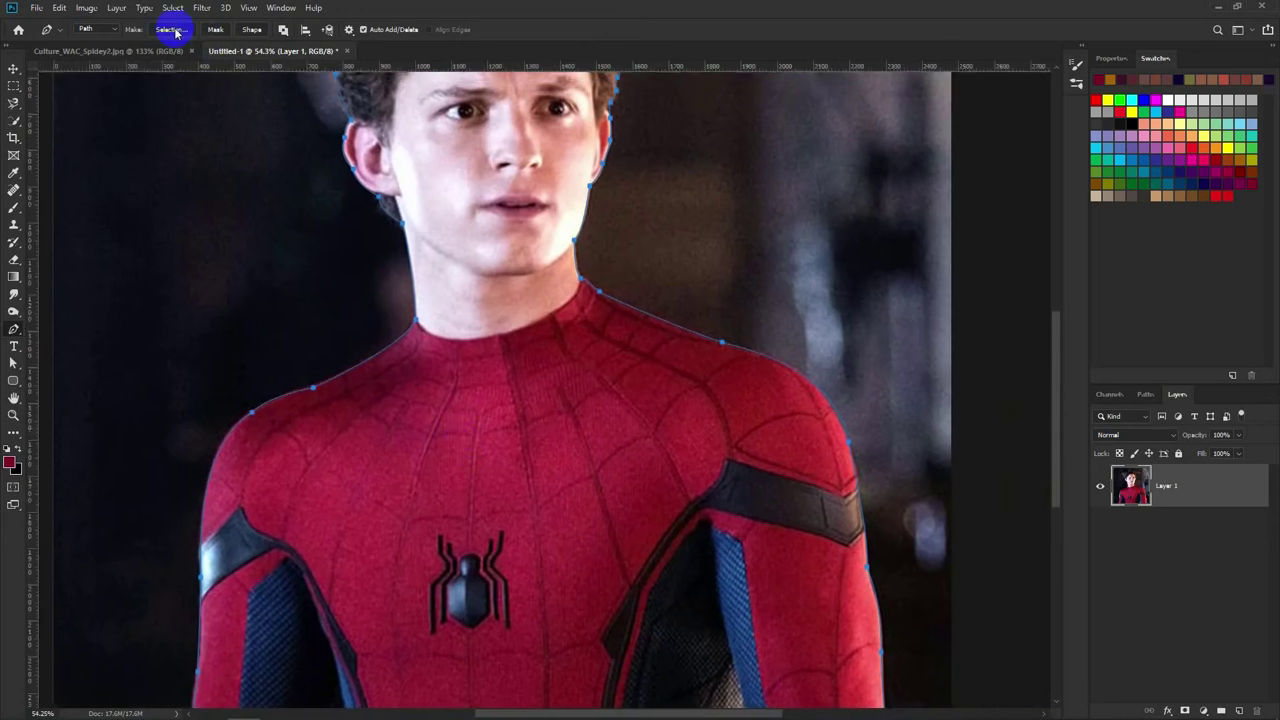
{"action": "left_click", "coordinate": [172, 30]}
Step: Turn the path into a mask, apply it to cut out the figure, and duplicate the cutout
{"action": "key", "text": "Return"}
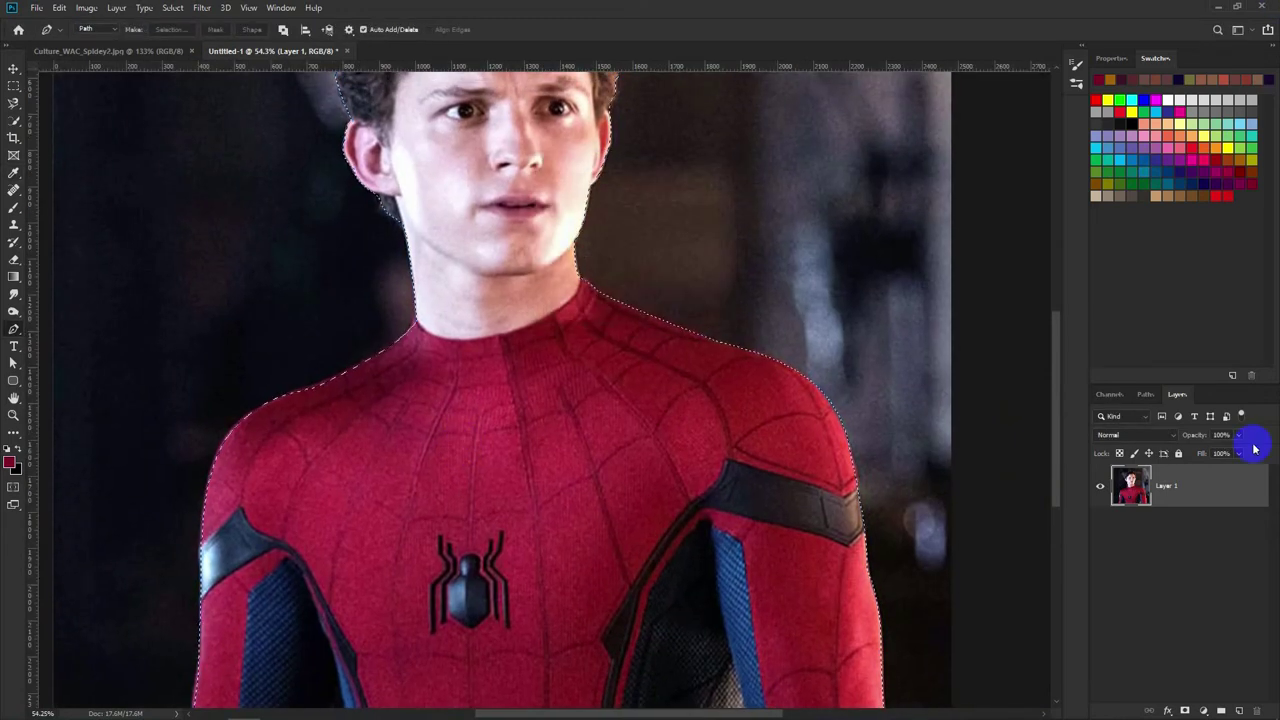
{"action": "left_click", "coordinate": [1185, 711]}
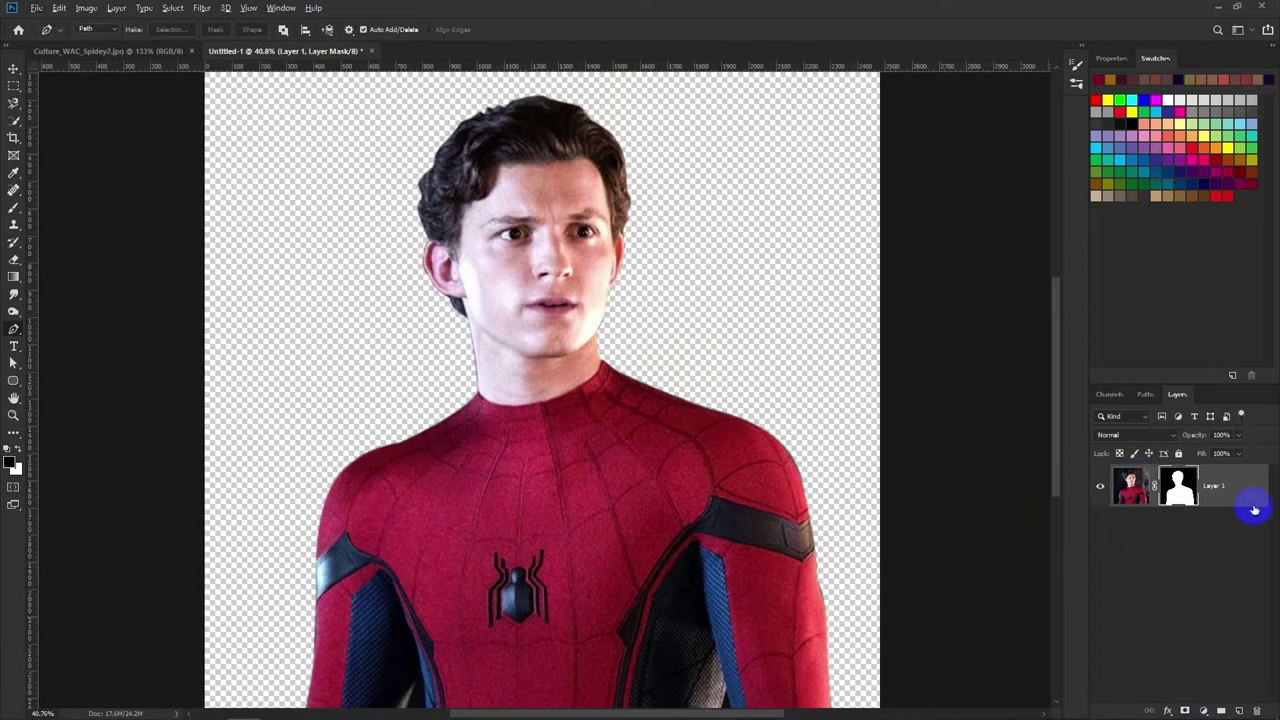
{"action": "right_click", "coordinate": [1178, 486]}
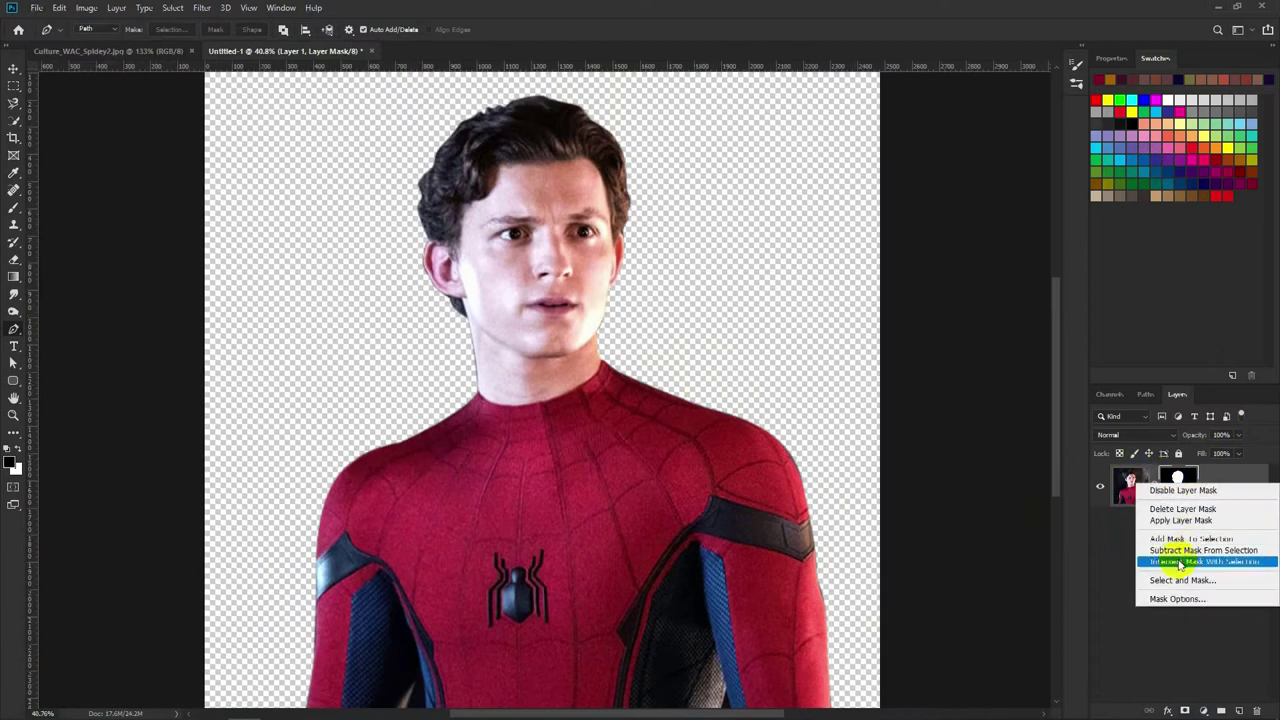
{"action": "left_click", "coordinate": [1171, 508]}
{"action": "key", "text": "ctrl+j"}
{"action": "left_click", "coordinate": [1188, 528]}
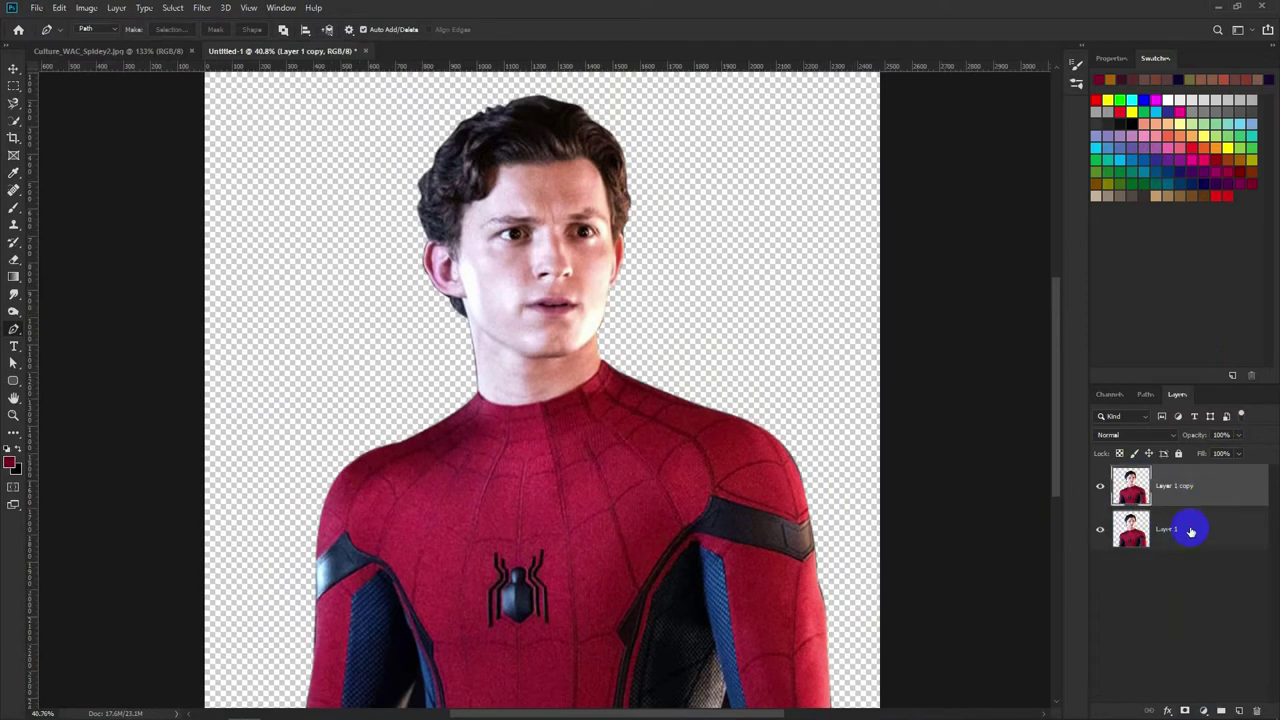
Step: Add a layer below, fill it with 50% Gray, and darken it with Levels
{"action": "left_click", "coordinate": [1238, 710]}
{"action": "key", "text": "shift+F5"}
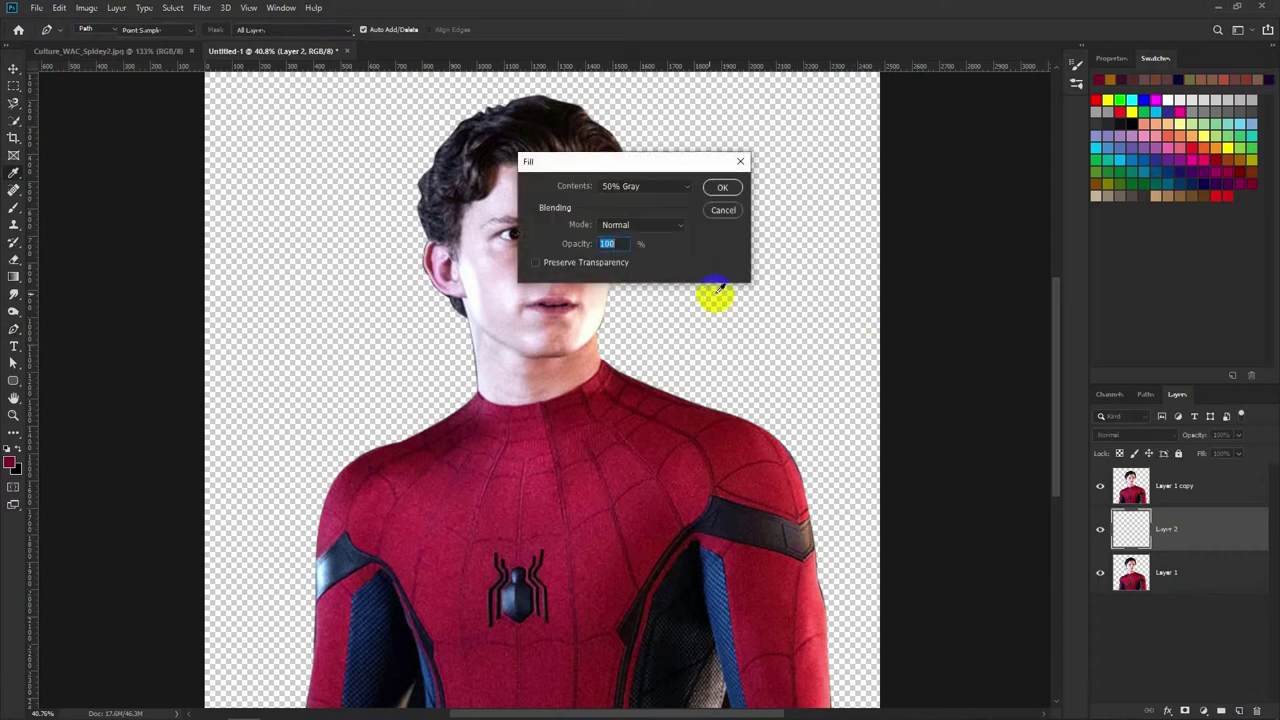
{"action": "left_click", "coordinate": [726, 189]}
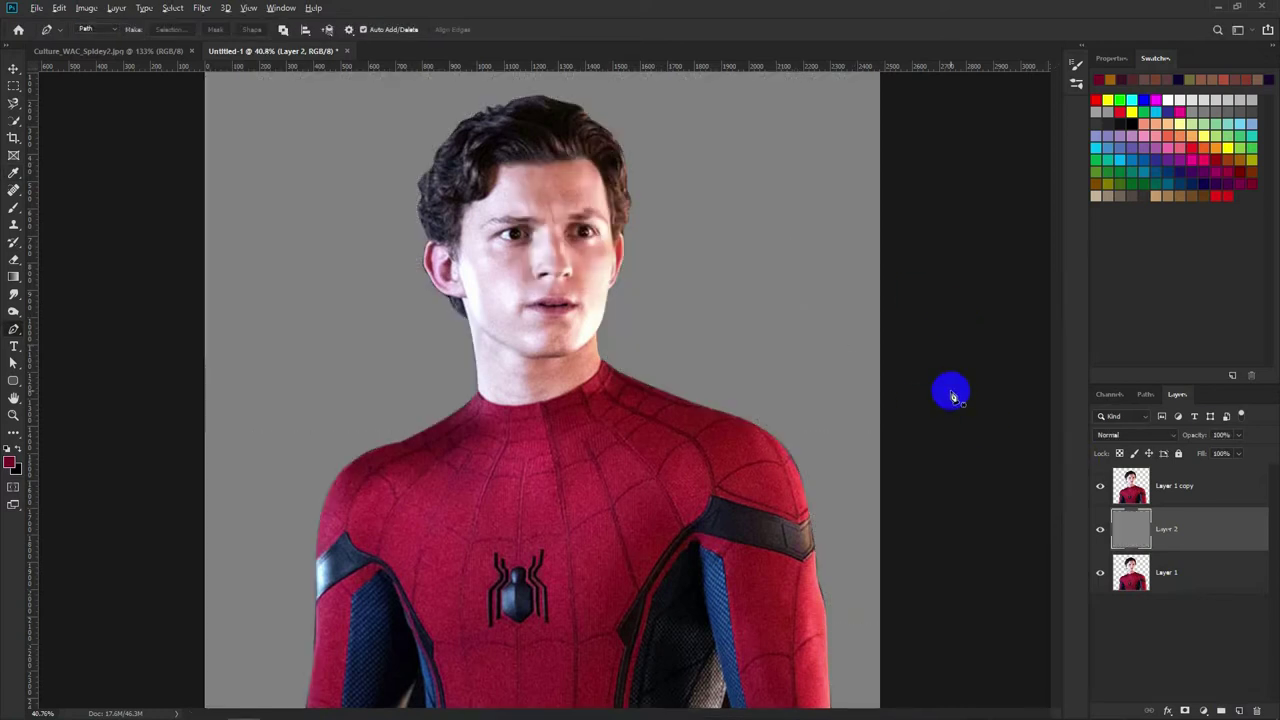
{"action": "scroll", "coordinate": [949, 391], "scroll_direction": "down", "scroll_amount": 1}
{"action": "key", "text": "ctrl+l"}
{"action": "left_click_drag", "start_coordinate": [964, 474], "coordinate": [892, 474]}
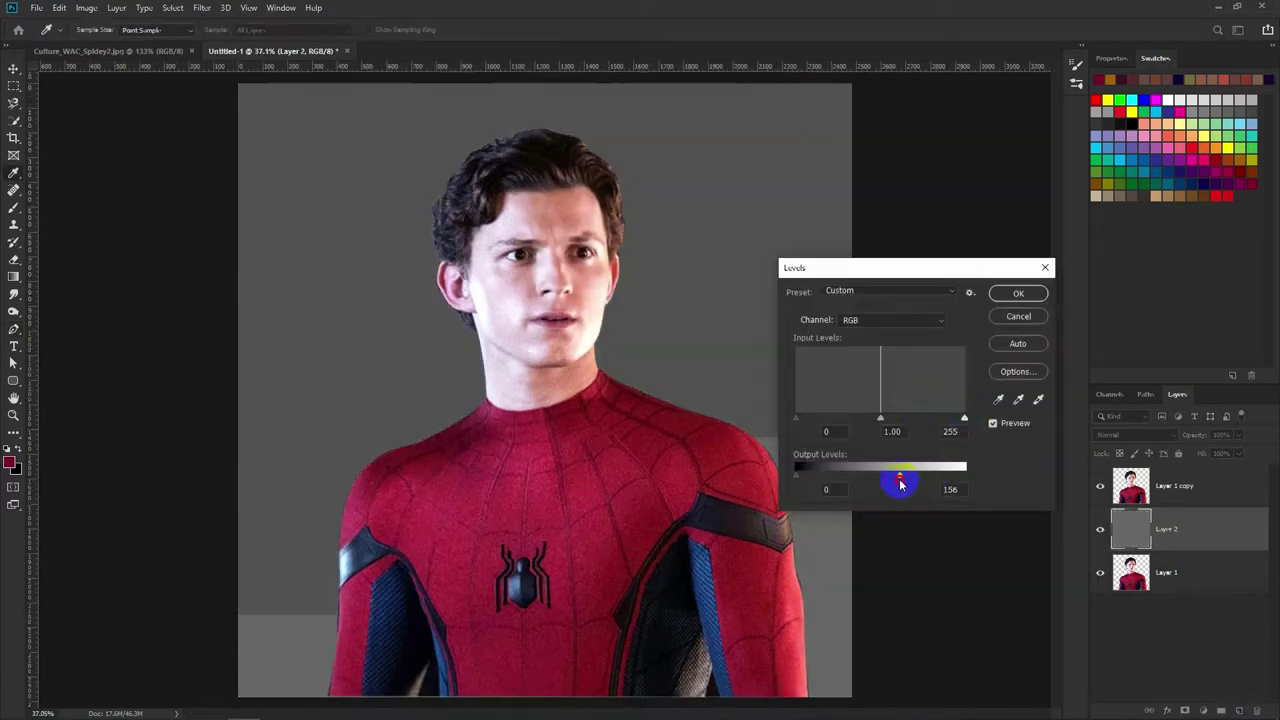
{"action": "left_click", "coordinate": [1006, 291]}
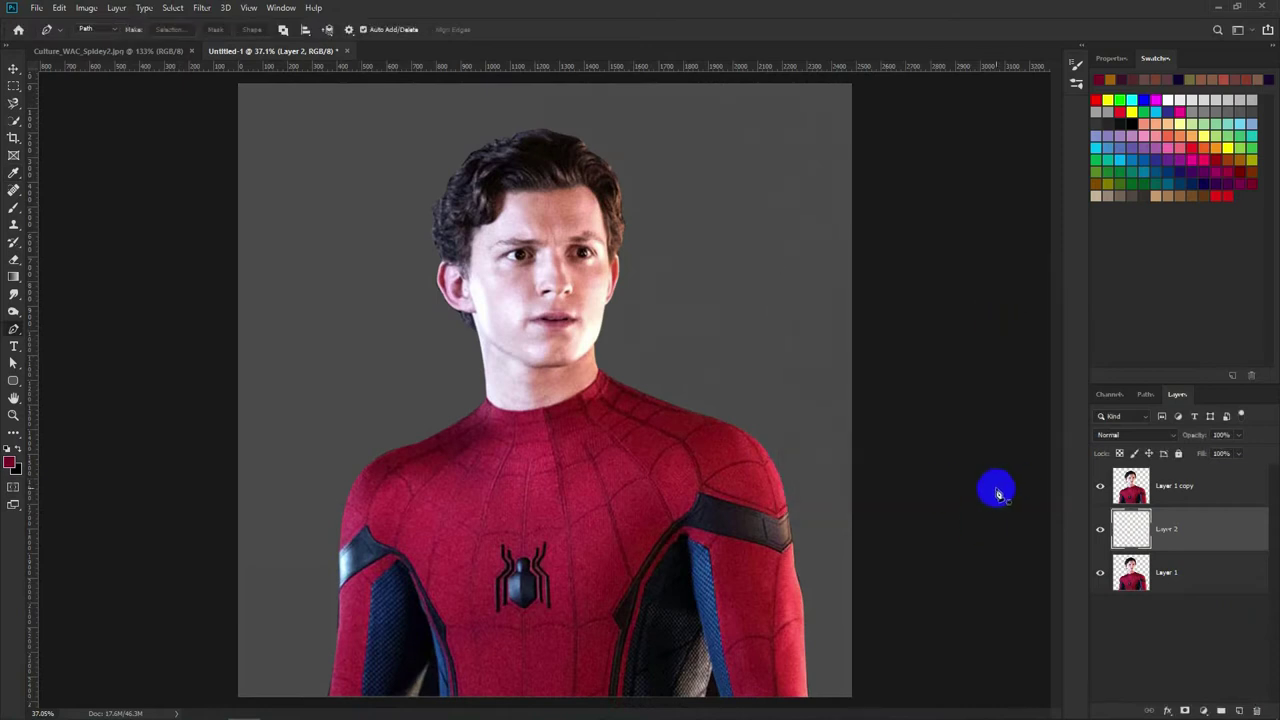
Step: Select Layer 1 copy, use the Smudge tool with a soft Digital Painting brush, and zoom onto the face
{"action": "left_click", "coordinate": [1150, 486]}
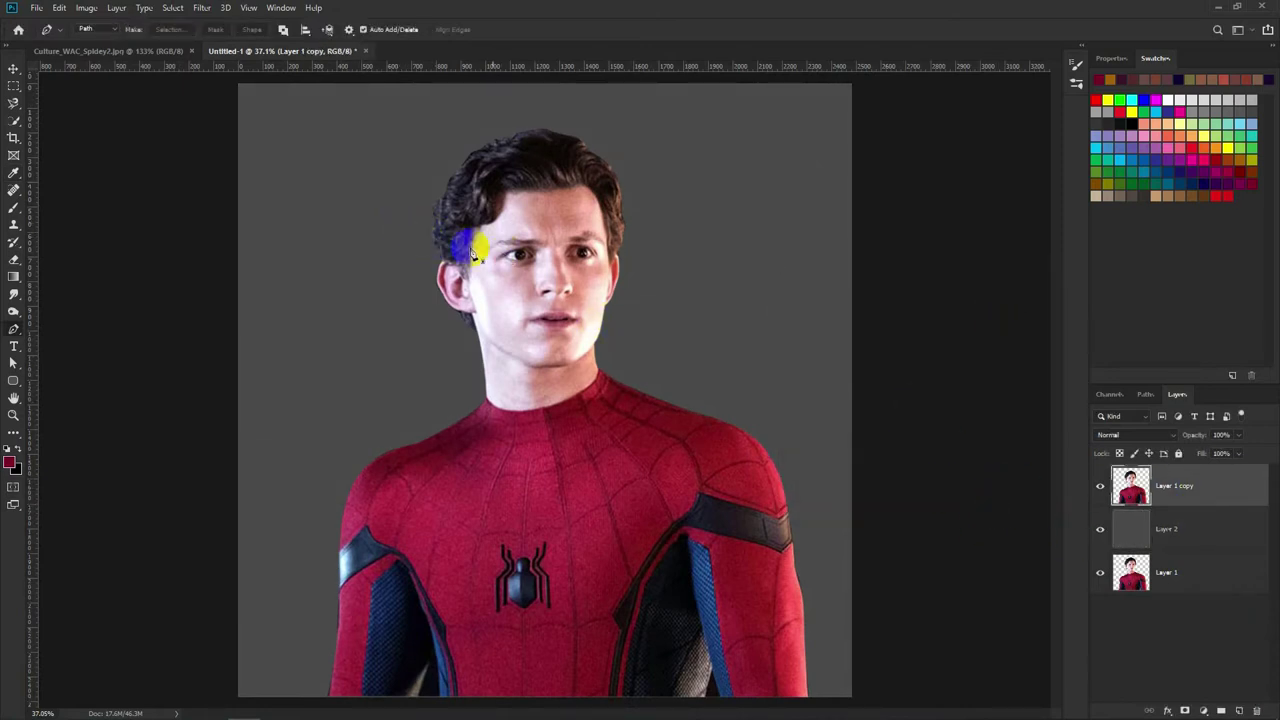
{"action": "left_click", "coordinate": [14, 291]}
{"action": "left_click", "coordinate": [86, 29]}
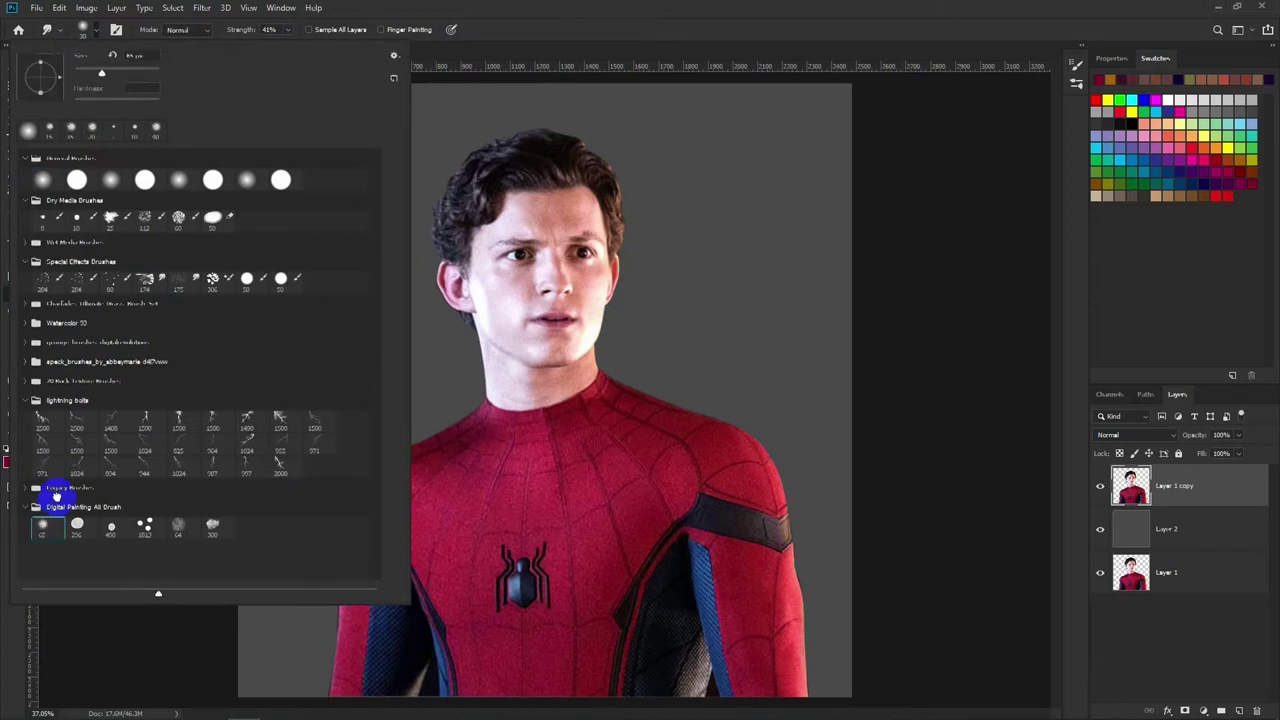
{"action": "left_click", "coordinate": [531, 214]}
{"action": "scroll", "coordinate": [507, 252], "scroll_direction": "up", "scroll_amount": 3}
{"action": "key", "text": "ctrl+r"}
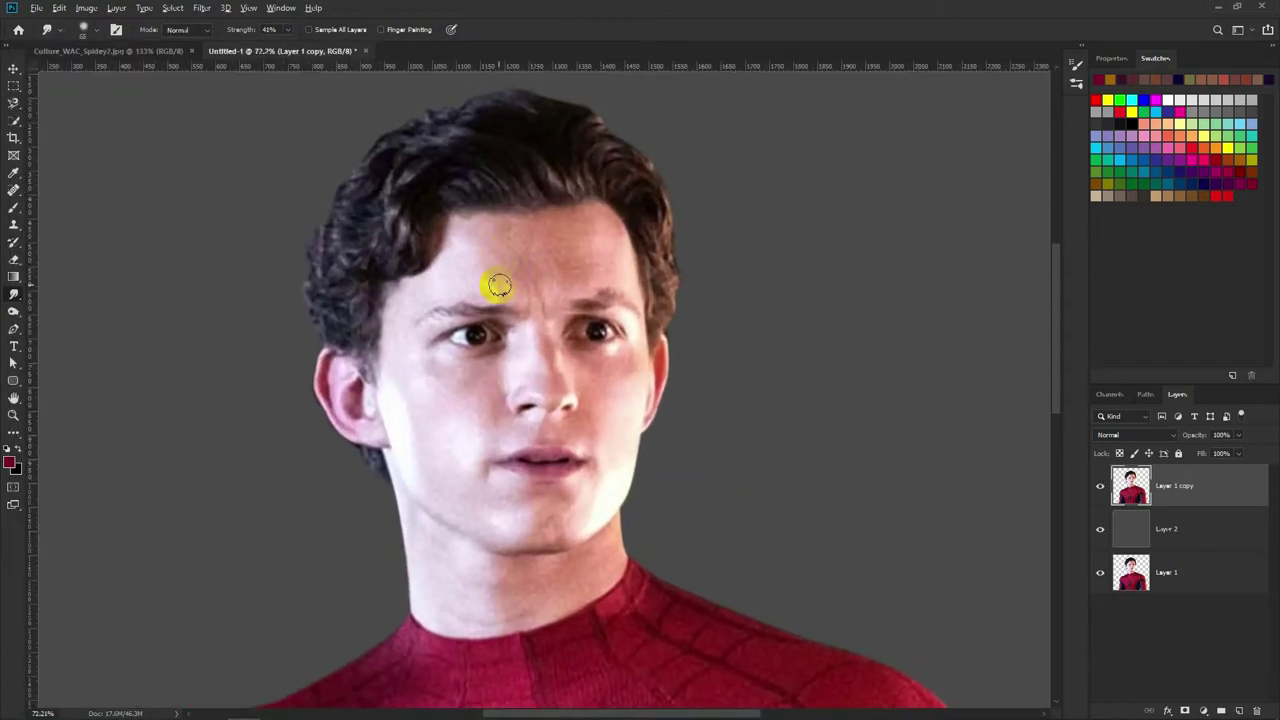
{"action": "scroll", "coordinate": [505, 260], "scroll_direction": "up", "scroll_amount": 2}
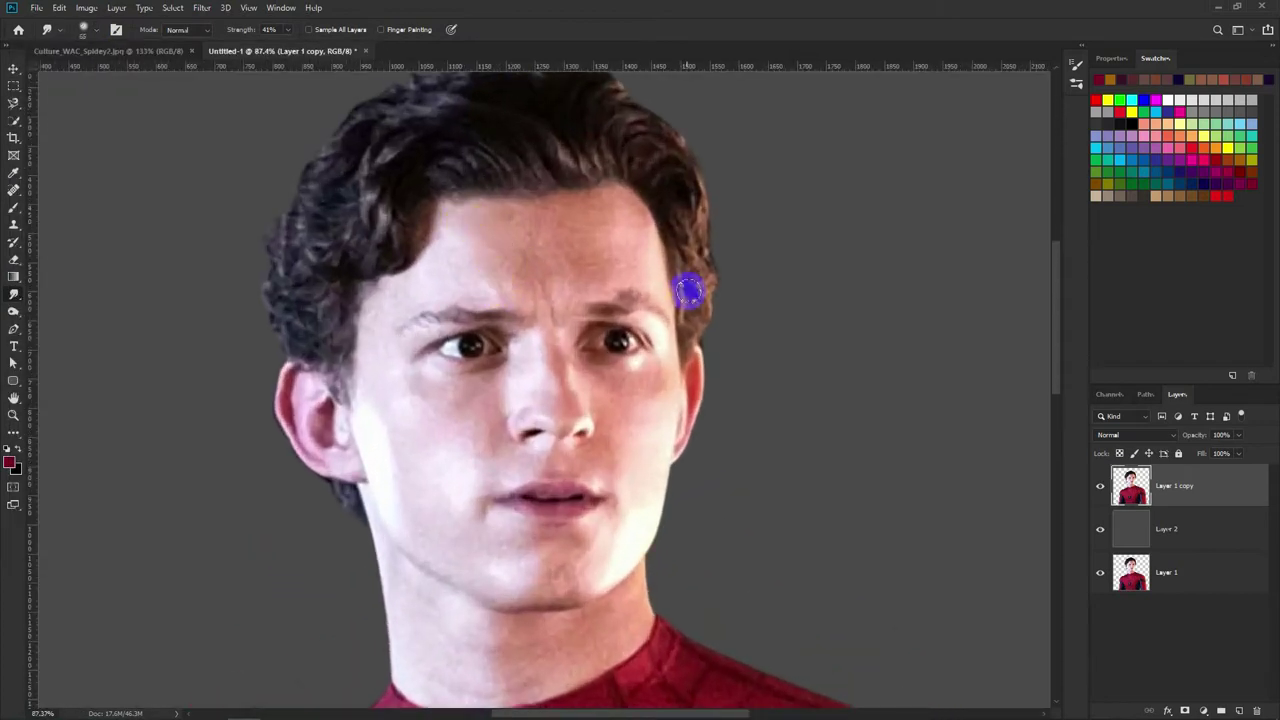
{"action": "left_click", "coordinate": [202, 8]}
{"action": "mouse_move", "coordinate": [216, 234]}
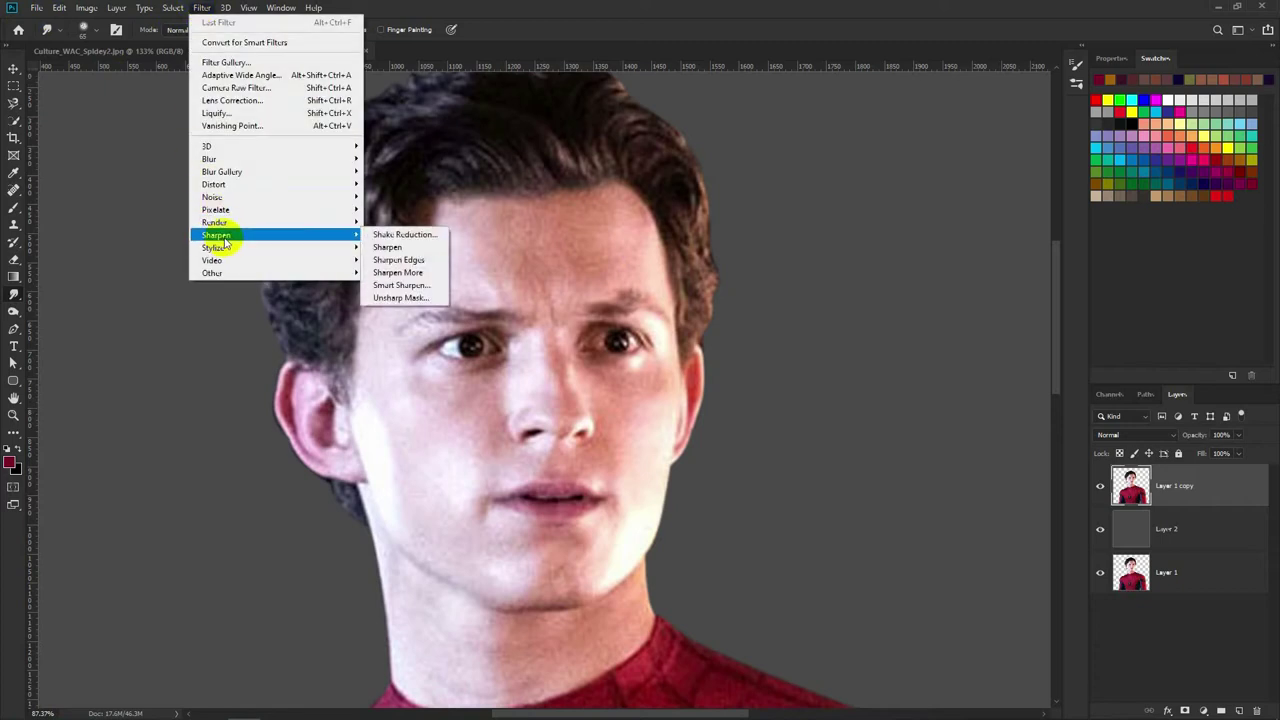
Step: Apply Unsharp Mask to Layer 1 copy with Amount 187% and a raised Radius
{"action": "key", "text": "Escape"}
{"action": "left_click", "coordinate": [202, 8]}
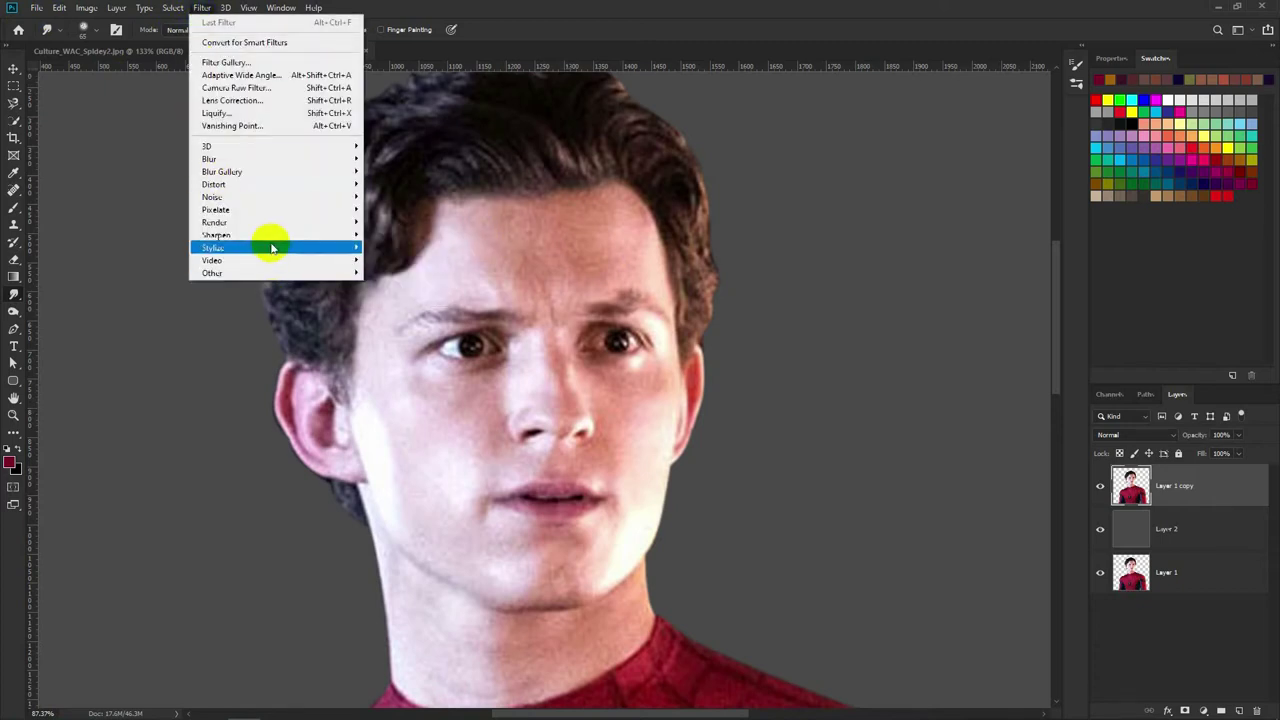
{"action": "left_click", "coordinate": [388, 298]}
{"action": "left_click_drag", "start_coordinate": [820, 386], "coordinate": [803, 390]}
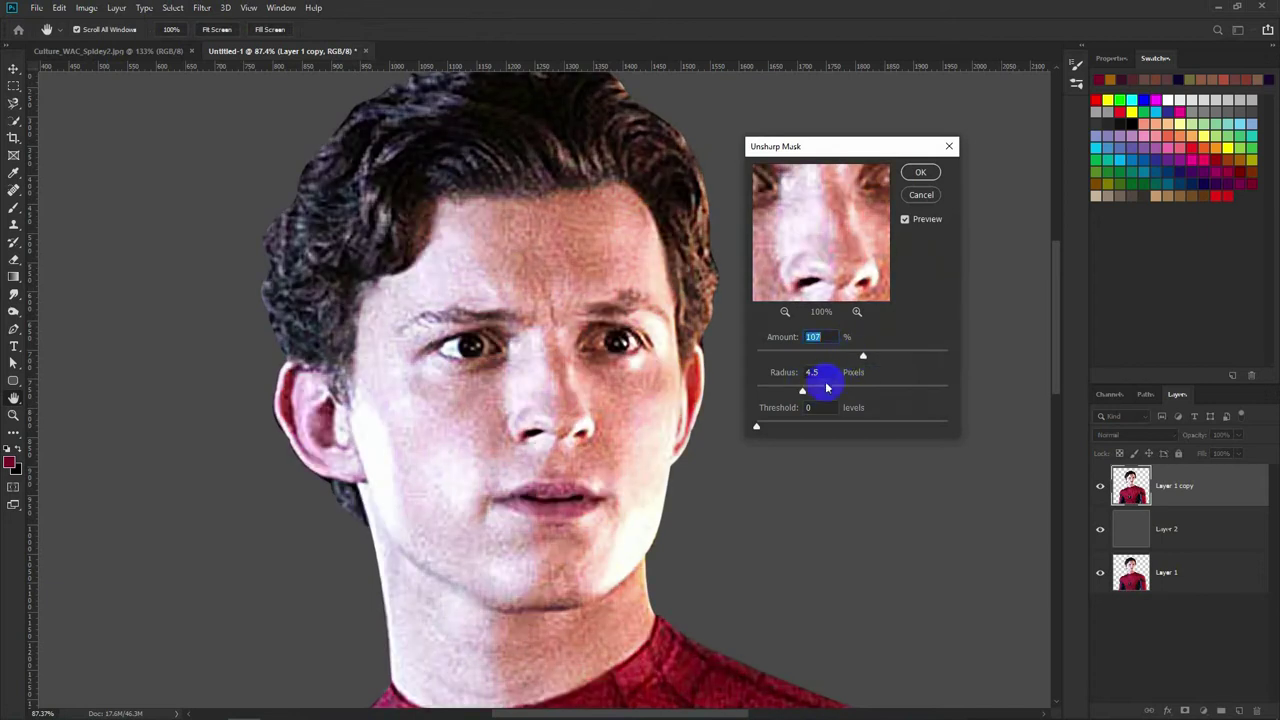
{"action": "left_click", "coordinate": [917, 175]}
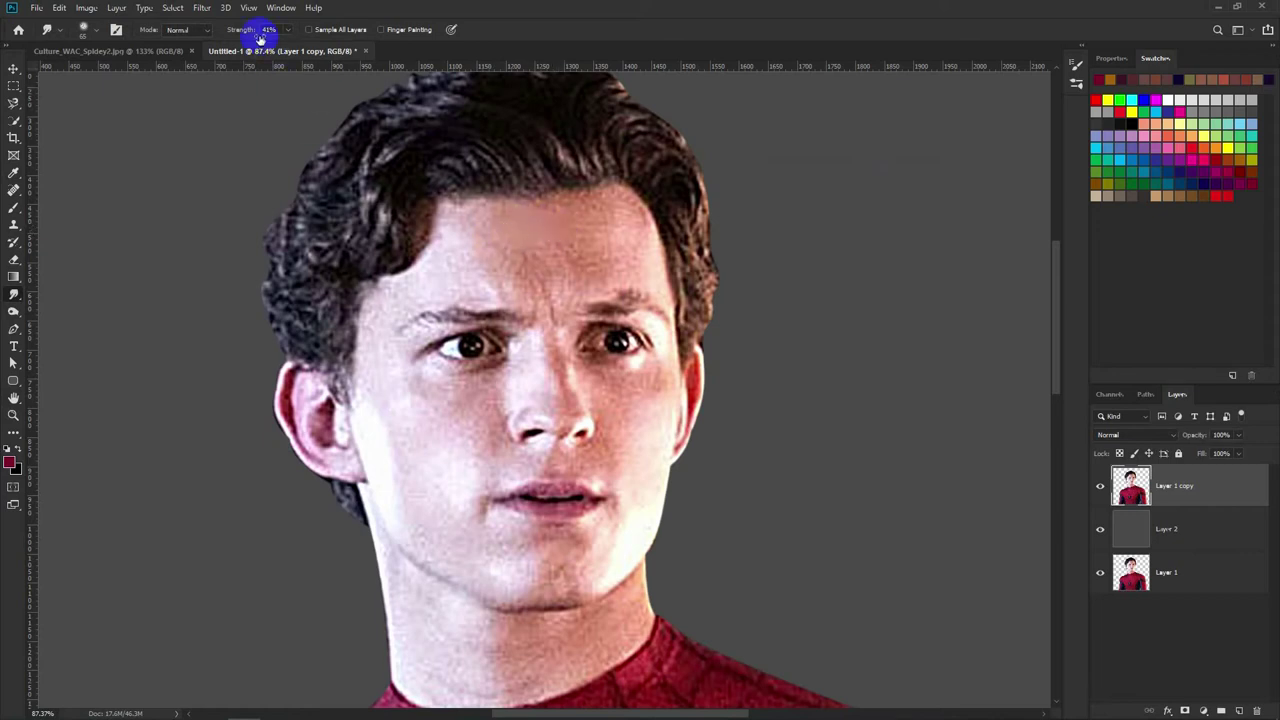
Step: Smudge the forehead and brow skin smooth at 31% strength
{"action": "left_click", "coordinate": [490, 235]}
{"action": "mouse_move", "coordinate": [507, 257]}
{"action": "left_mouse_down"}
{"action": "mouse_move", "coordinate": [451, 217]}
{"action": "mouse_move", "coordinate": [457, 276]}
{"action": "mouse_move", "coordinate": [514, 257]}
{"action": "left_mouse_up"}
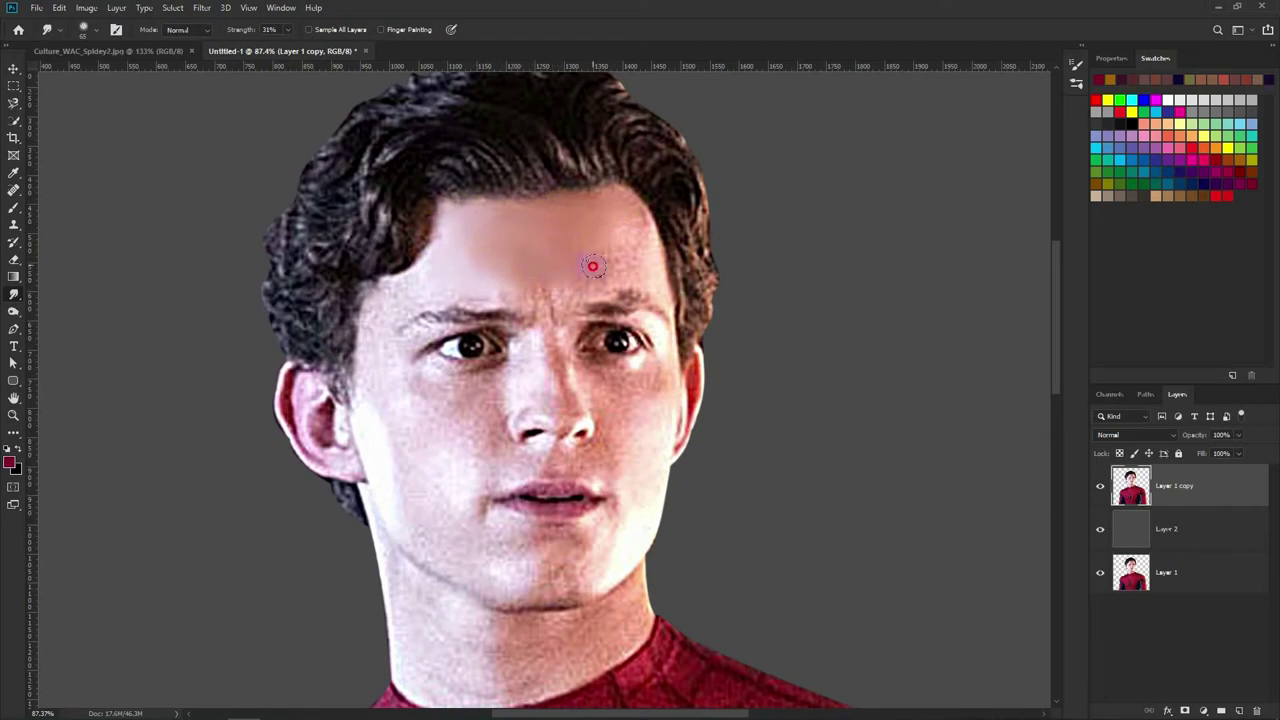
{"action": "left_click_drag", "start_coordinate": [650, 269], "coordinate": [606, 270]}
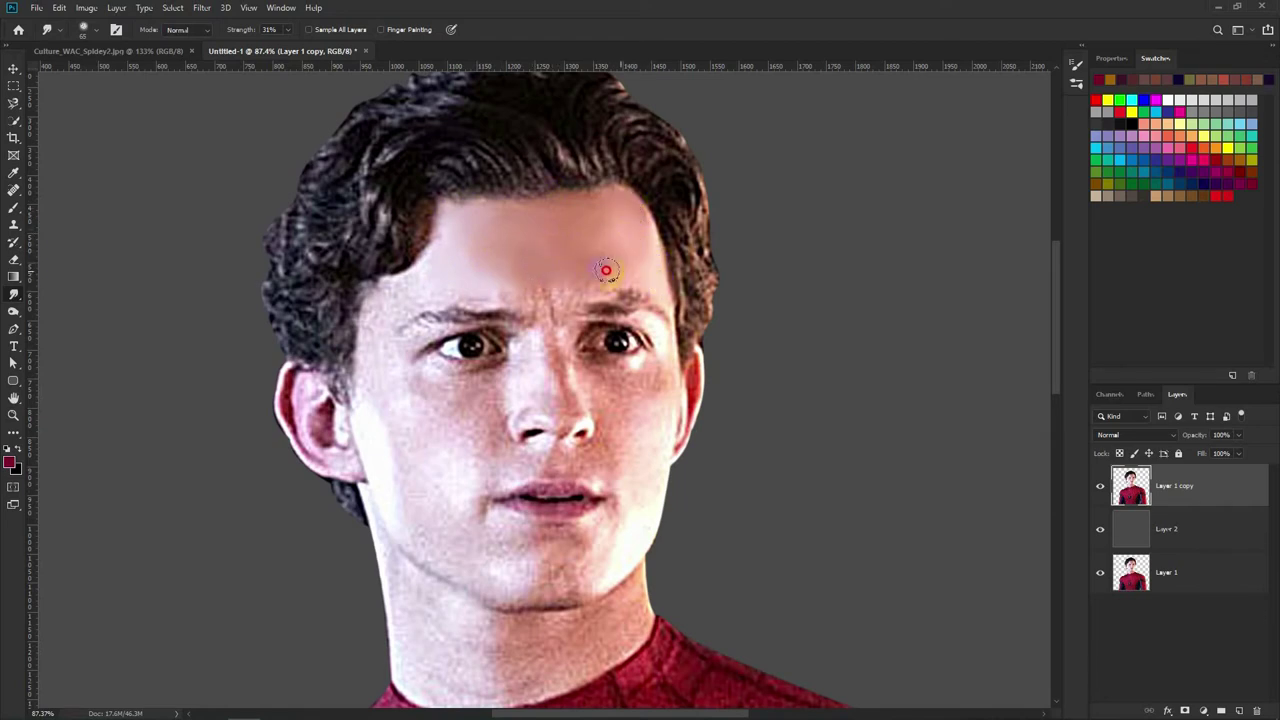
{"action": "mouse_move", "coordinate": [528, 293]}
{"action": "left_mouse_down"}
{"action": "mouse_move", "coordinate": [406, 294]}
{"action": "mouse_move", "coordinate": [509, 295]}
{"action": "left_mouse_up"}
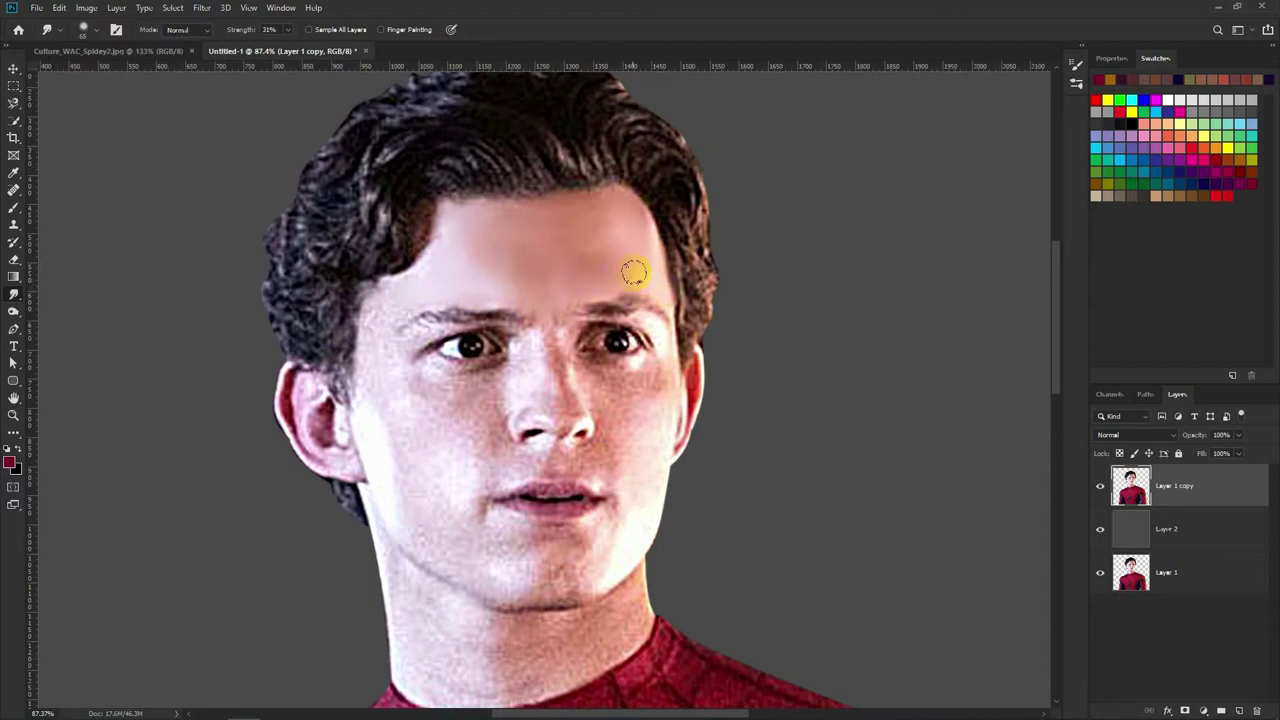
{"action": "mouse_move", "coordinate": [505, 294]}
{"action": "left_mouse_down"}
{"action": "mouse_move", "coordinate": [417, 291]}
{"action": "mouse_move", "coordinate": [386, 314]}
{"action": "mouse_move", "coordinate": [423, 280]}
{"action": "mouse_move", "coordinate": [444, 233]}
{"action": "mouse_move", "coordinate": [371, 320]}
{"action": "mouse_move", "coordinate": [391, 357]}
{"action": "mouse_move", "coordinate": [369, 406]}
{"action": "mouse_move", "coordinate": [427, 387]}
{"action": "mouse_move", "coordinate": [477, 409]}
{"action": "mouse_move", "coordinate": [406, 449]}
{"action": "mouse_move", "coordinate": [487, 439]}
{"action": "mouse_move", "coordinate": [409, 494]}
{"action": "mouse_move", "coordinate": [403, 397]}
{"action": "mouse_move", "coordinate": [409, 529]}
{"action": "mouse_move", "coordinate": [433, 545]}
{"action": "mouse_move", "coordinate": [486, 460]}
{"action": "mouse_move", "coordinate": [491, 397]}
{"action": "mouse_move", "coordinate": [470, 540]}
{"action": "mouse_move", "coordinate": [523, 540]}
{"action": "mouse_move", "coordinate": [457, 566]}
{"action": "mouse_move", "coordinate": [517, 586]}
{"action": "mouse_move", "coordinate": [562, 567]}
{"action": "mouse_move", "coordinate": [577, 543]}
{"action": "mouse_move", "coordinate": [574, 576]}
{"action": "mouse_move", "coordinate": [491, 591]}
{"action": "mouse_move", "coordinate": [556, 519]}
{"action": "mouse_move", "coordinate": [643, 471]}
{"action": "mouse_move", "coordinate": [613, 450]}
{"action": "left_mouse_up"}
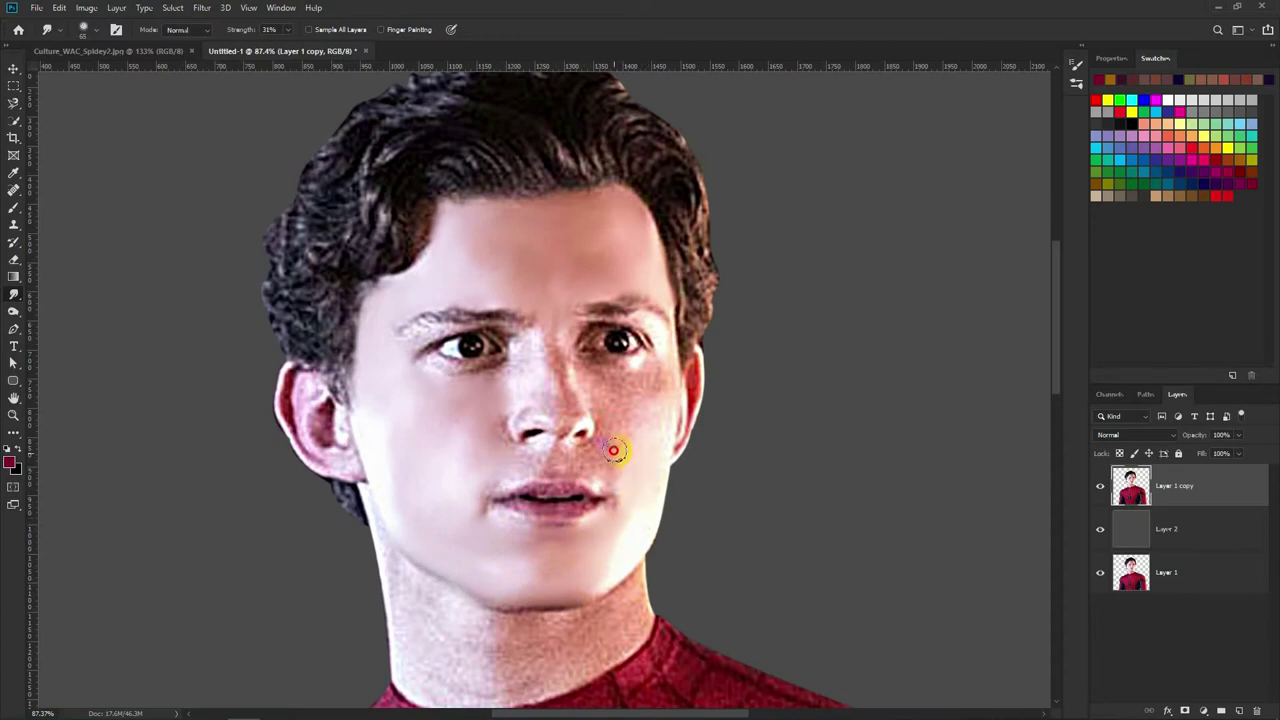
Step: Smudge the right cheek, lip corner, nose bridge and under-eye skin into soft blends
{"action": "mouse_move", "coordinate": [663, 381]}
{"action": "left_mouse_down"}
{"action": "mouse_move", "coordinate": [649, 477]}
{"action": "mouse_move", "coordinate": [590, 380]}
{"action": "mouse_move", "coordinate": [657, 423]}
{"action": "mouse_move", "coordinate": [607, 445]}
{"action": "mouse_move", "coordinate": [528, 451]}
{"action": "mouse_move", "coordinate": [486, 486]}
{"action": "mouse_move", "coordinate": [513, 525]}
{"action": "left_mouse_up"}
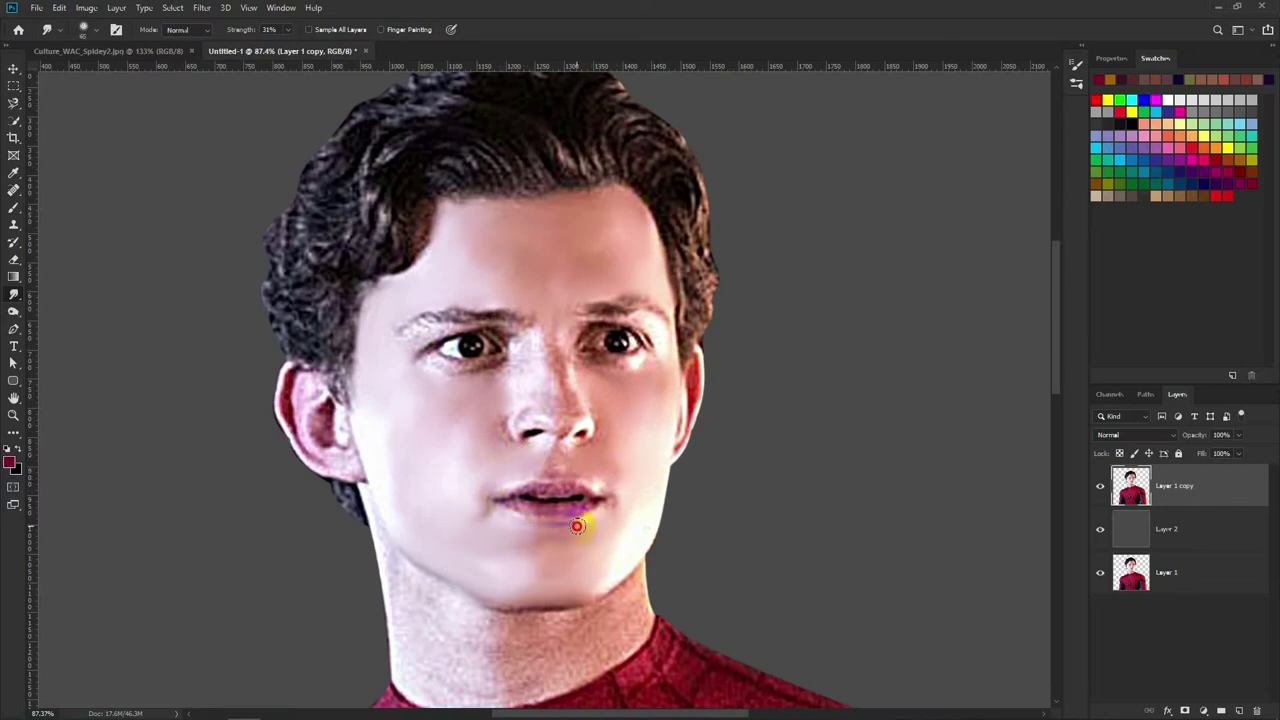
{"action": "left_click_drag", "start_coordinate": [506, 479], "coordinate": [486, 523]}
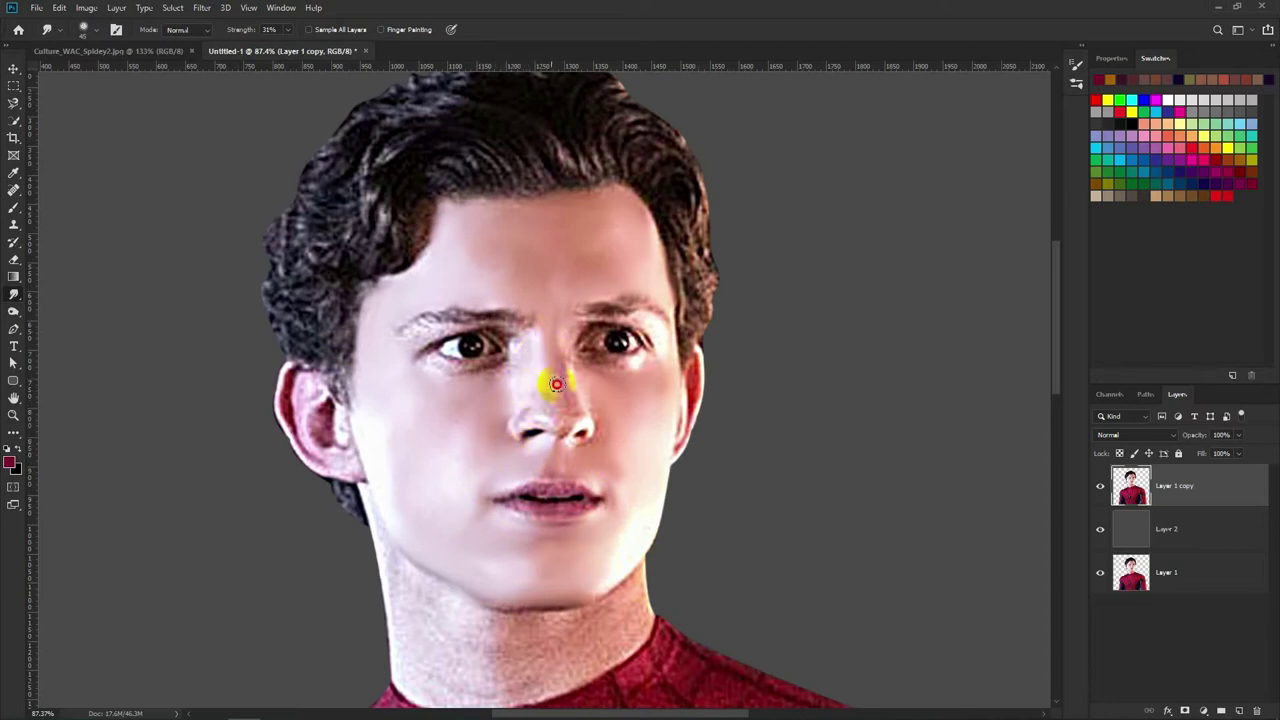
{"action": "left_click_drag", "start_coordinate": [564, 402], "coordinate": [540, 401]}
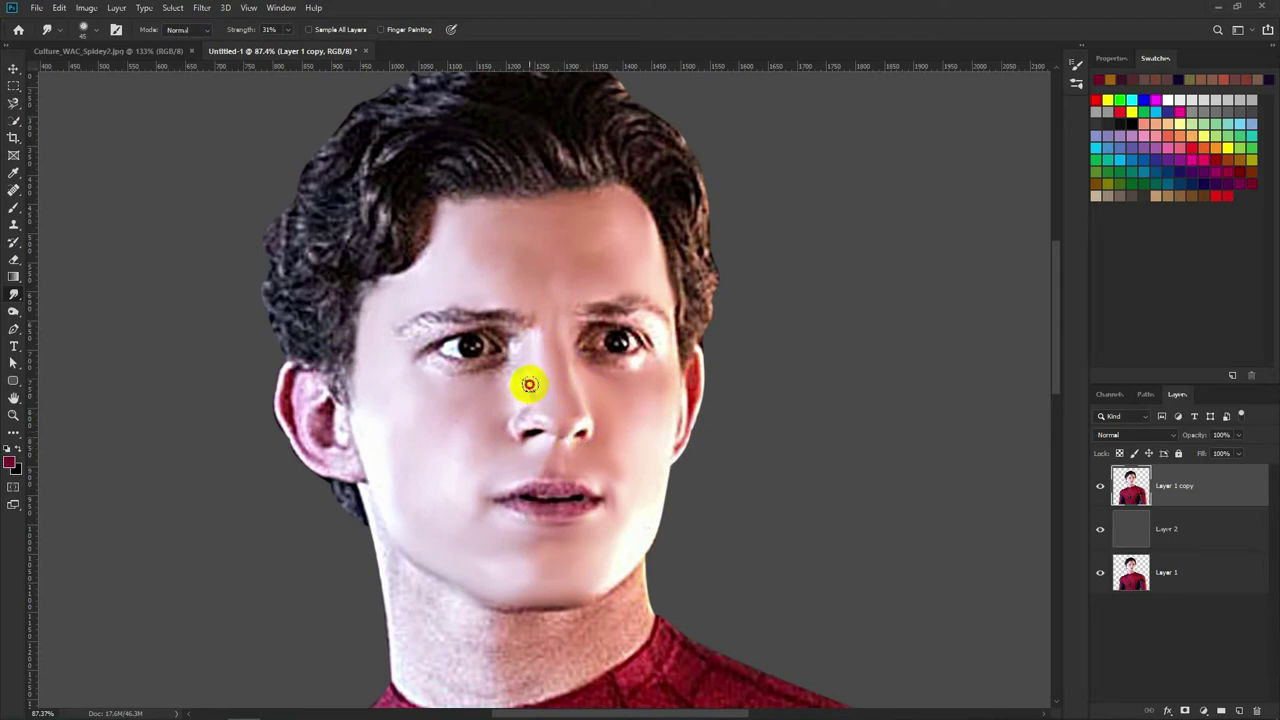
{"action": "mouse_move", "coordinate": [514, 377]}
{"action": "left_mouse_down"}
{"action": "mouse_move", "coordinate": [479, 383]}
{"action": "mouse_move", "coordinate": [524, 420]}
{"action": "left_mouse_up"}
Step: Zoom in and smudge around the nostrils and across the nose
{"action": "scroll", "coordinate": [524, 420], "scroll_direction": "up", "scroll_amount": 2}
{"action": "scroll", "coordinate": [524, 420], "scroll_direction": "up", "scroll_amount": 1}
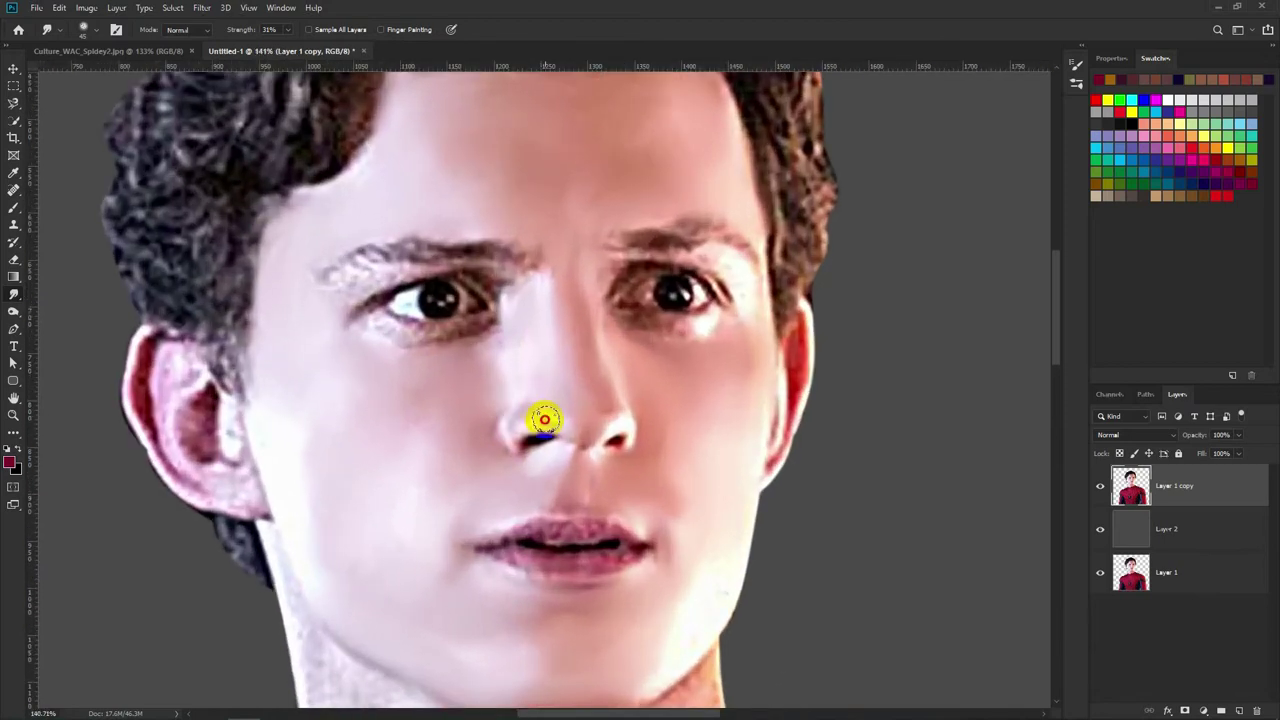
{"action": "left_click_drag", "start_coordinate": [502, 430], "coordinate": [527, 430]}
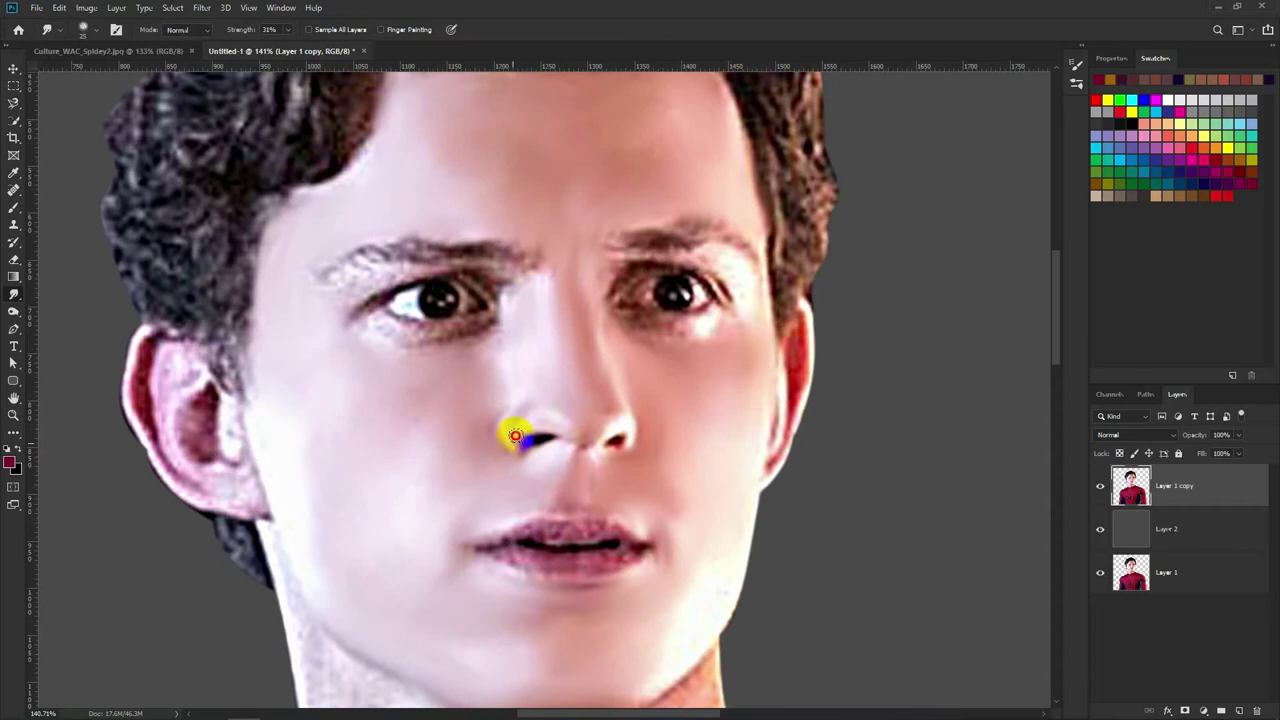
{"action": "left_click_drag", "start_coordinate": [530, 437], "coordinate": [615, 438]}
{"action": "mouse_move", "coordinate": [619, 414]}
{"action": "left_mouse_down"}
{"action": "mouse_move", "coordinate": [474, 348]}
{"action": "mouse_move", "coordinate": [374, 329]}
{"action": "mouse_move", "coordinate": [387, 342]}
{"action": "left_mouse_up"}
Step: Soften the eyelids, inner and outer eye corners, and skin up to the brows
{"action": "mouse_move", "coordinate": [358, 321]}
{"action": "left_mouse_down"}
{"action": "mouse_move", "coordinate": [346, 286]}
{"action": "mouse_move", "coordinate": [314, 286]}
{"action": "mouse_move", "coordinate": [357, 243]}
{"action": "mouse_move", "coordinate": [395, 272]}
{"action": "mouse_move", "coordinate": [455, 264]}
{"action": "left_mouse_up"}
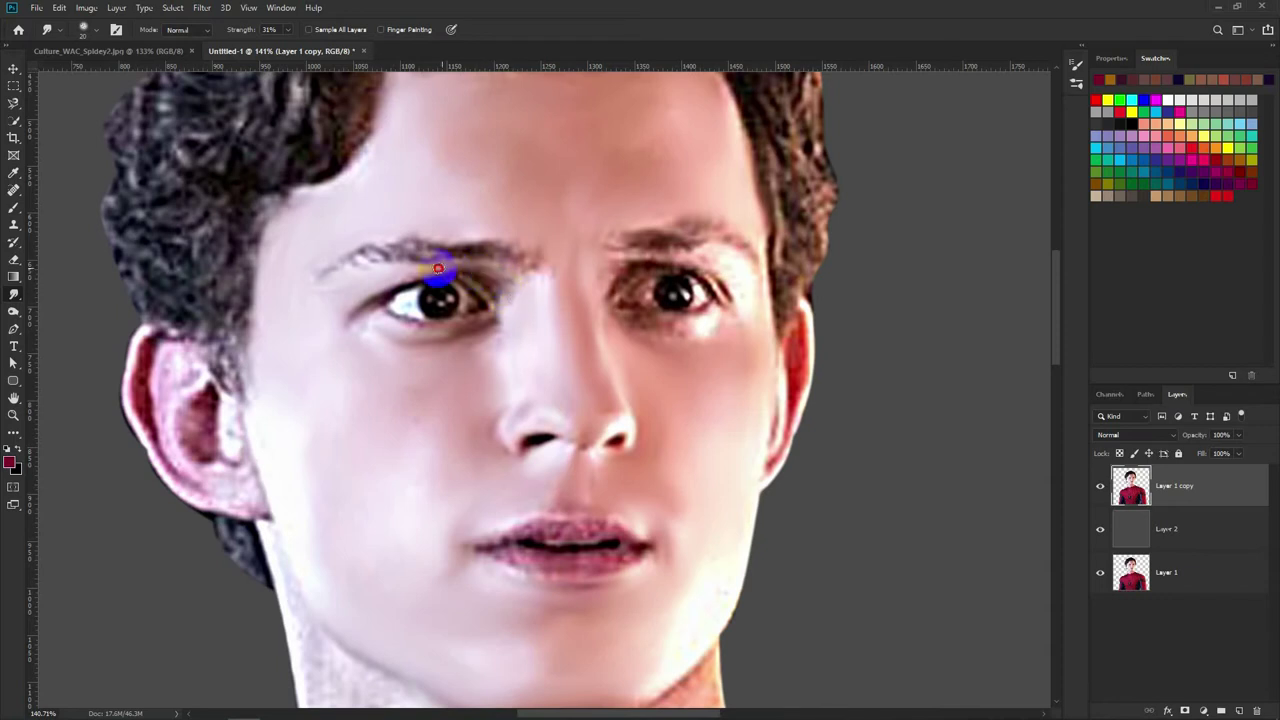
{"action": "mouse_move", "coordinate": [507, 325]}
{"action": "left_mouse_down"}
{"action": "mouse_move", "coordinate": [511, 289]}
{"action": "mouse_move", "coordinate": [500, 380]}
{"action": "mouse_move", "coordinate": [492, 340]}
{"action": "left_mouse_up"}
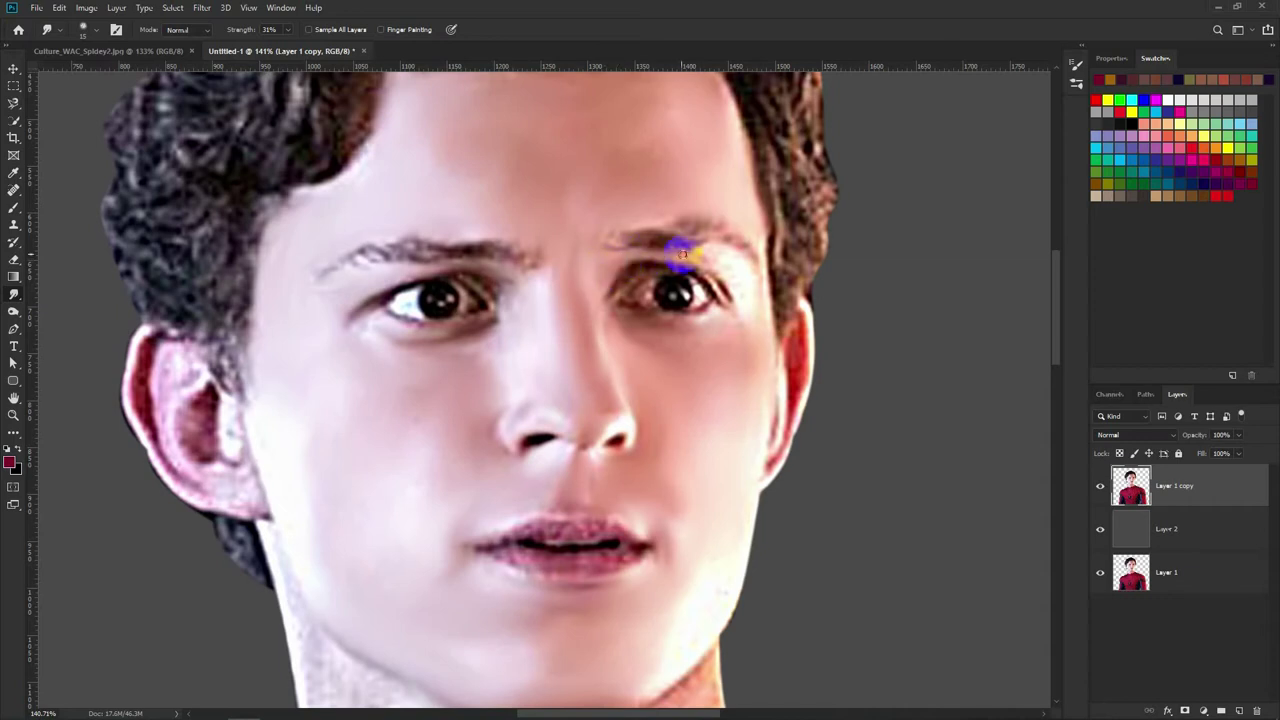
{"action": "mouse_move", "coordinate": [706, 256]}
{"action": "left_mouse_down"}
{"action": "mouse_move", "coordinate": [758, 276]}
{"action": "mouse_move", "coordinate": [733, 304]}
{"action": "left_mouse_up"}
{"action": "left_click_drag", "start_coordinate": [637, 306], "coordinate": [659, 282]}
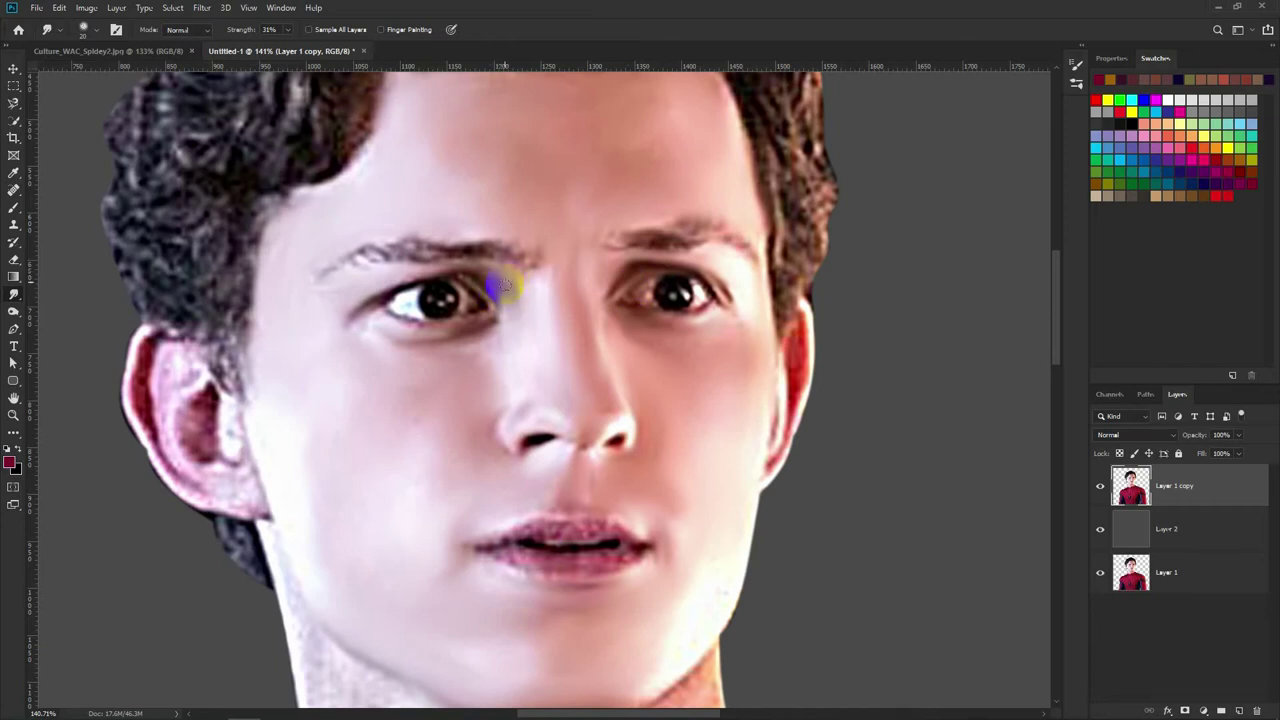
{"action": "left_click_drag", "start_coordinate": [453, 275], "coordinate": [394, 271]}
{"action": "left_click_drag", "start_coordinate": [363, 320], "coordinate": [376, 316]}
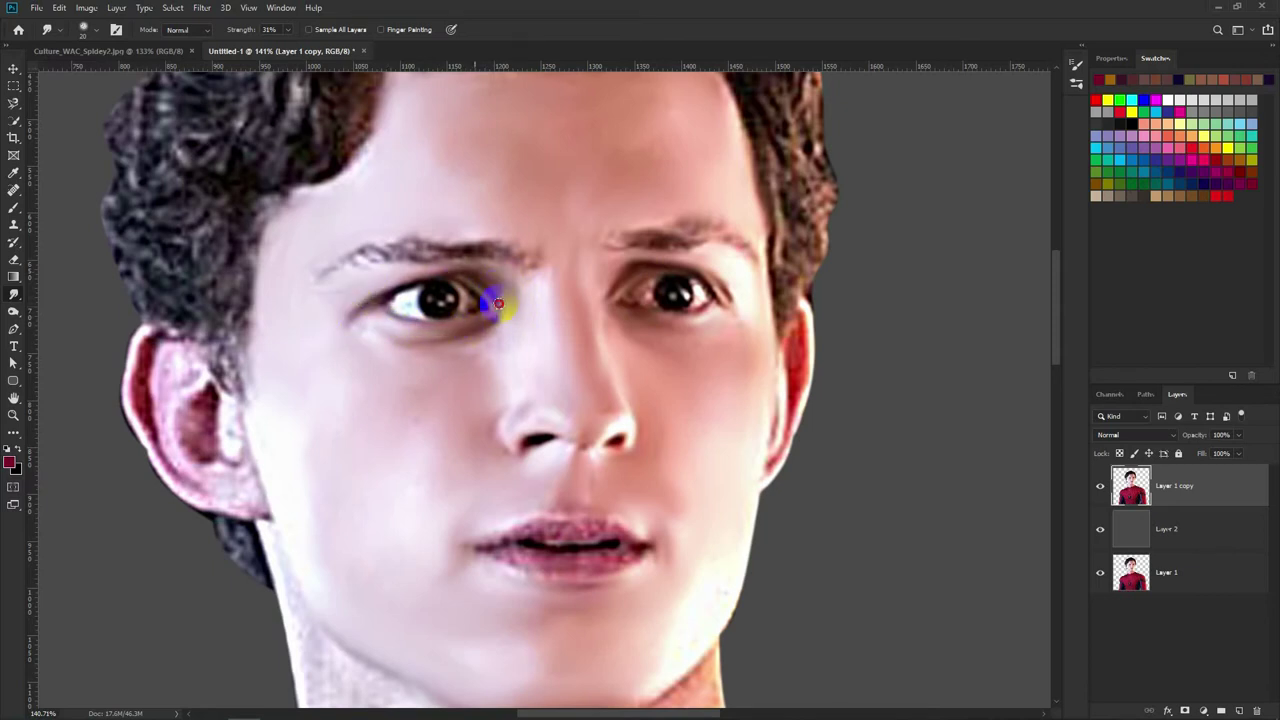
{"action": "mouse_move", "coordinate": [617, 305]}
{"action": "left_mouse_down"}
{"action": "mouse_move", "coordinate": [569, 277]}
{"action": "mouse_move", "coordinate": [540, 309]}
{"action": "left_mouse_up"}
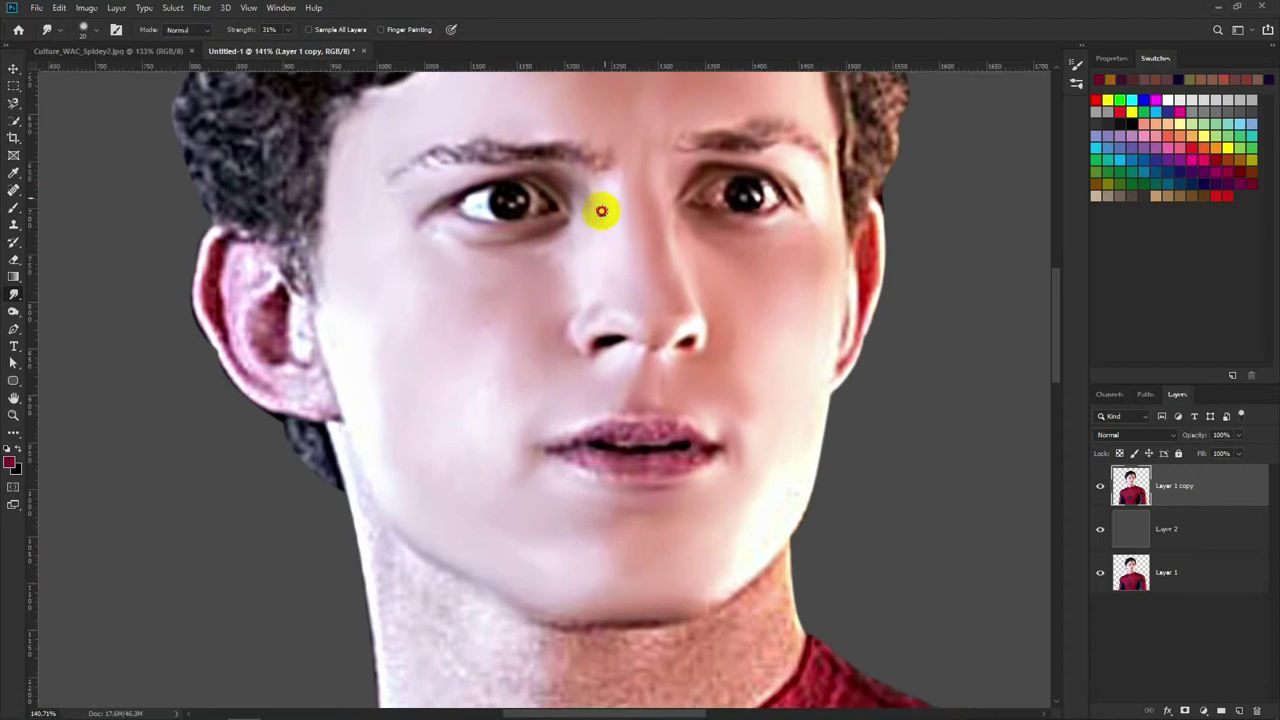
Step: Smudge the lip corner, then zoom in and blend the pale and tan neck skin
{"action": "left_click_drag", "start_coordinate": [598, 371], "coordinate": [598, 352]}
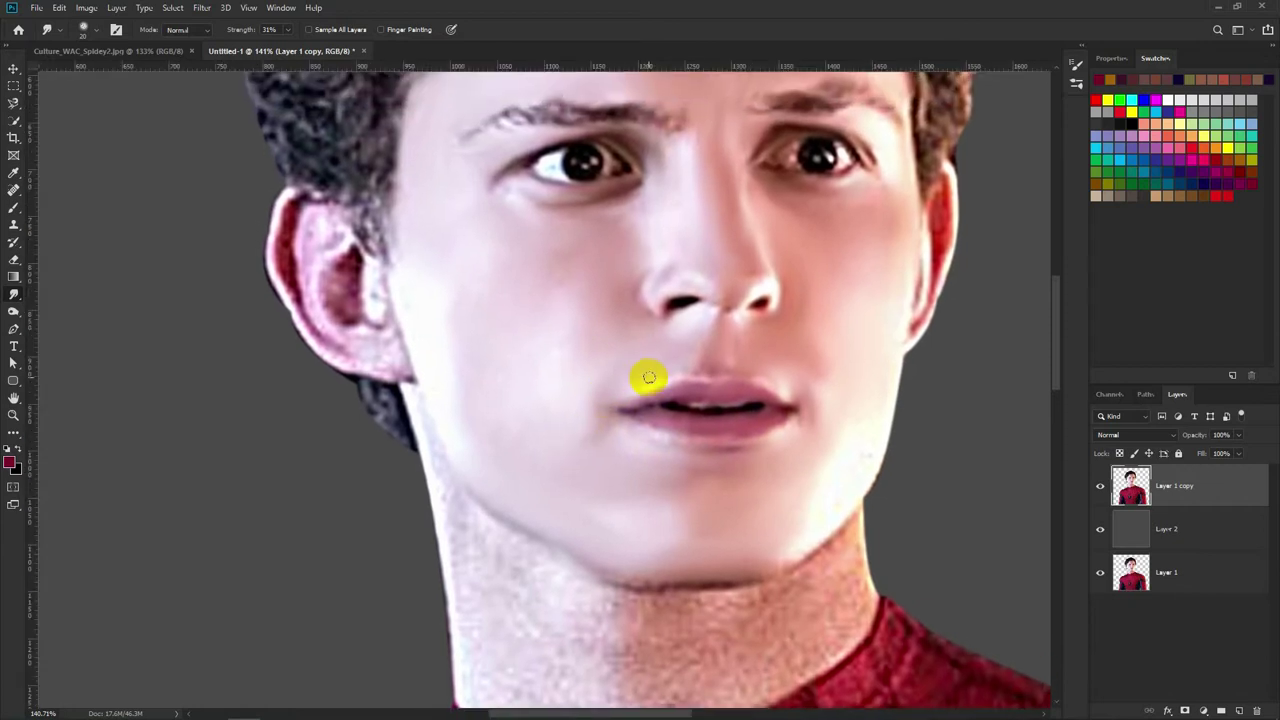
{"action": "left_click_drag", "start_coordinate": [649, 371], "coordinate": [627, 396]}
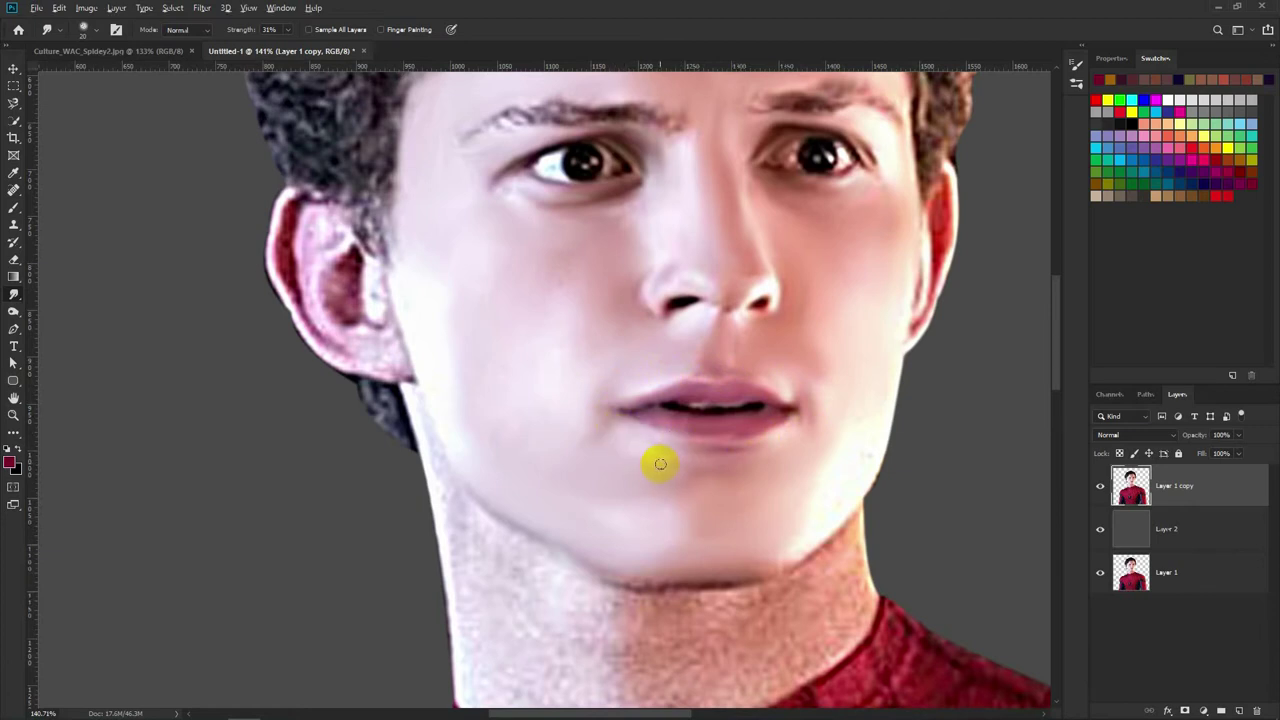
{"action": "scroll", "coordinate": [514, 380], "scroll_direction": "up", "scroll_amount": 3}
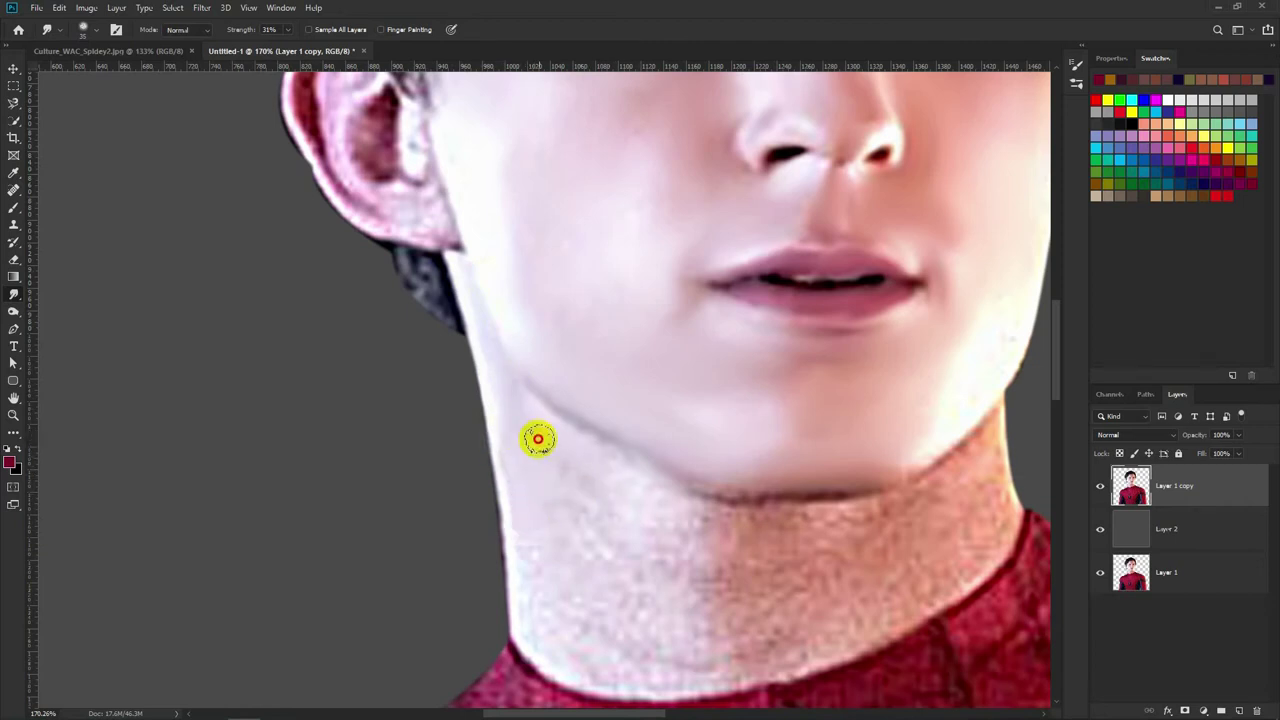
{"action": "left_click_drag", "start_coordinate": [540, 600], "coordinate": [730, 590]}
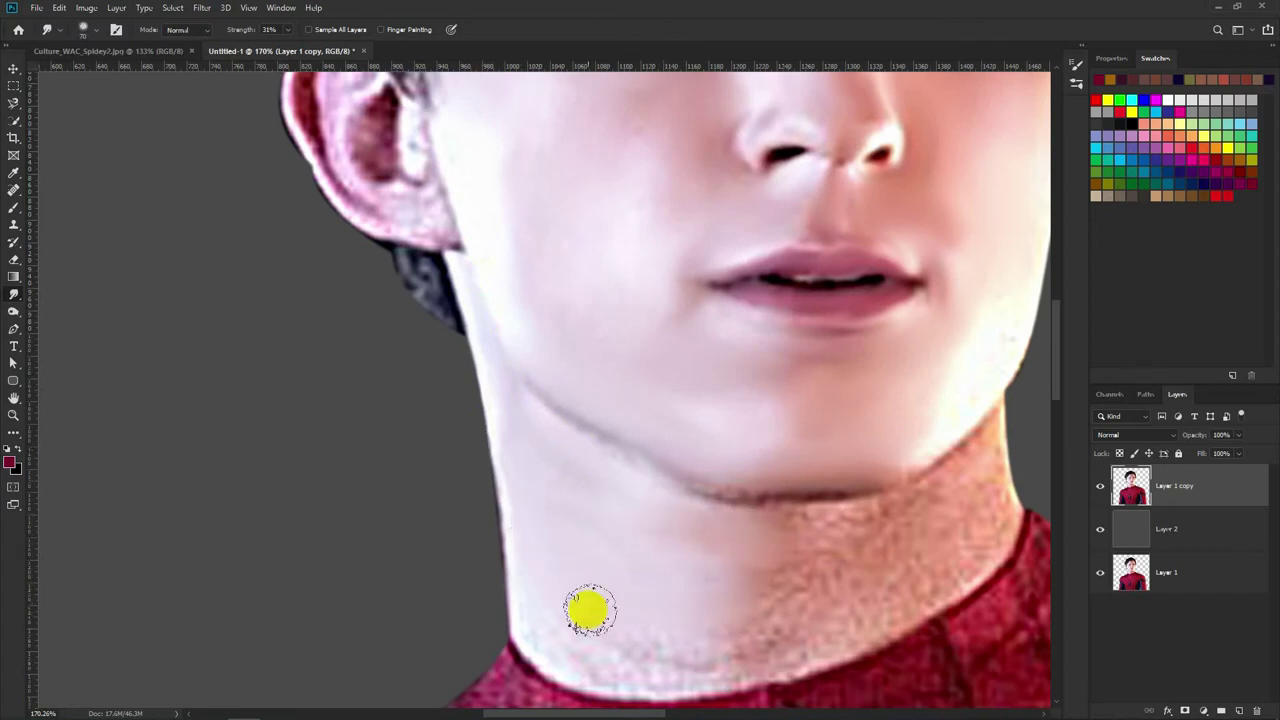
Step: On Layer 1 copy, smudge the lower neck tones smoothly toward the collar
{"action": "left_click", "coordinate": [1130, 486], "text": "ctrl"}
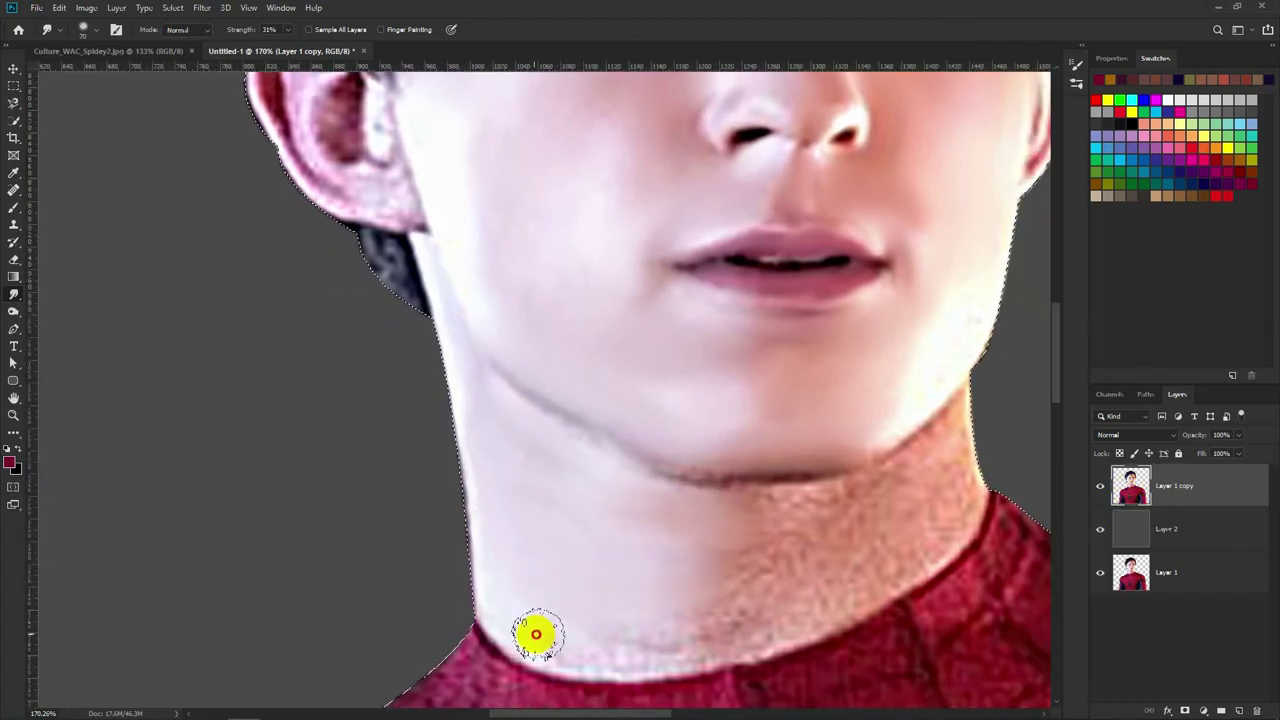
{"action": "left_click_drag", "start_coordinate": [536, 634], "coordinate": [730, 610]}
{"action": "mouse_move", "coordinate": [860, 510]}
{"action": "left_mouse_down"}
{"action": "mouse_move", "coordinate": [899, 559]}
{"action": "mouse_move", "coordinate": [846, 546]}
{"action": "mouse_move", "coordinate": [846, 523]}
{"action": "mouse_move", "coordinate": [651, 503]}
{"action": "mouse_move", "coordinate": [876, 489]}
{"action": "mouse_move", "coordinate": [966, 429]}
{"action": "mouse_move", "coordinate": [994, 480]}
{"action": "mouse_move", "coordinate": [760, 627]}
{"action": "mouse_move", "coordinate": [600, 634]}
{"action": "left_mouse_up"}
{"action": "scroll", "coordinate": [624, 563], "scroll_direction": "up", "scroll_amount": 2}
{"action": "mouse_move", "coordinate": [624, 563]}
{"action": "left_mouse_down"}
{"action": "mouse_move", "coordinate": [743, 560]}
{"action": "mouse_move", "coordinate": [689, 597]}
{"action": "mouse_move", "coordinate": [672, 661]}
{"action": "left_mouse_up"}
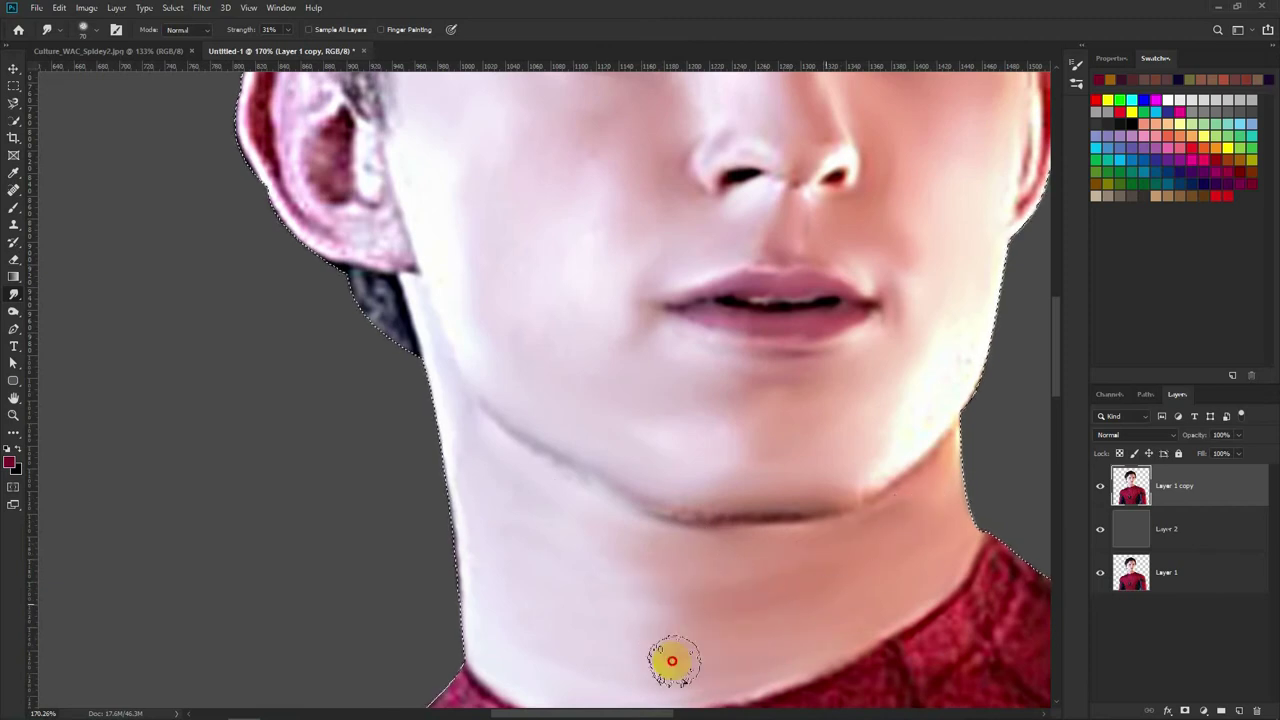
Step: Smooth the jawline shading, the right jaw edge and the nose tip details
{"action": "left_click_drag", "start_coordinate": [506, 529], "coordinate": [686, 551]}
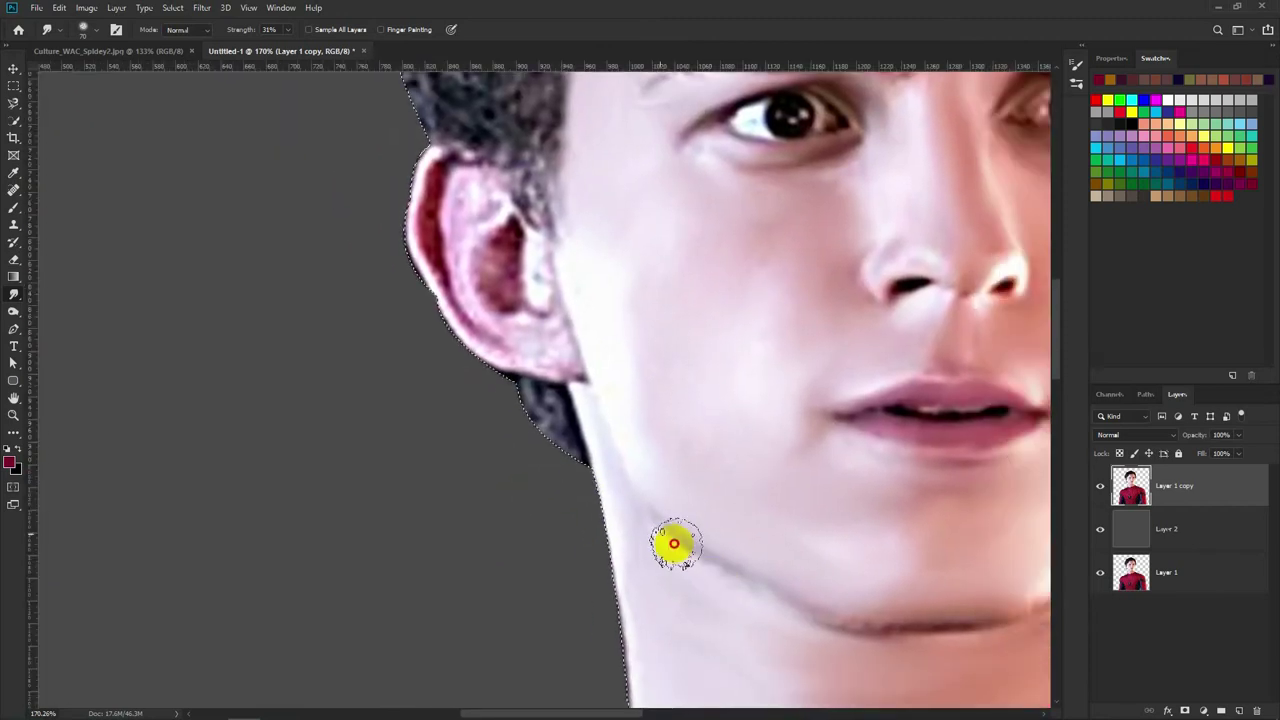
{"action": "scroll", "coordinate": [743, 534], "scroll_direction": "right", "scroll_amount": 3}
{"action": "scroll", "coordinate": [743, 534], "scroll_direction": "down", "scroll_amount": 1}
{"action": "mouse_move", "coordinate": [634, 566]}
{"action": "left_mouse_down"}
{"action": "mouse_move", "coordinate": [771, 571]}
{"action": "mouse_move", "coordinate": [600, 550]}
{"action": "left_mouse_up"}
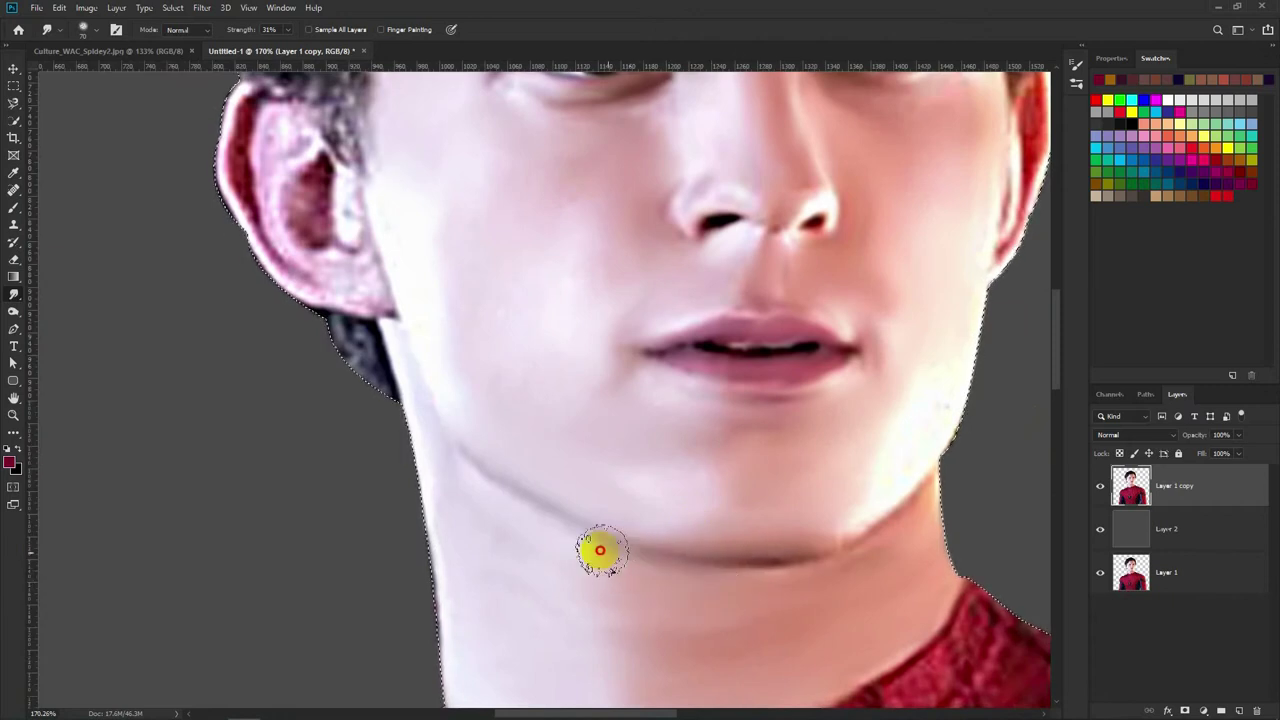
{"action": "scroll", "coordinate": [600, 550], "scroll_direction": "right", "scroll_amount": 3}
{"action": "scroll", "coordinate": [600, 550], "scroll_direction": "down", "scroll_amount": 1}
{"action": "scroll", "coordinate": [700, 534], "scroll_direction": "right", "scroll_amount": 1}
{"action": "scroll", "coordinate": [700, 534], "scroll_direction": "up", "scroll_amount": 1}
{"action": "left_click_drag", "start_coordinate": [768, 410], "coordinate": [780, 286]}
{"action": "scroll", "coordinate": [663, 440], "scroll_direction": "up", "scroll_amount": 2}
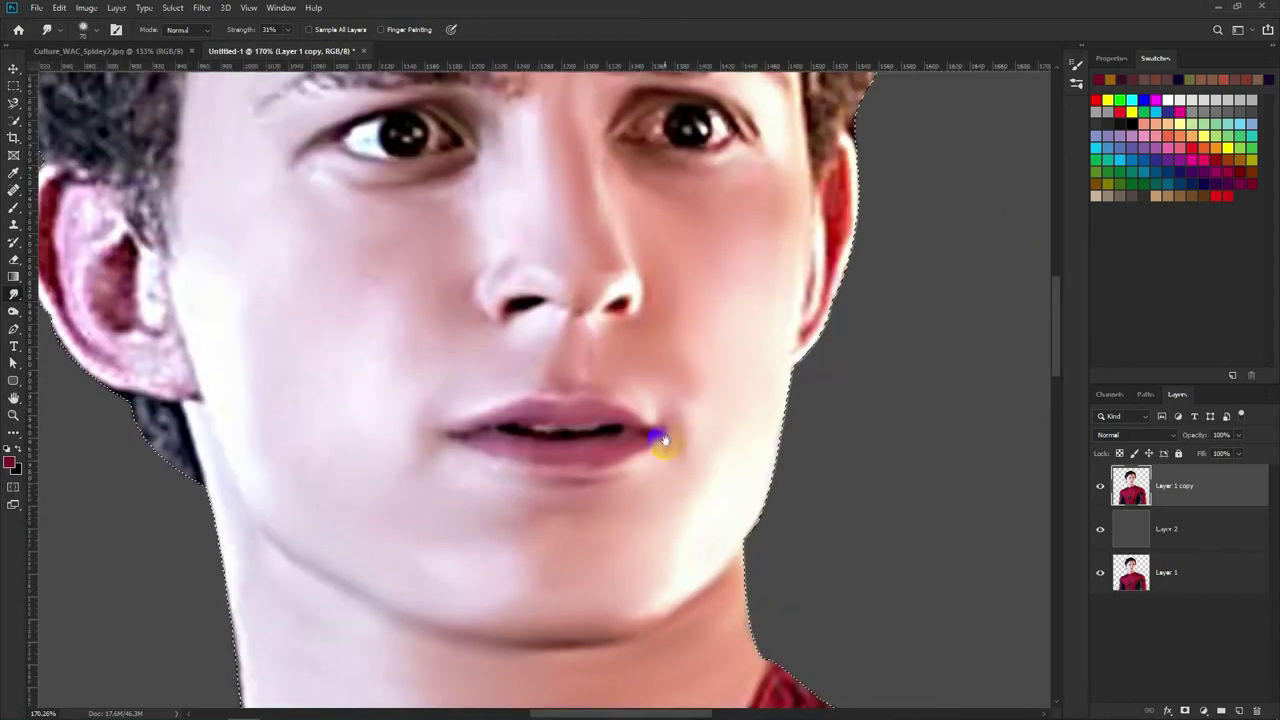
{"action": "scroll", "coordinate": [663, 440], "scroll_direction": "up", "scroll_amount": 4}
{"action": "scroll", "coordinate": [634, 329], "scroll_direction": "left", "scroll_amount": 4}
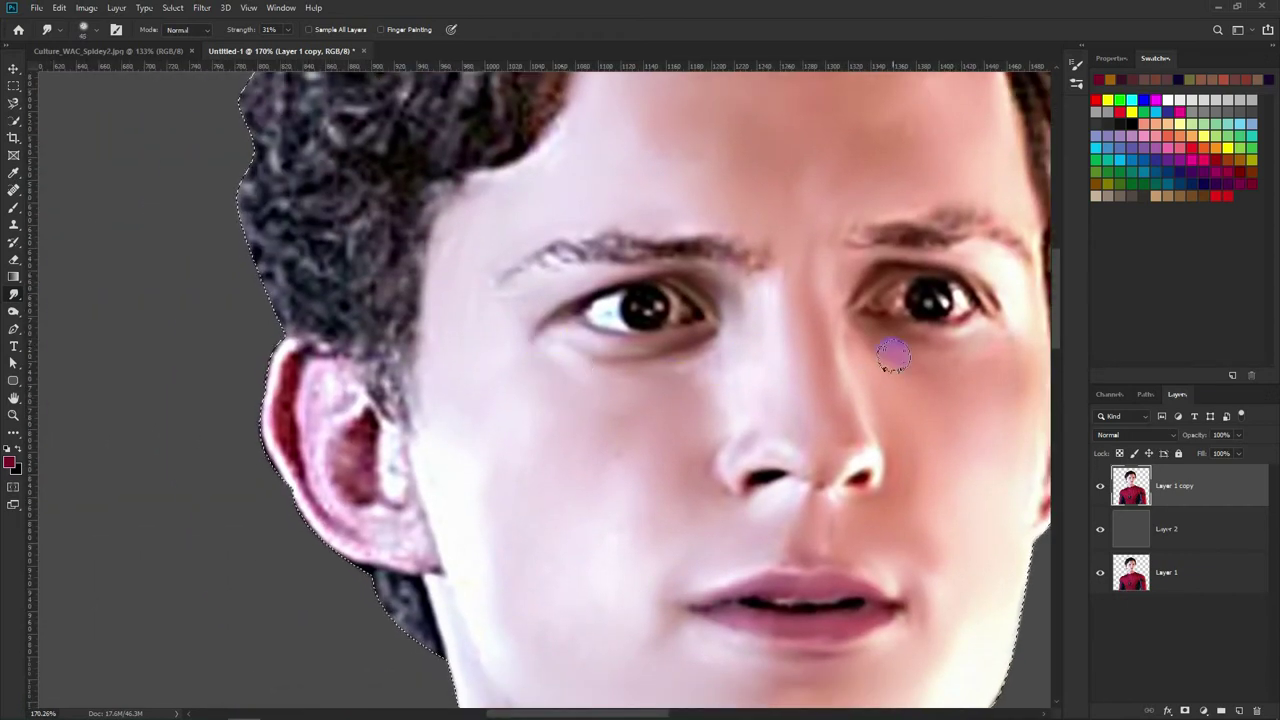
{"action": "scroll", "coordinate": [880, 360], "scroll_direction": "right", "scroll_amount": 1}
{"action": "left_click_drag", "start_coordinate": [795, 445], "coordinate": [777, 474]}
{"action": "scroll", "coordinate": [780, 455], "scroll_direction": "down", "scroll_amount": 1}
{"action": "scroll", "coordinate": [700, 430], "scroll_direction": "right", "scroll_amount": 1}
Step: Smudge the left ear from lobe to top and lighten the inner ear shading
{"action": "scroll", "coordinate": [634, 391], "scroll_direction": "left", "scroll_amount": 5}
{"action": "scroll", "coordinate": [652, 437], "scroll_direction": "up", "scroll_amount": 2}
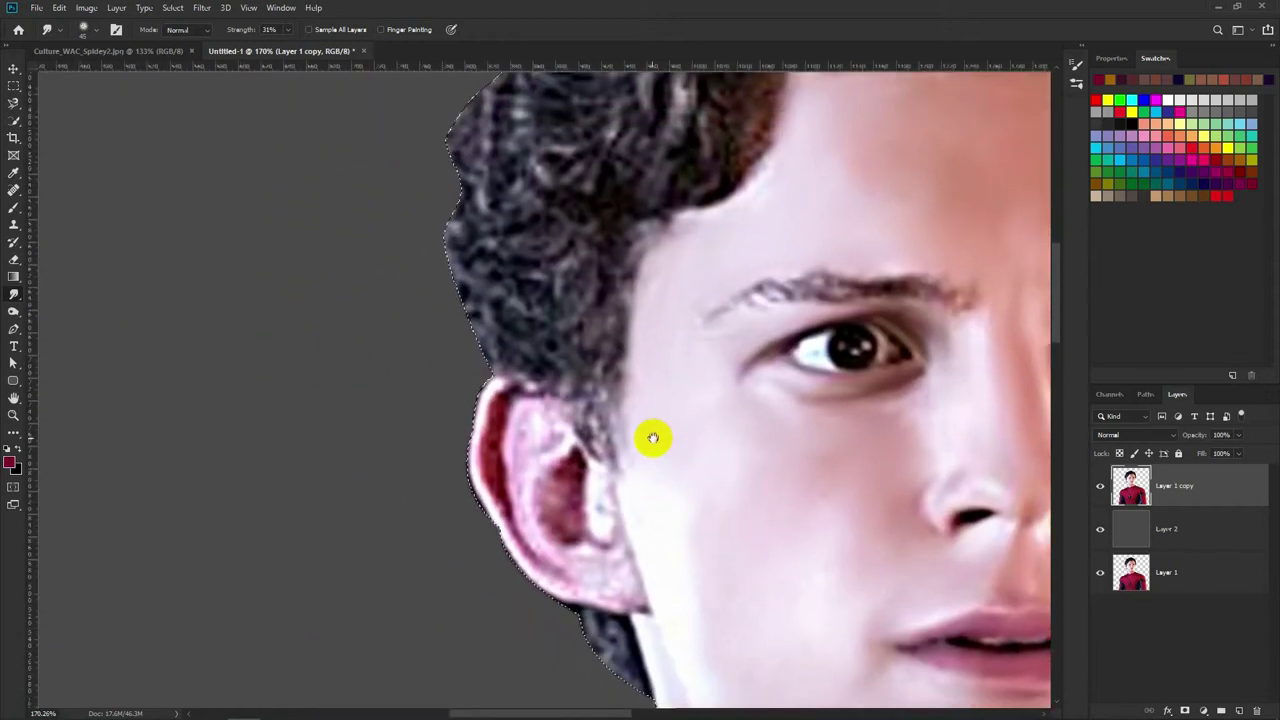
{"action": "scroll", "coordinate": [652, 437], "scroll_direction": "left", "scroll_amount": 1}
{"action": "mouse_move", "coordinate": [534, 420]}
{"action": "left_mouse_down"}
{"action": "mouse_move", "coordinate": [536, 401]}
{"action": "mouse_move", "coordinate": [519, 486]}
{"action": "left_mouse_up"}
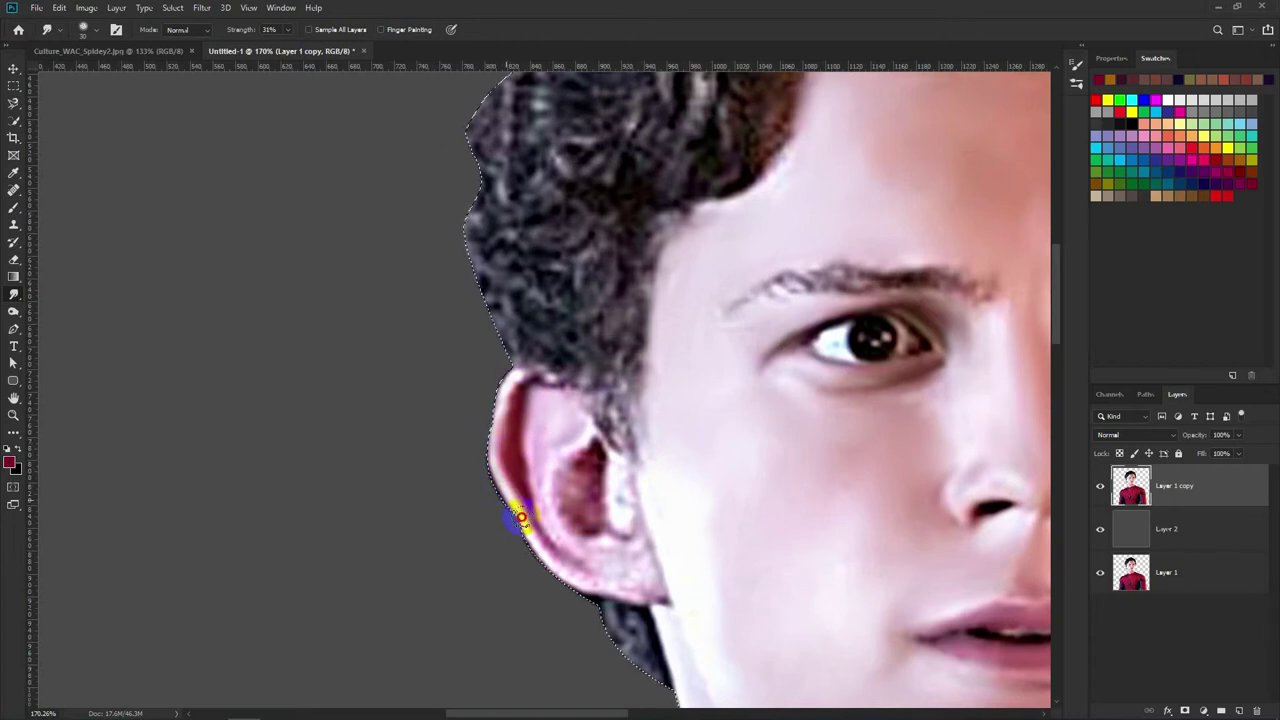
{"action": "left_click_drag", "start_coordinate": [595, 571], "coordinate": [584, 424]}
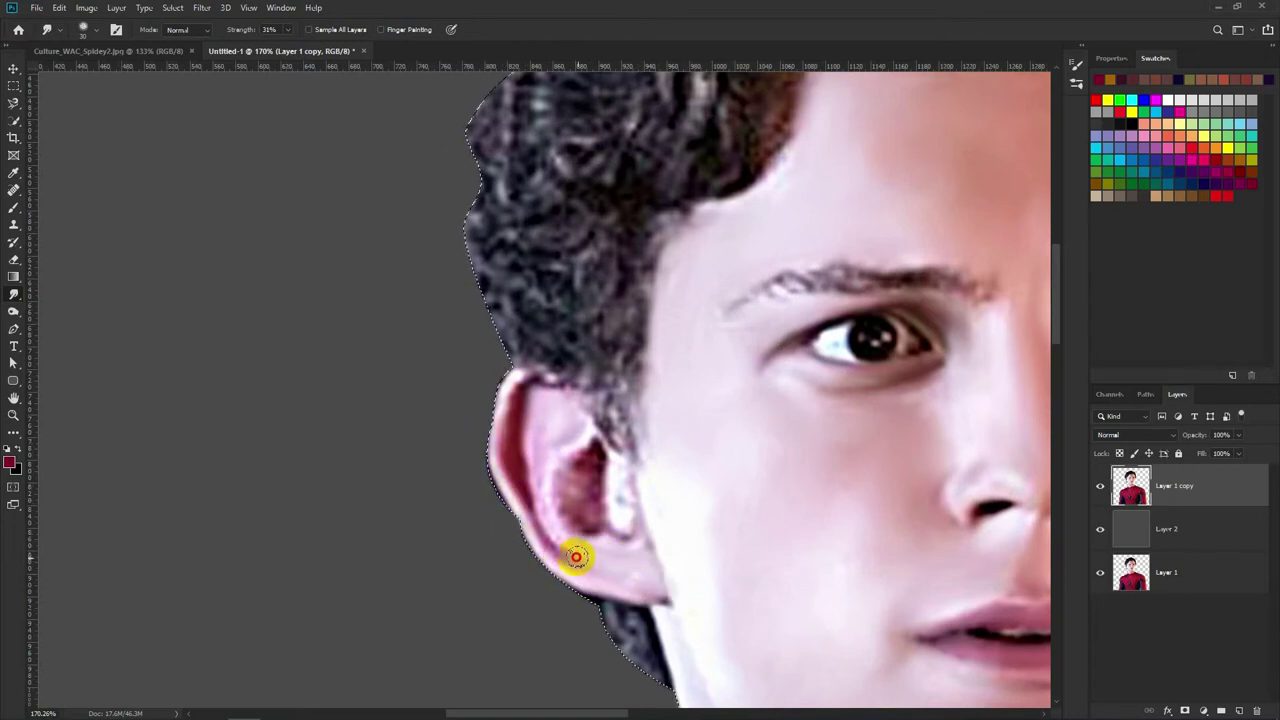
{"action": "mouse_move", "coordinate": [584, 424]}
{"action": "left_mouse_down"}
{"action": "mouse_move", "coordinate": [555, 503]}
{"action": "mouse_move", "coordinate": [614, 473]}
{"action": "left_mouse_up"}
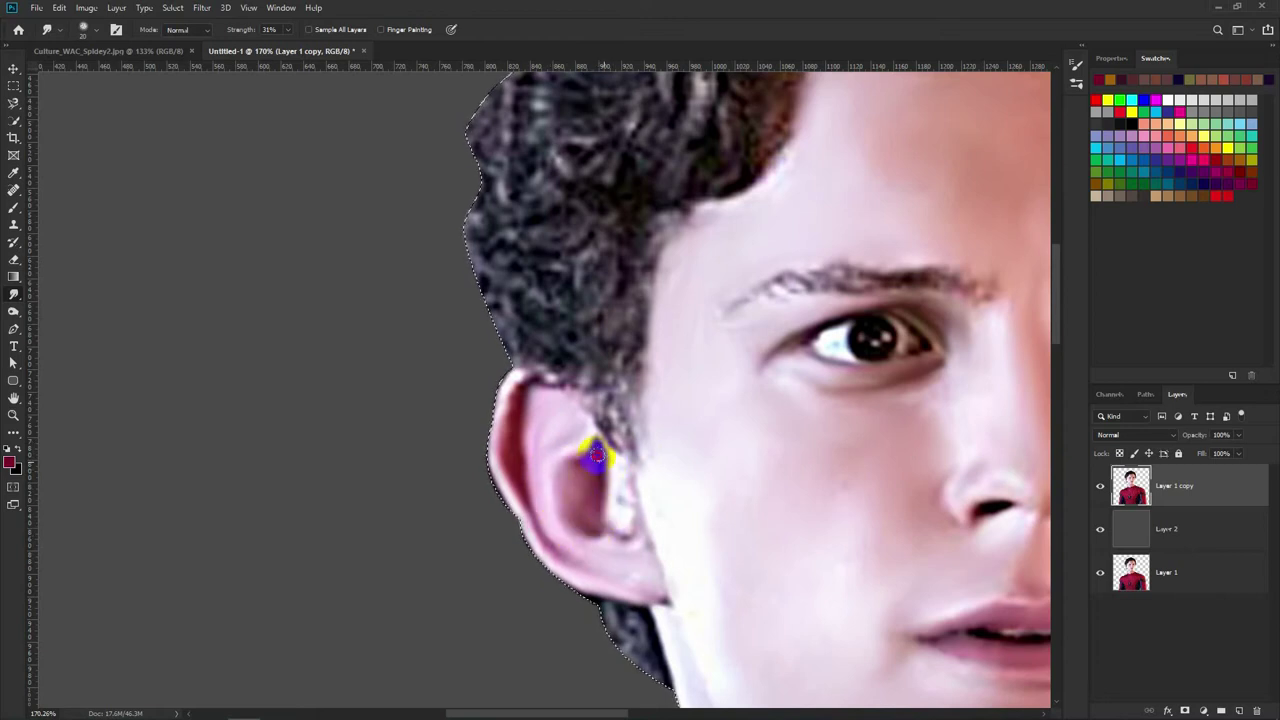
{"action": "left_click", "coordinate": [567, 465]}
{"action": "mouse_move", "coordinate": [598, 458]}
{"action": "left_mouse_down"}
{"action": "mouse_move", "coordinate": [600, 520]}
{"action": "mouse_move", "coordinate": [666, 534]}
{"action": "mouse_move", "coordinate": [634, 491]}
{"action": "mouse_move", "coordinate": [676, 583]}
{"action": "left_mouse_up"}
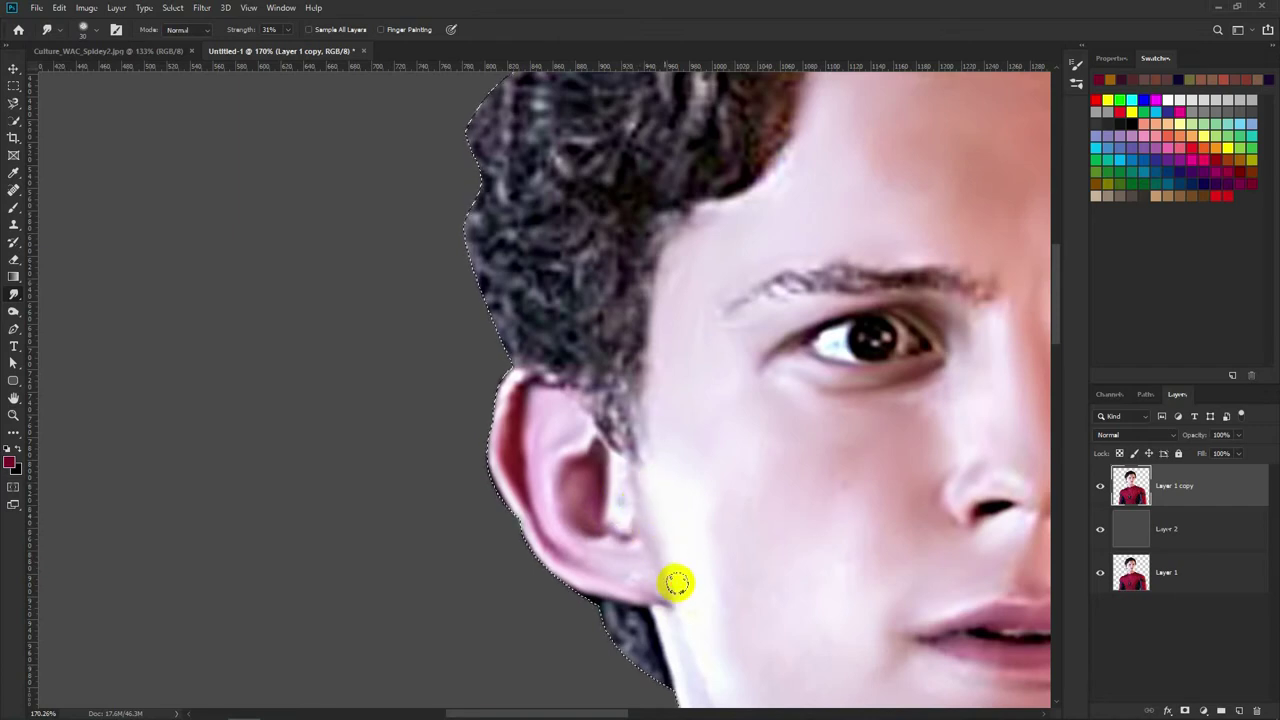
Step: Smooth the right ear's outer edge and outline, blending it down into the jaw
{"action": "scroll", "coordinate": [652, 594], "scroll_direction": "right", "scroll_amount": 5}
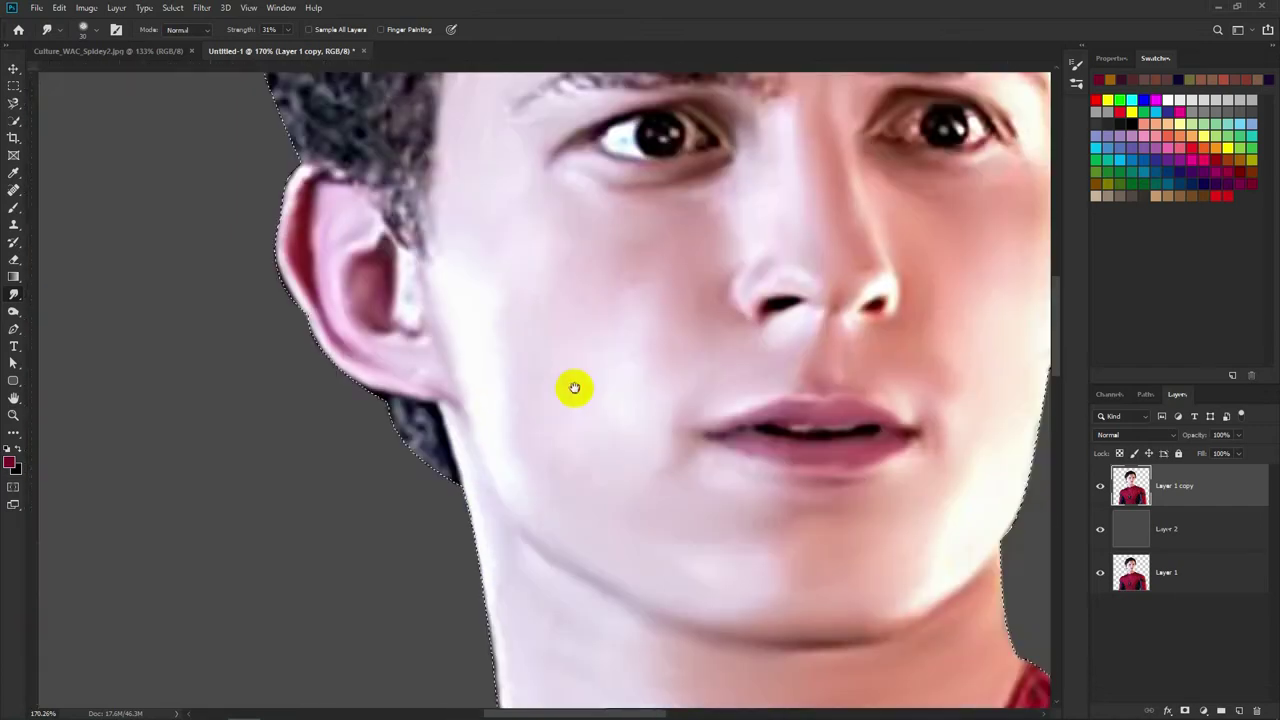
{"action": "scroll", "coordinate": [571, 386], "scroll_direction": "right", "scroll_amount": 5}
{"action": "scroll", "coordinate": [689, 480], "scroll_direction": "right", "scroll_amount": 5}
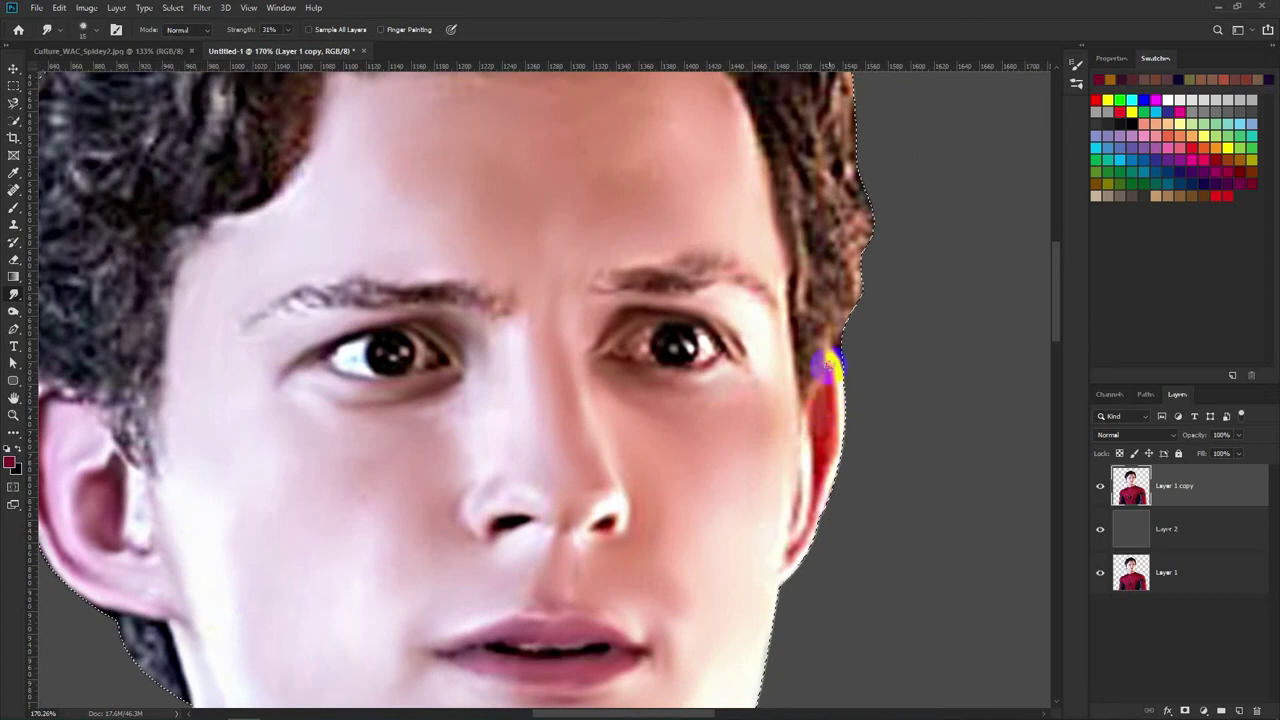
{"action": "left_click_drag", "start_coordinate": [824, 362], "coordinate": [830, 457]}
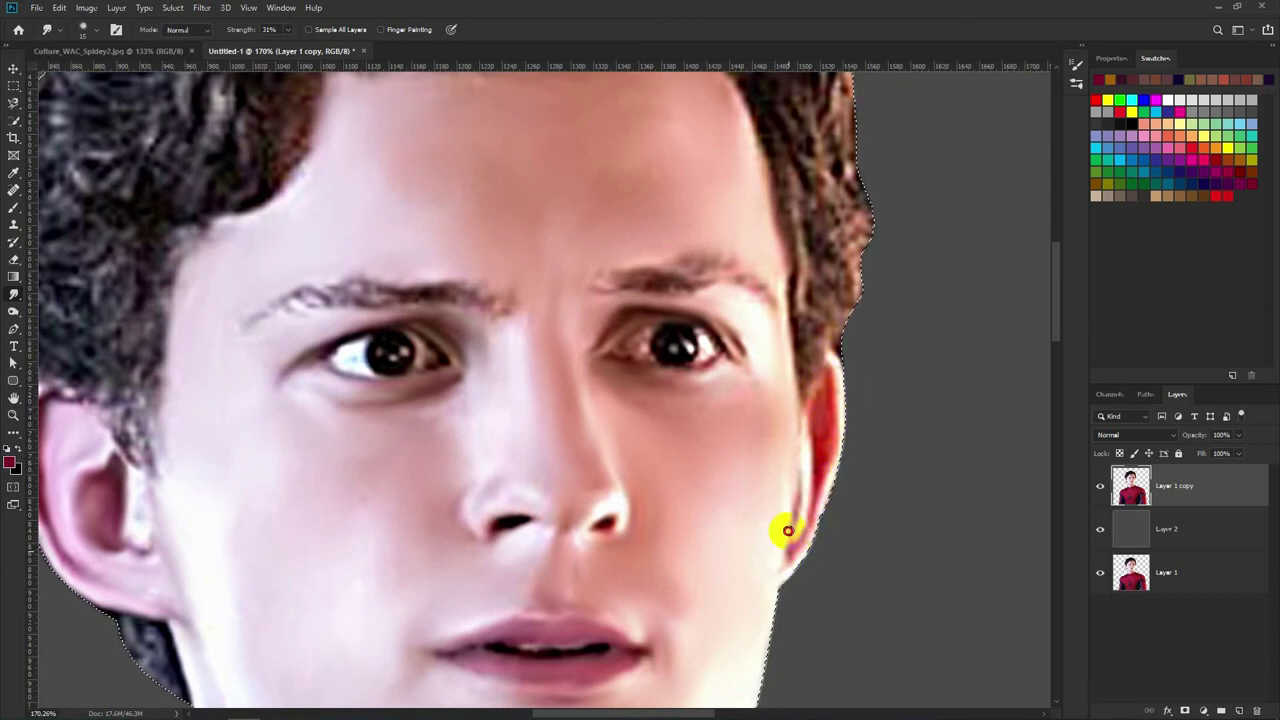
{"action": "mouse_move", "coordinate": [791, 527]}
{"action": "left_mouse_down"}
{"action": "mouse_move", "coordinate": [791, 463]}
{"action": "mouse_move", "coordinate": [810, 510]}
{"action": "mouse_move", "coordinate": [822, 474]}
{"action": "left_mouse_up"}
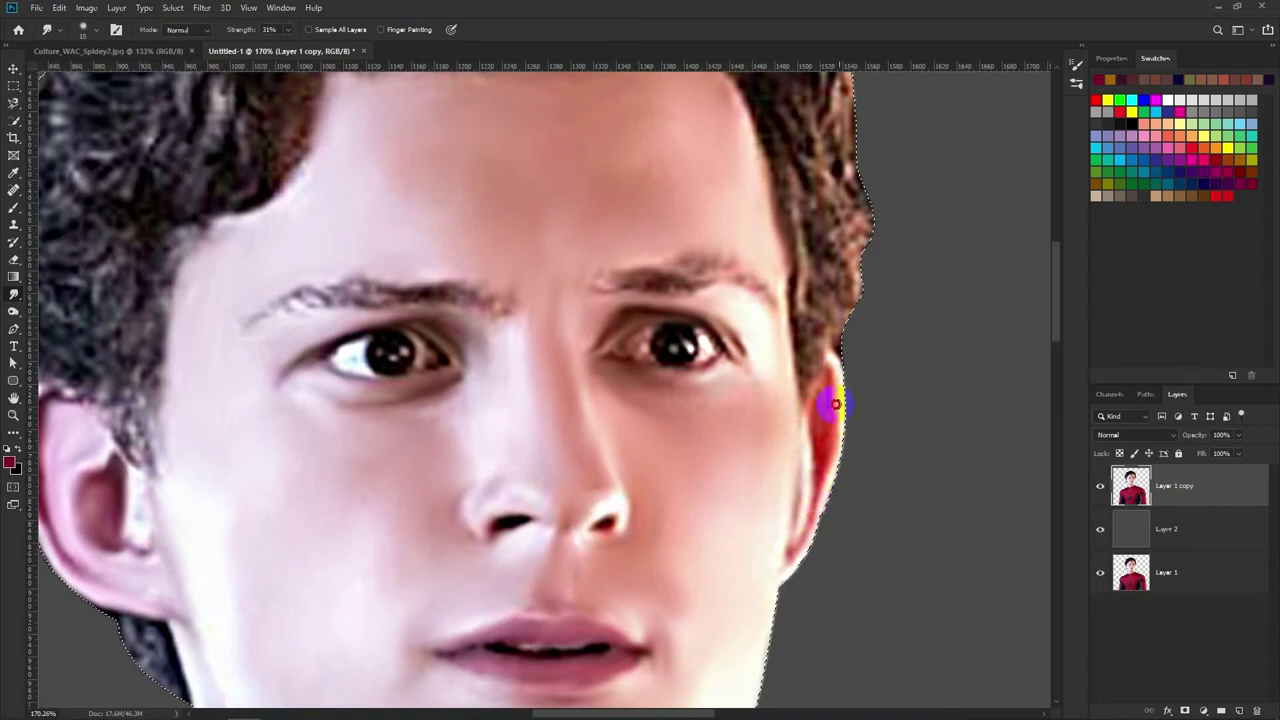
{"action": "mouse_move", "coordinate": [818, 456]}
{"action": "left_mouse_down"}
{"action": "mouse_move", "coordinate": [820, 409]}
{"action": "mouse_move", "coordinate": [810, 535]}
{"action": "left_mouse_up"}
{"action": "mouse_move", "coordinate": [780, 582]}
{"action": "left_mouse_down"}
{"action": "mouse_move", "coordinate": [766, 586]}
{"action": "mouse_move", "coordinate": [794, 329]}
{"action": "left_mouse_up"}
Step: Smudge the red suit's shoulder edge beside the neck
{"action": "scroll", "coordinate": [816, 494], "scroll_direction": "up", "scroll_amount": 3}
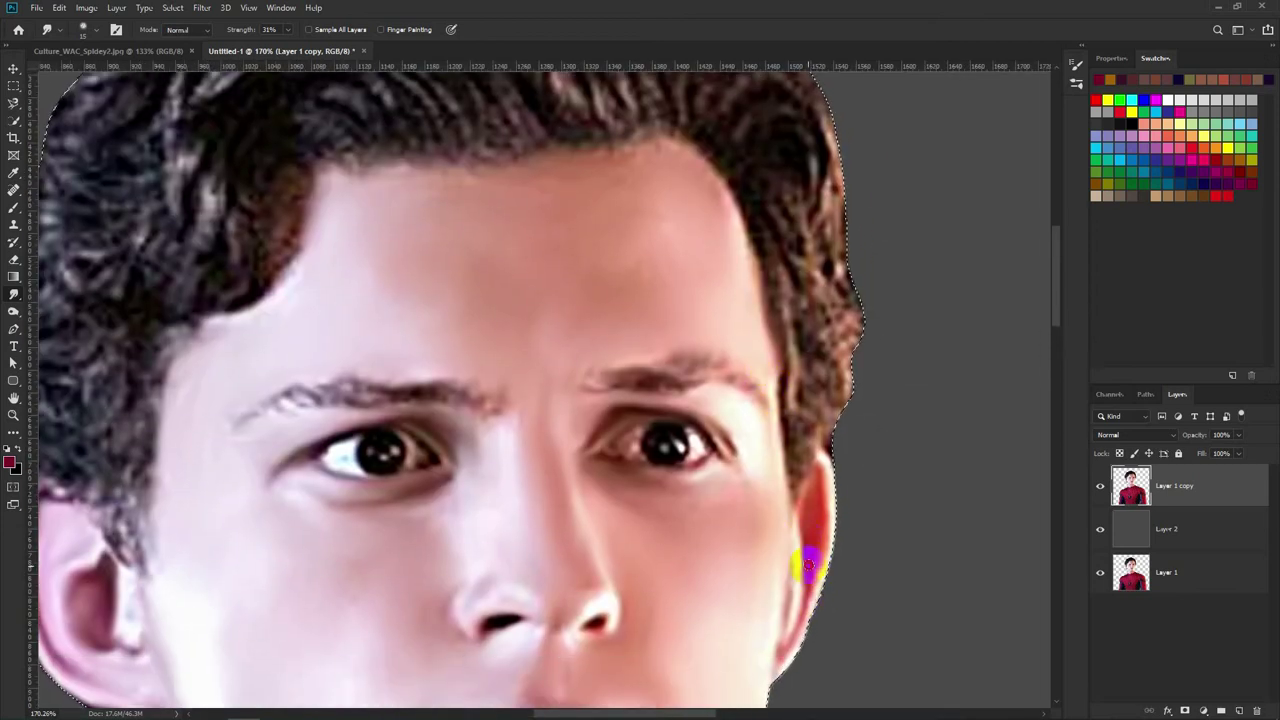
{"action": "scroll", "coordinate": [808, 565], "scroll_direction": "up", "scroll_amount": 1}
{"action": "scroll", "coordinate": [734, 466], "scroll_direction": "left", "scroll_amount": 2}
{"action": "scroll", "coordinate": [737, 423], "scroll_direction": "right", "scroll_amount": 1}
{"action": "scroll", "coordinate": [549, 294], "scroll_direction": "left", "scroll_amount": 5}
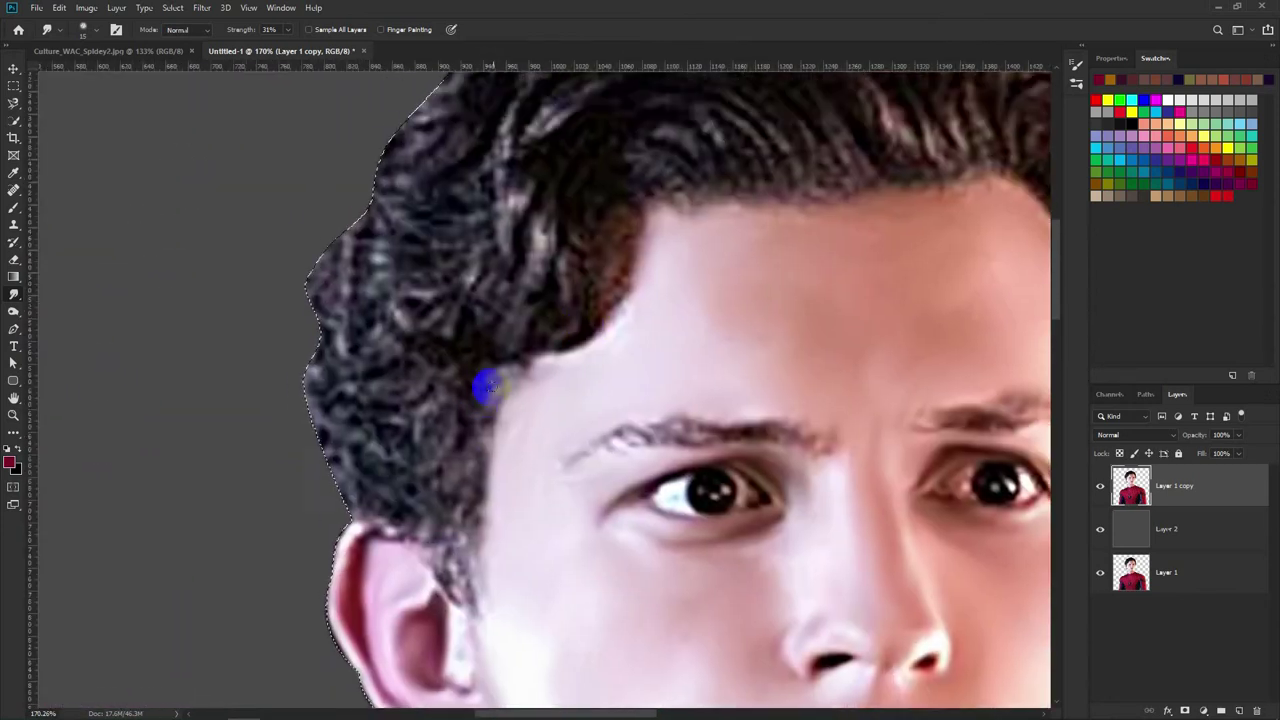
{"action": "scroll", "coordinate": [486, 387], "scroll_direction": "down", "scroll_amount": 4}
{"action": "scroll", "coordinate": [528, 434], "scroll_direction": "up", "scroll_amount": 1}
{"action": "scroll", "coordinate": [463, 391], "scroll_direction": "up", "scroll_amount": 2}
{"action": "scroll", "coordinate": [414, 346], "scroll_direction": "down", "scroll_amount": 5}
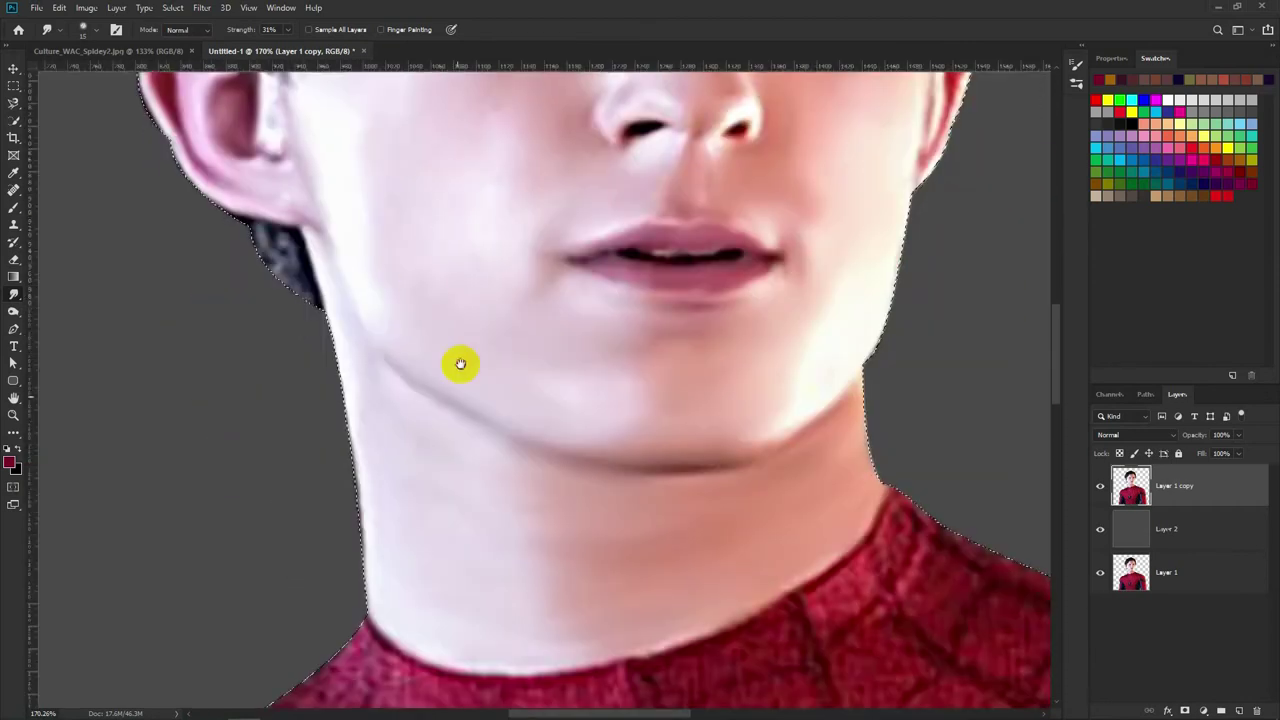
{"action": "scroll", "coordinate": [460, 364], "scroll_direction": "down", "scroll_amount": 5}
{"action": "scroll", "coordinate": [460, 364], "scroll_direction": "left", "scroll_amount": 1}
{"action": "left_click_drag", "start_coordinate": [474, 371], "coordinate": [390, 378]}
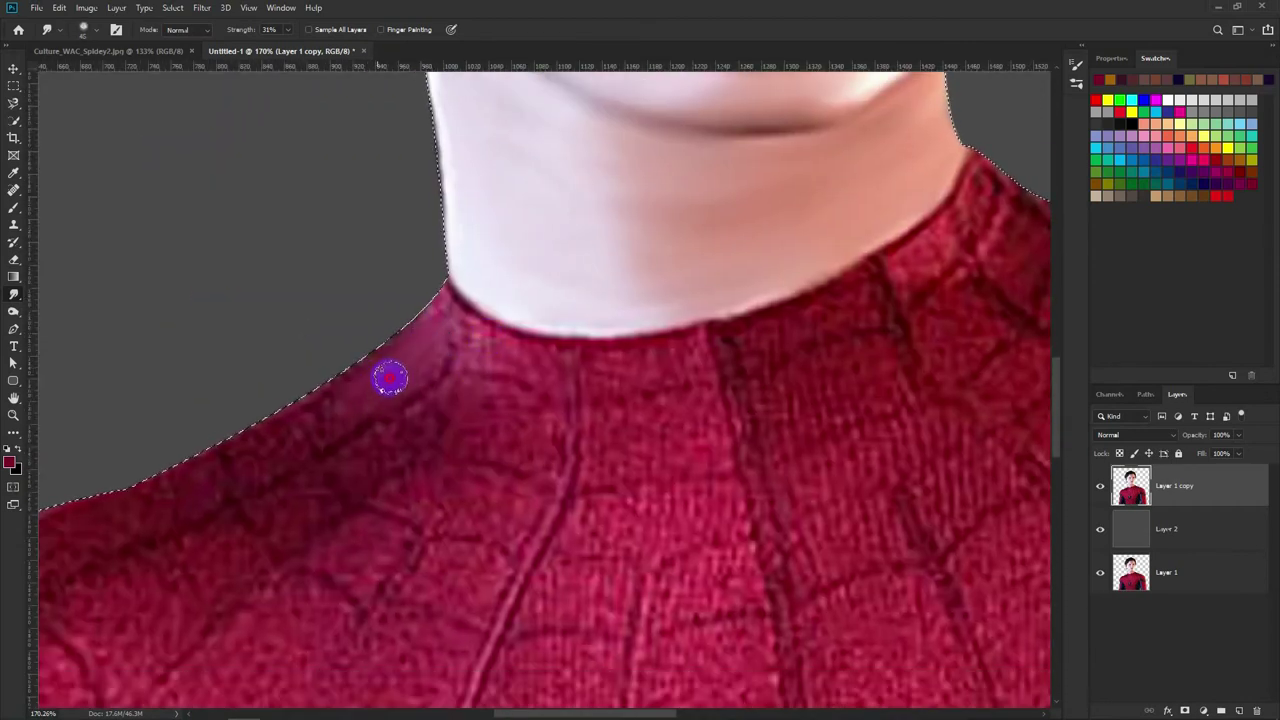
Step: Smooth the red band and fabric texture along the left shoulder edge
{"action": "scroll", "coordinate": [390, 378], "scroll_direction": "down", "scroll_amount": 2}
{"action": "scroll", "coordinate": [454, 386], "scroll_direction": "up", "scroll_amount": 1}
{"action": "scroll", "coordinate": [628, 268], "scroll_direction": "down", "scroll_amount": 1}
{"action": "mouse_move", "coordinate": [628, 268]}
{"action": "left_mouse_down"}
{"action": "mouse_move", "coordinate": [406, 366]}
{"action": "mouse_move", "coordinate": [551, 309]}
{"action": "mouse_move", "coordinate": [349, 429]}
{"action": "mouse_move", "coordinate": [366, 449]}
{"action": "mouse_move", "coordinate": [446, 380]}
{"action": "mouse_move", "coordinate": [310, 532]}
{"action": "mouse_move", "coordinate": [266, 623]}
{"action": "mouse_move", "coordinate": [546, 334]}
{"action": "mouse_move", "coordinate": [634, 326]}
{"action": "mouse_move", "coordinate": [729, 263]}
{"action": "mouse_move", "coordinate": [463, 423]}
{"action": "mouse_move", "coordinate": [560, 394]}
{"action": "mouse_move", "coordinate": [409, 463]}
{"action": "mouse_move", "coordinate": [371, 563]}
{"action": "mouse_move", "coordinate": [405, 478]}
{"action": "mouse_move", "coordinate": [451, 494]}
{"action": "mouse_move", "coordinate": [426, 626]}
{"action": "left_mouse_up"}
{"action": "mouse_move", "coordinate": [731, 266]}
{"action": "left_mouse_down"}
{"action": "mouse_move", "coordinate": [489, 409]}
{"action": "mouse_move", "coordinate": [412, 495]}
{"action": "mouse_move", "coordinate": [394, 494]}
{"action": "mouse_move", "coordinate": [426, 460]}
{"action": "left_mouse_up"}
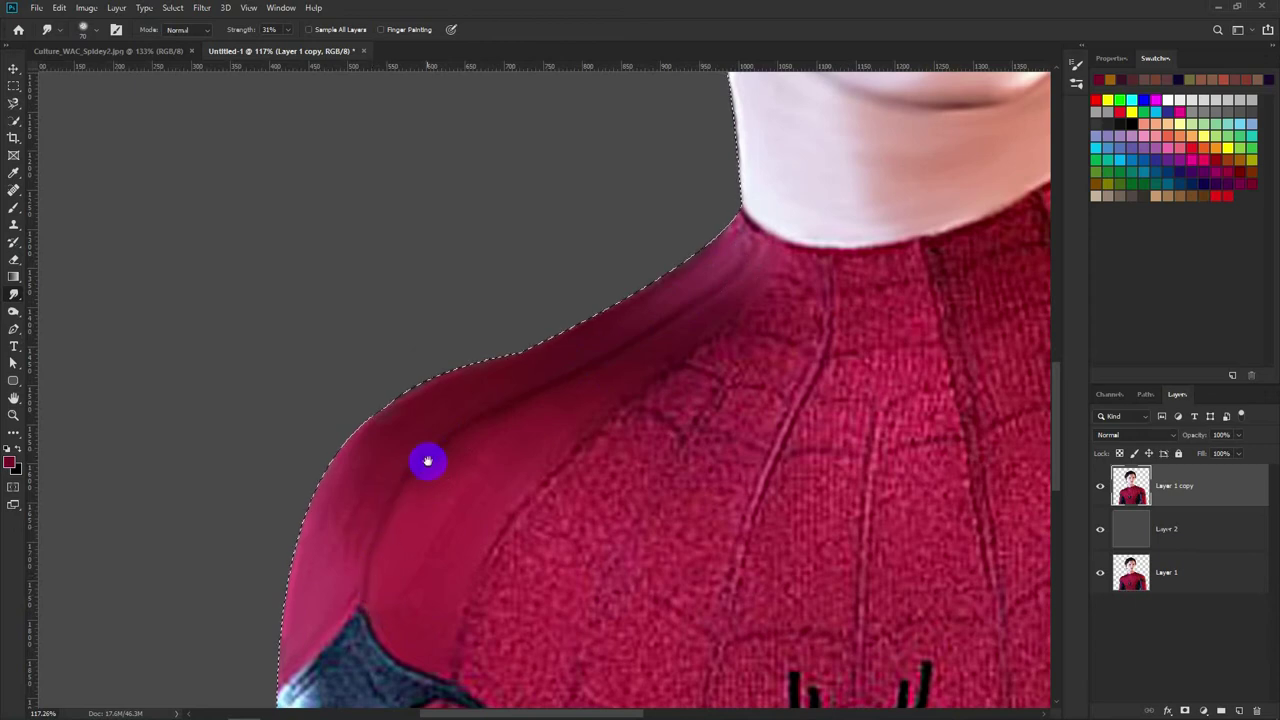
{"action": "scroll", "coordinate": [426, 460], "scroll_direction": "right", "scroll_amount": 3}
{"action": "left_click_drag", "start_coordinate": [623, 298], "coordinate": [511, 391]}
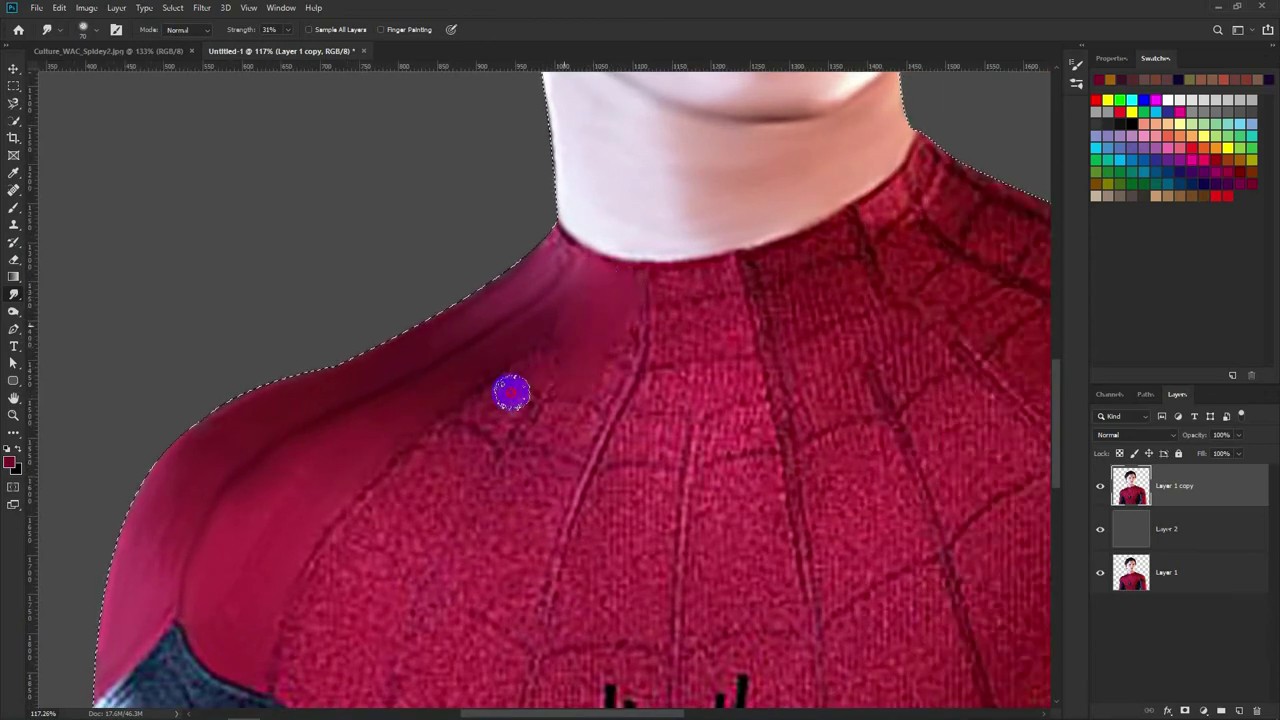
{"action": "scroll", "coordinate": [471, 497], "scroll_direction": "down", "scroll_amount": 3}
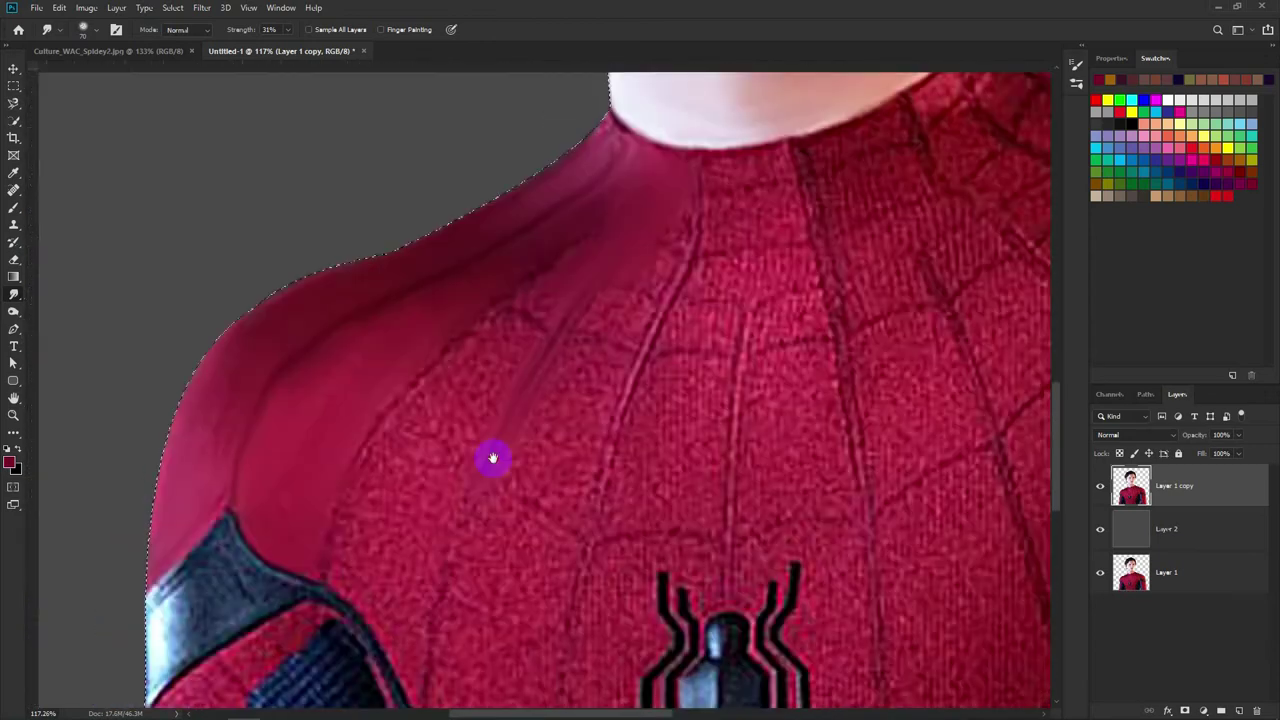
{"action": "scroll", "coordinate": [480, 478], "scroll_direction": "down", "scroll_amount": 2}
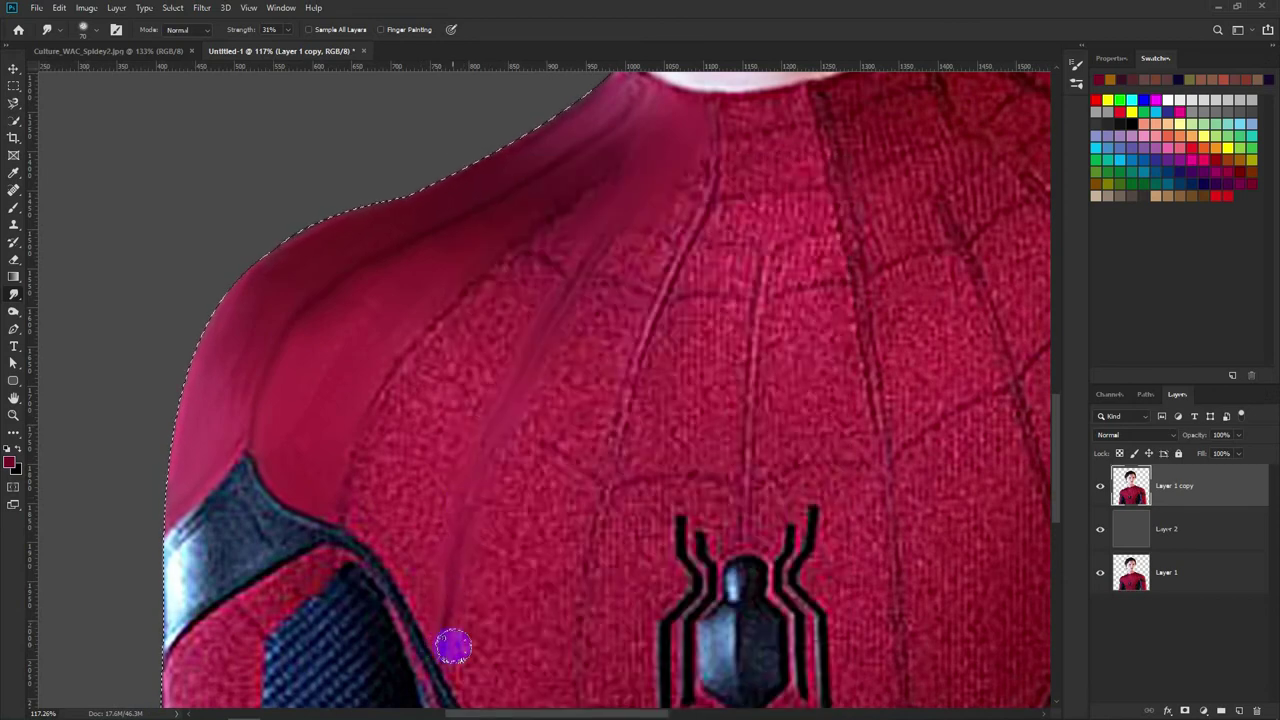
{"action": "scroll", "coordinate": [492, 457], "scroll_direction": "up", "scroll_amount": 2}
Step: Bring the upper shoulder and chest into view and raise smudge strength to 41%
{"action": "key", "text": "ctrl+r"}
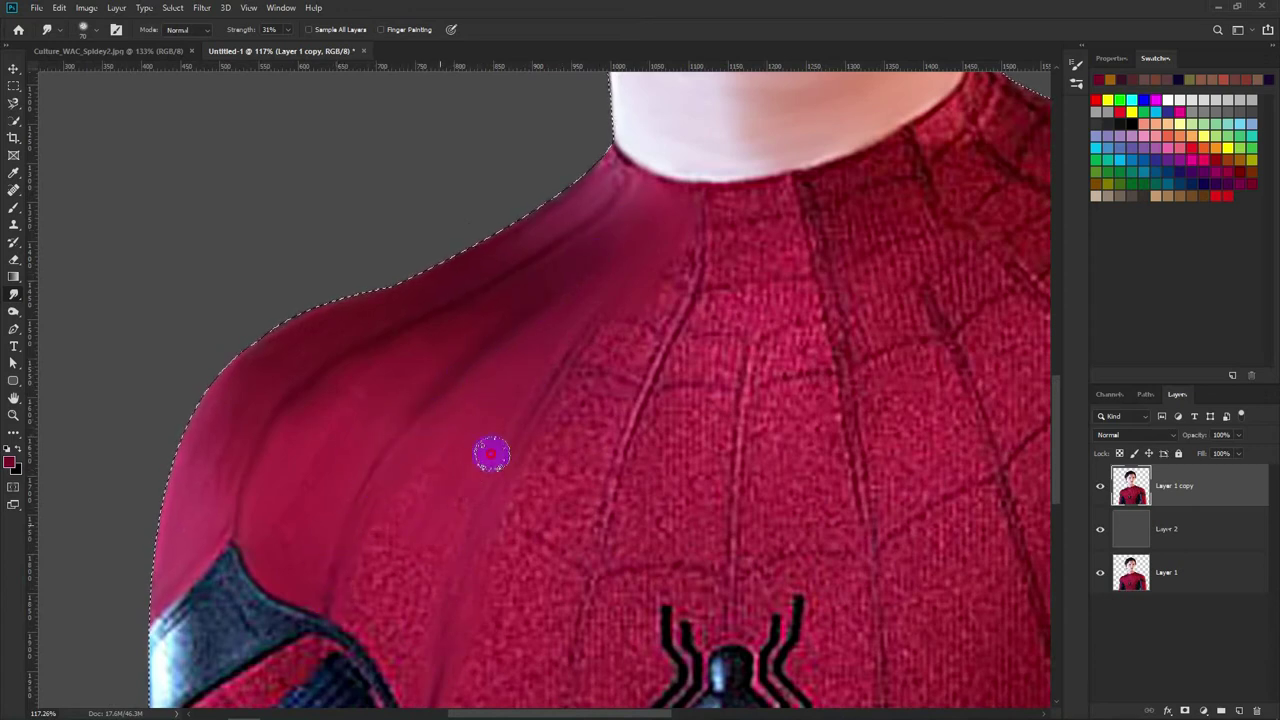
{"action": "left_click_drag", "start_coordinate": [386, 578], "coordinate": [426, 458]}
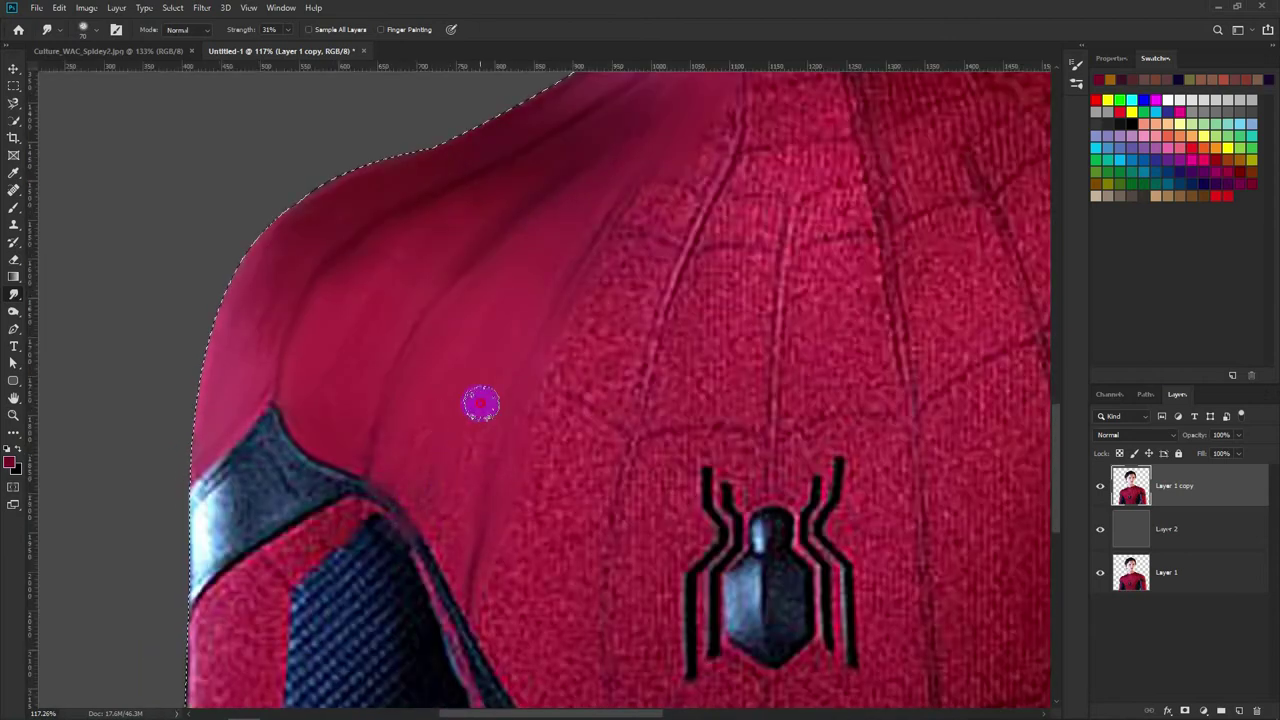
{"action": "scroll", "coordinate": [426, 482], "scroll_direction": "up", "scroll_amount": 2}
{"action": "scroll", "coordinate": [429, 480], "scroll_direction": "right", "scroll_amount": 2}
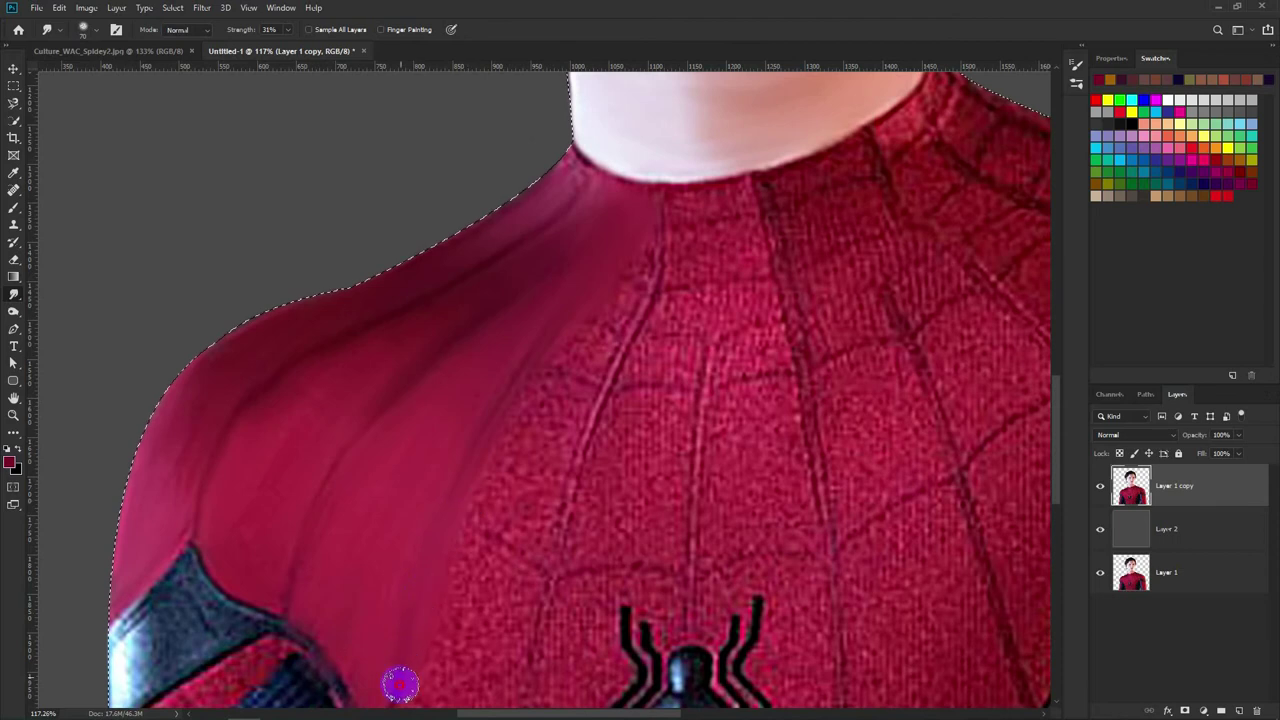
{"action": "left_click_drag", "start_coordinate": [243, 29], "coordinate": [253, 29]}
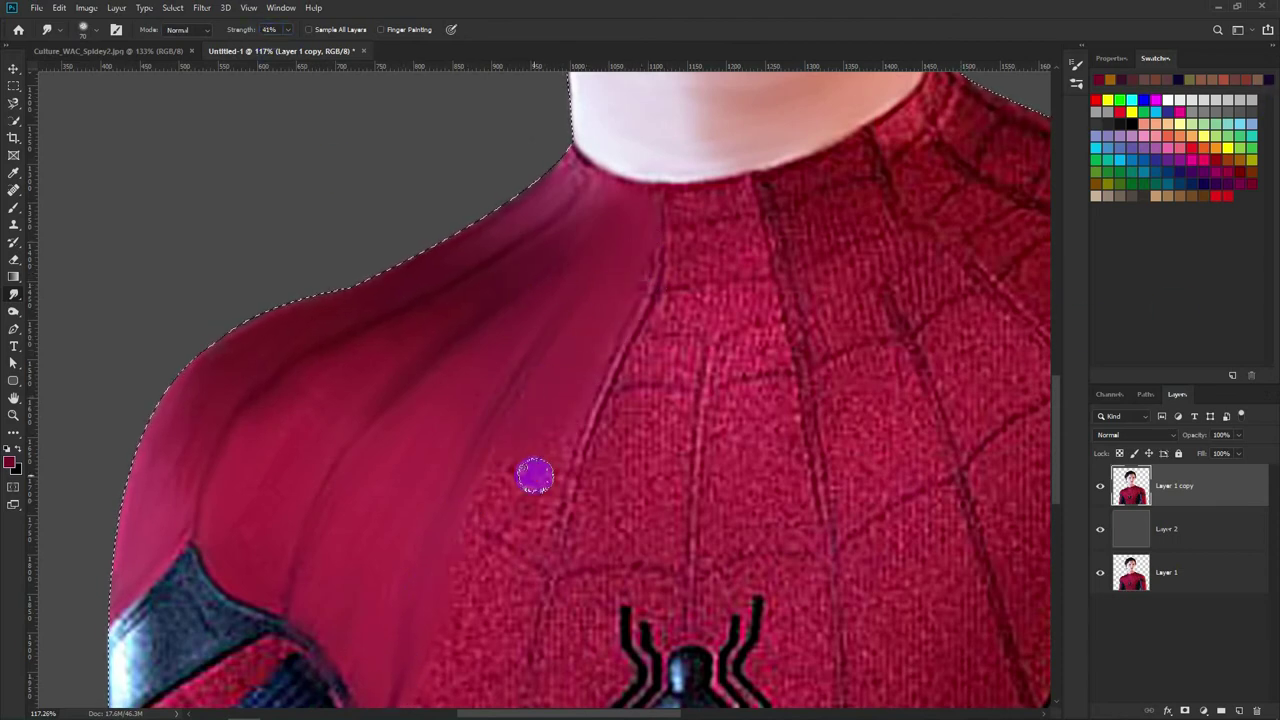
{"action": "scroll", "coordinate": [531, 471], "scroll_direction": "down", "scroll_amount": 2}
{"action": "scroll", "coordinate": [531, 471], "scroll_direction": "left", "scroll_amount": 2}
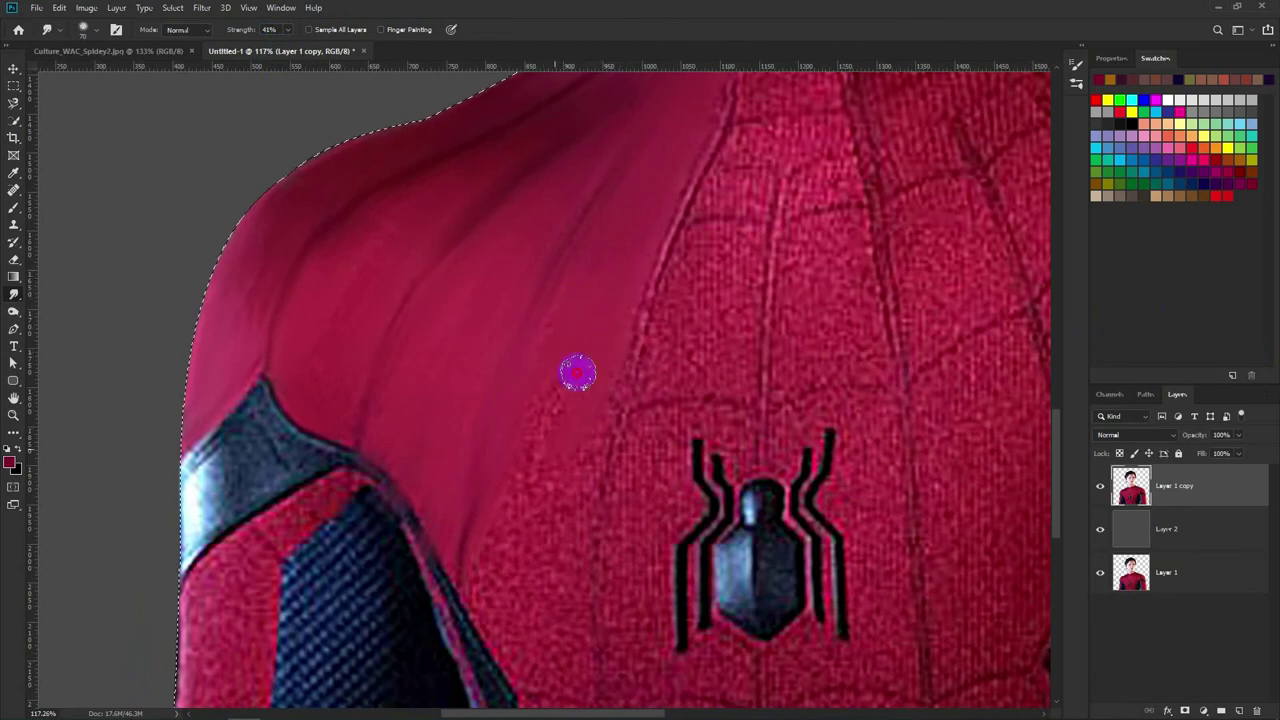
{"action": "scroll", "coordinate": [547, 422], "scroll_direction": "down", "scroll_amount": 3}
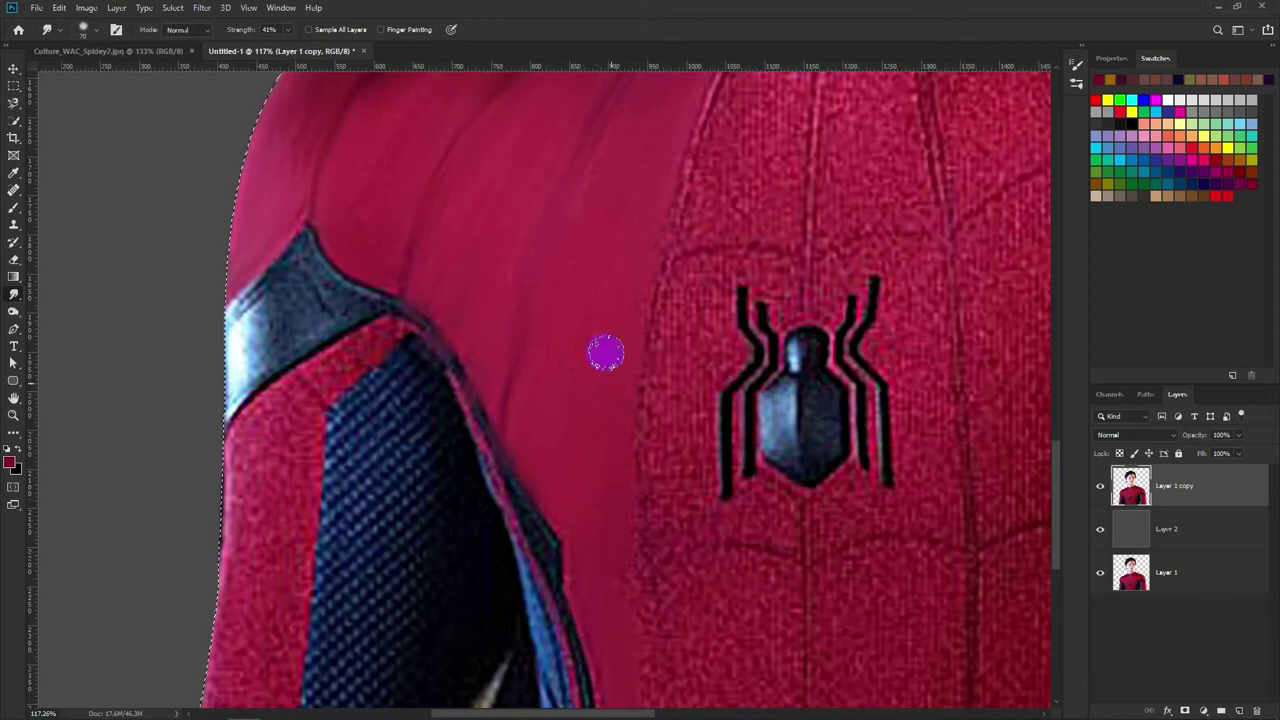
{"action": "scroll", "coordinate": [605, 353], "scroll_direction": "up", "scroll_amount": 5}
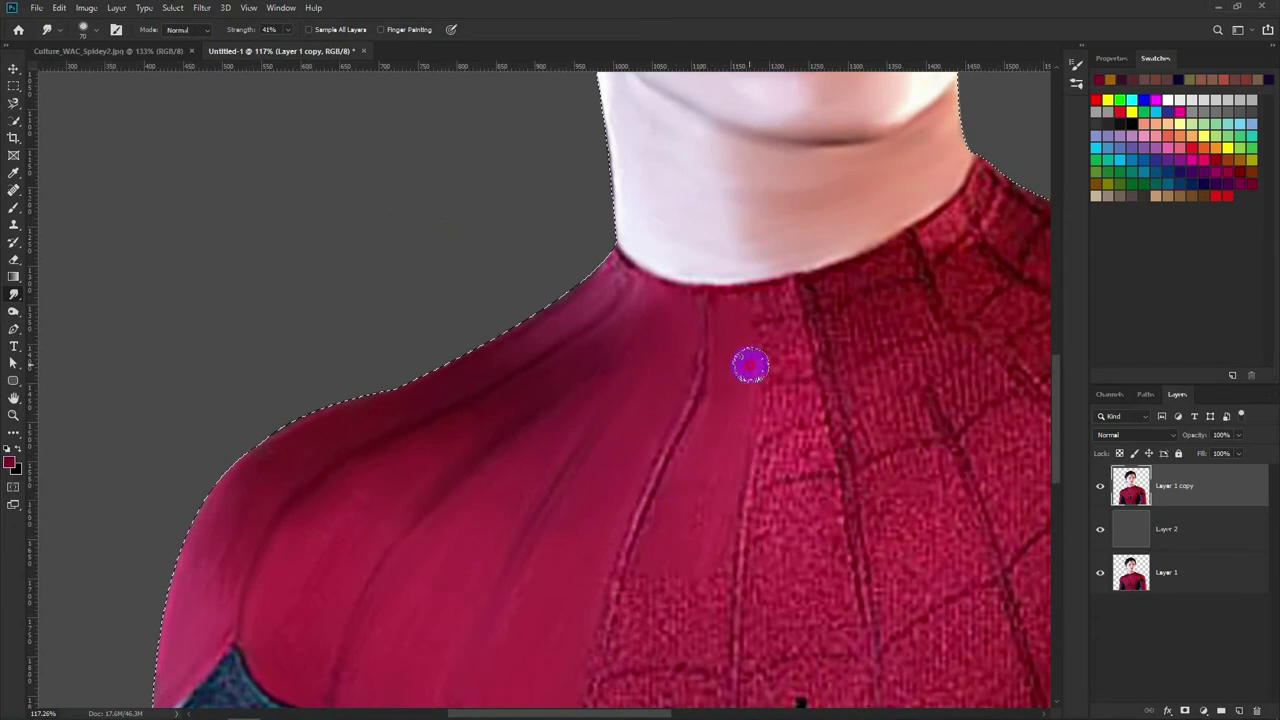
{"action": "scroll", "coordinate": [749, 340], "scroll_direction": "down", "scroll_amount": 4}
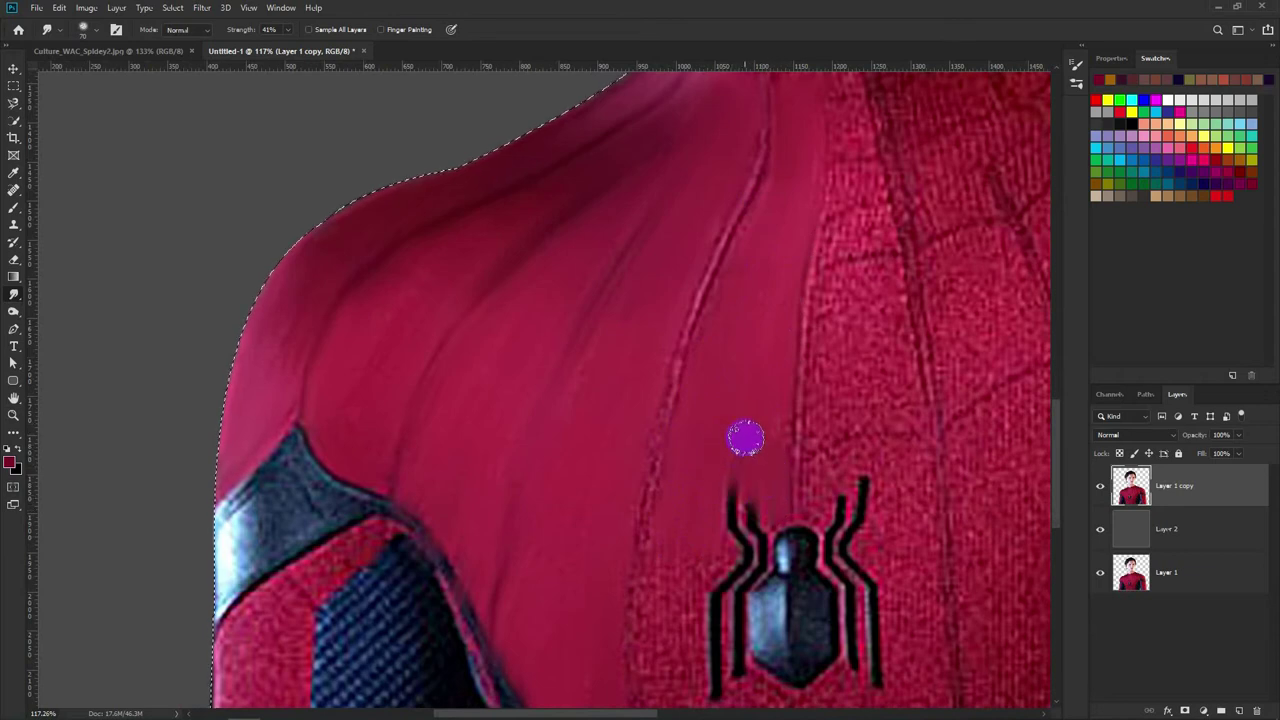
{"action": "scroll", "coordinate": [745, 438], "scroll_direction": "up", "scroll_amount": 2}
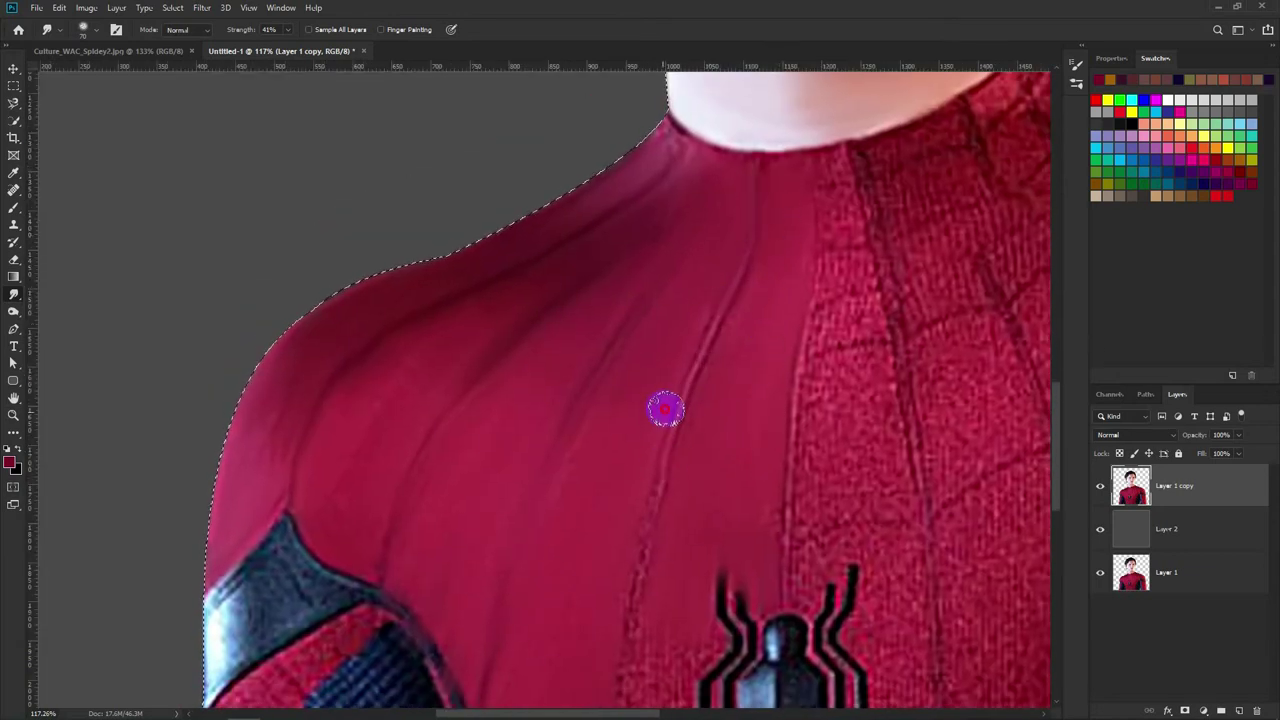
{"action": "scroll", "coordinate": [749, 281], "scroll_direction": "down", "scroll_amount": 4}
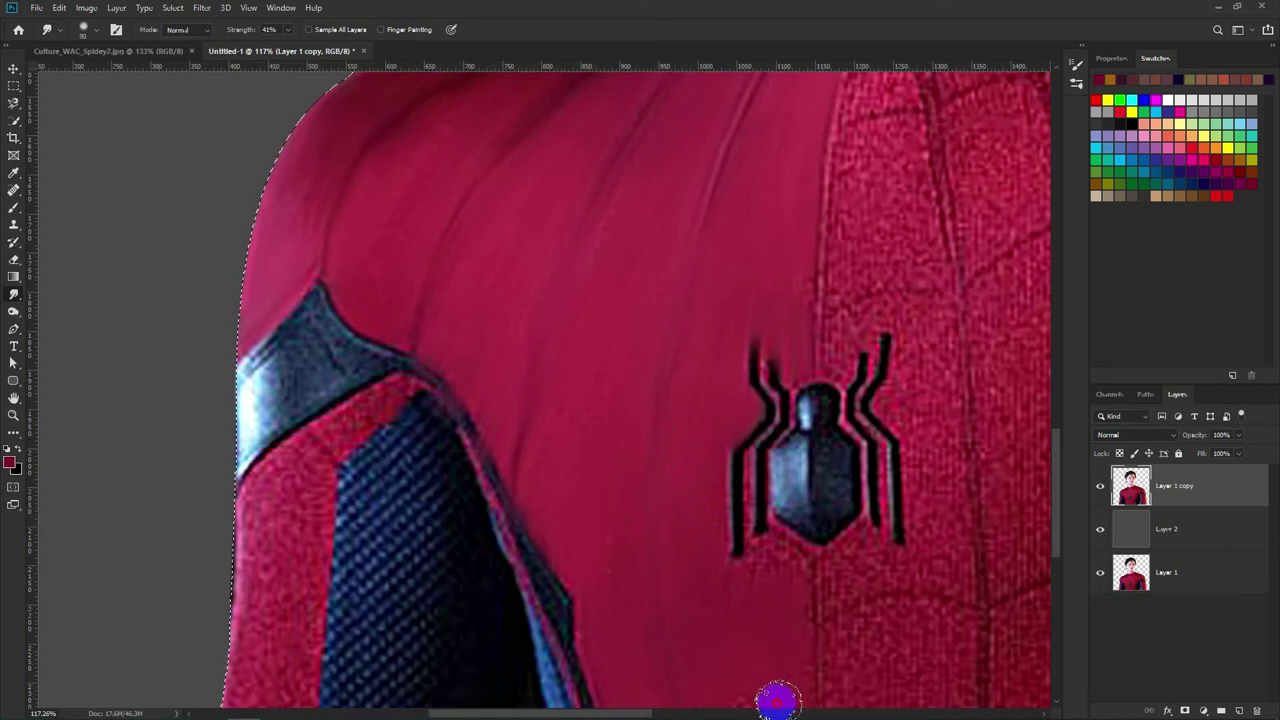
Step: Smooth the noisy lower suit texture and extend the smooth red toward the textured panel
{"action": "scroll", "coordinate": [650, 640], "scroll_direction": "down", "scroll_amount": 5}
{"action": "mouse_move", "coordinate": [623, 568]}
{"action": "left_mouse_down"}
{"action": "mouse_move", "coordinate": [680, 586]}
{"action": "mouse_move", "coordinate": [729, 557]}
{"action": "mouse_move", "coordinate": [714, 537]}
{"action": "mouse_move", "coordinate": [644, 592]}
{"action": "left_mouse_up"}
{"action": "scroll", "coordinate": [644, 591], "scroll_direction": "up", "scroll_amount": 2}
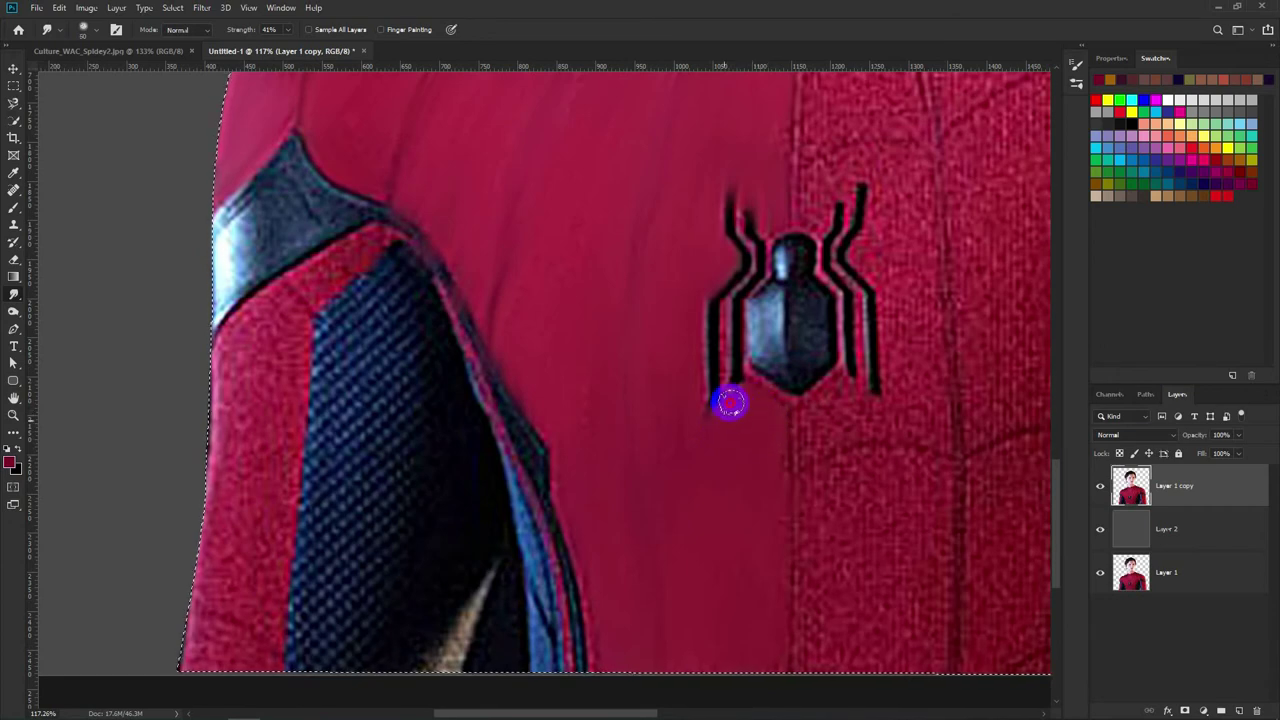
{"action": "scroll", "coordinate": [769, 479], "scroll_direction": "up", "scroll_amount": 1}
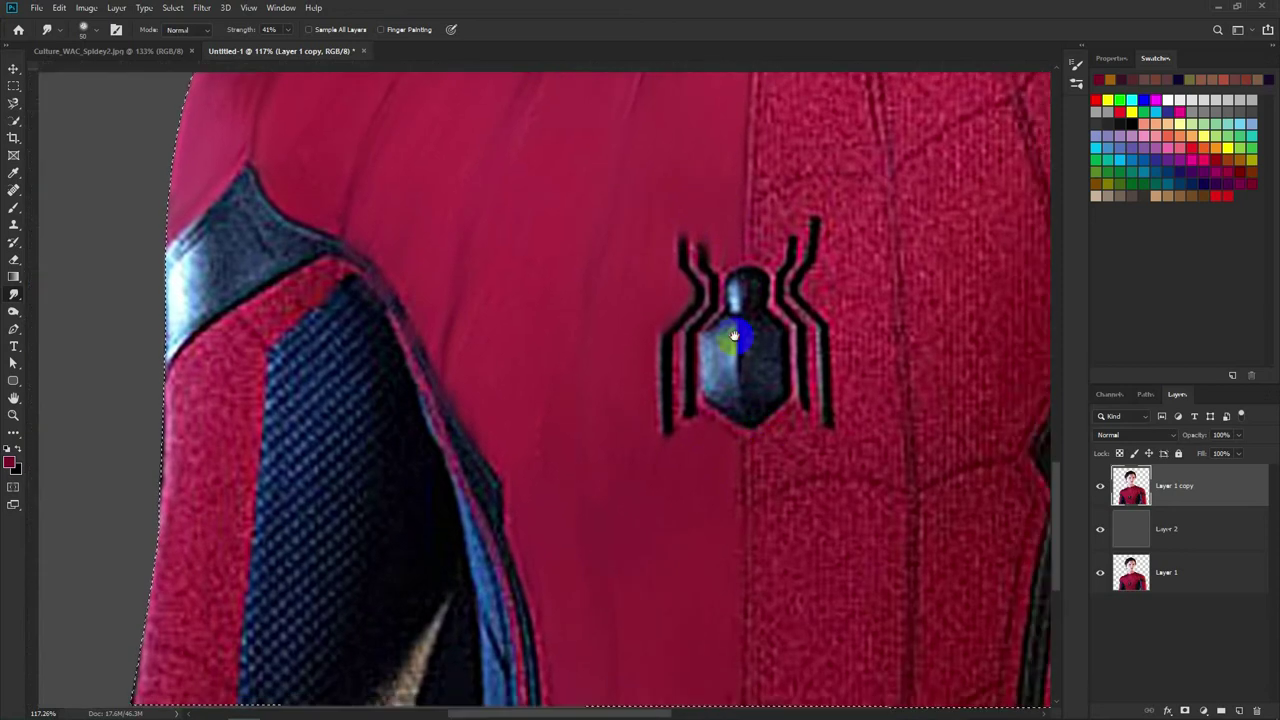
{"action": "scroll", "coordinate": [700, 320], "scroll_direction": "right", "scroll_amount": 3}
{"action": "scroll", "coordinate": [640, 380], "scroll_direction": "up", "scroll_amount": 7}
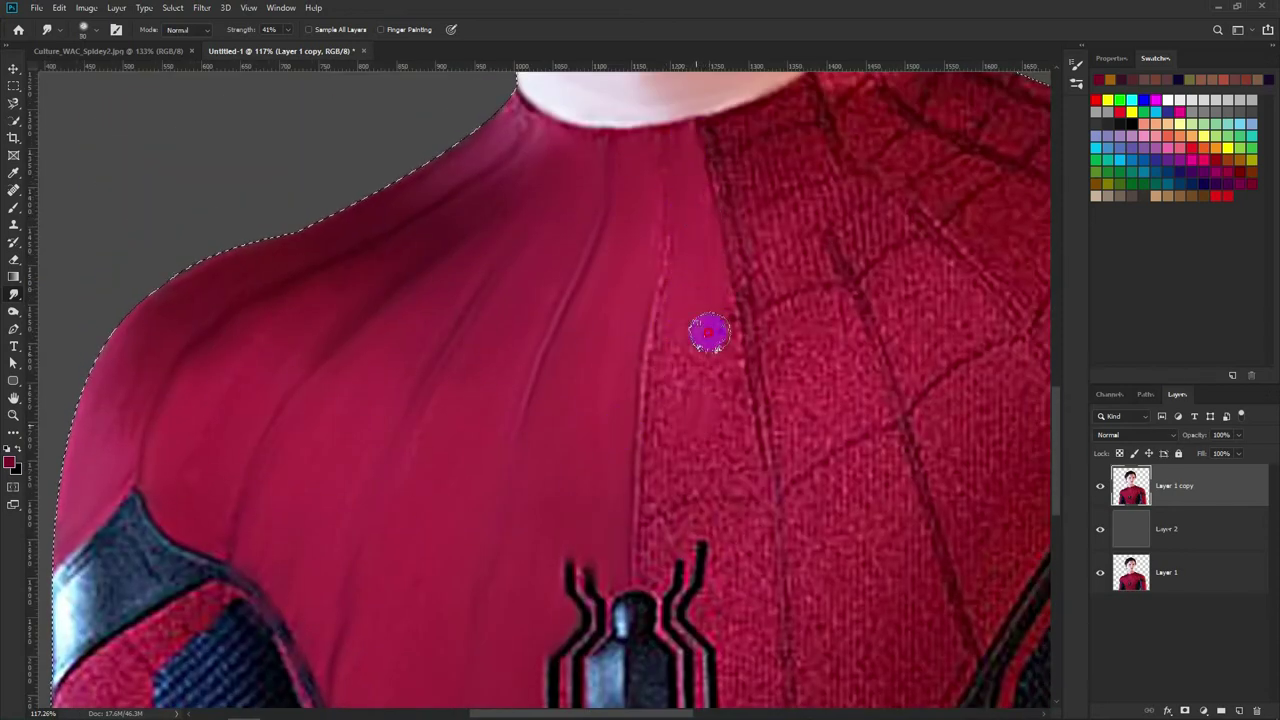
{"action": "left_click_drag", "start_coordinate": [672, 469], "coordinate": [718, 344]}
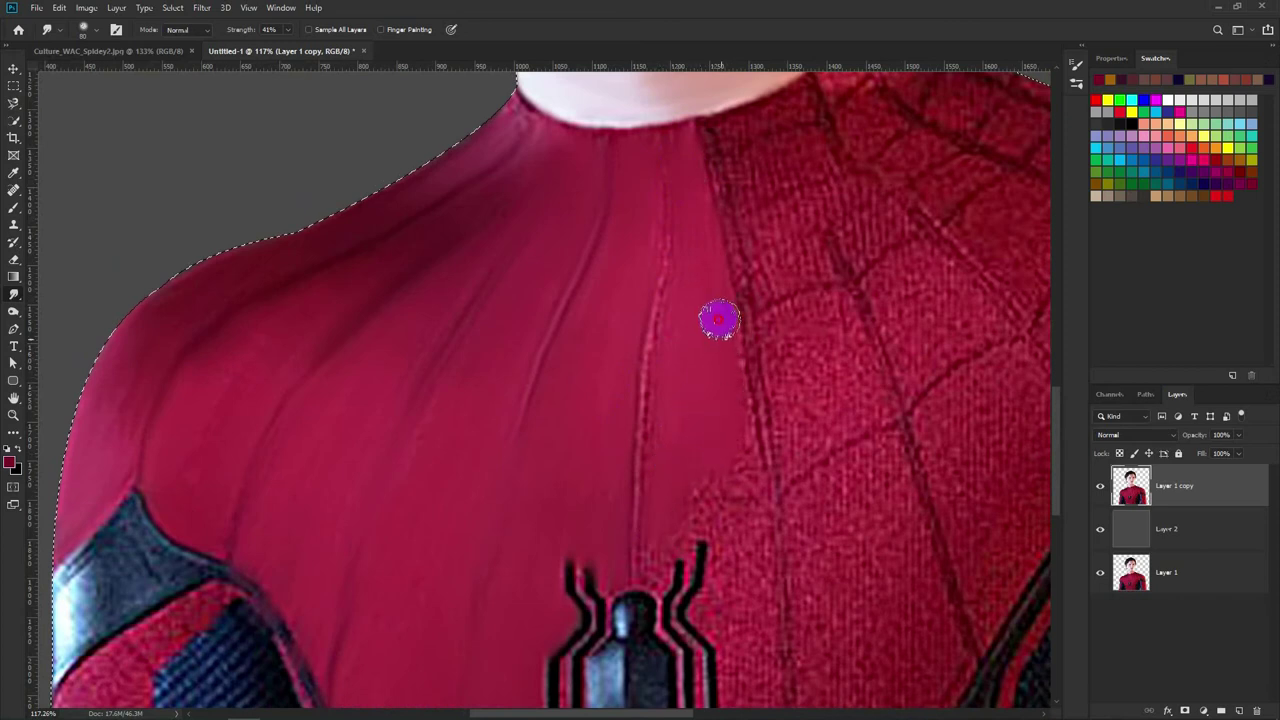
Step: Smear the textured seam below the spider emblem smooth
{"action": "scroll", "coordinate": [694, 454], "scroll_direction": "down", "scroll_amount": 5}
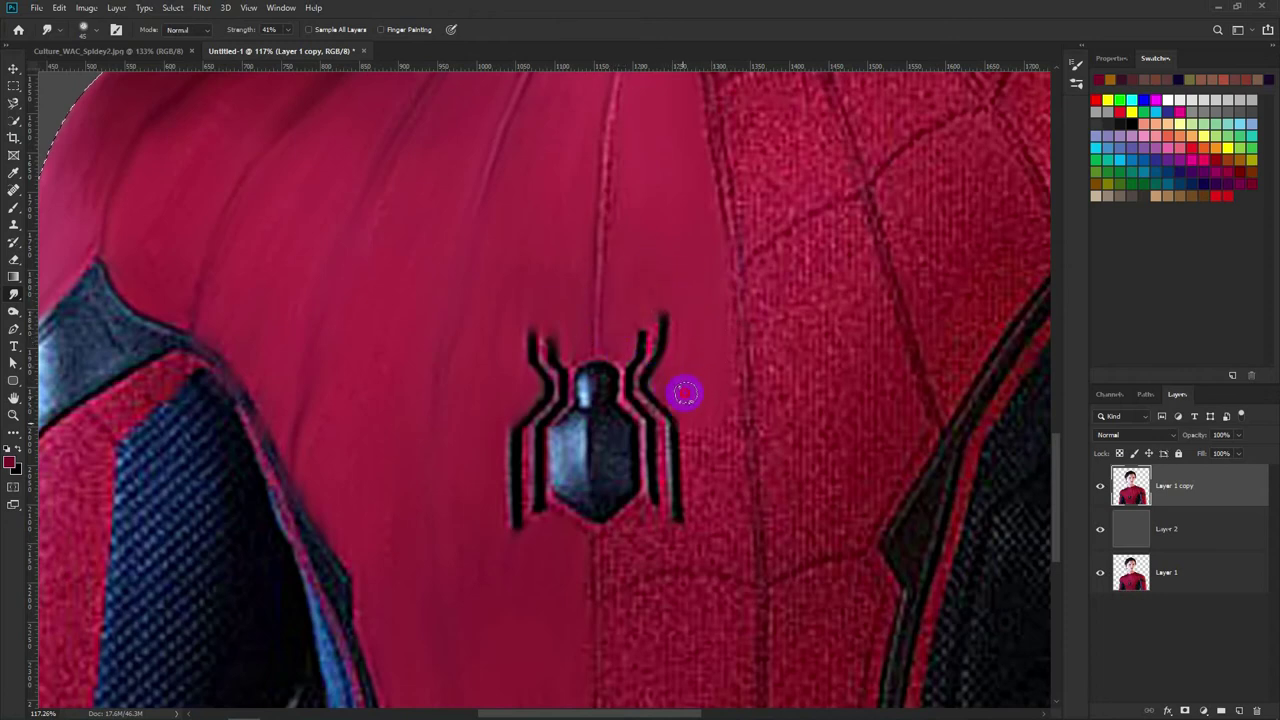
{"action": "scroll", "coordinate": [690, 410], "scroll_direction": "down", "scroll_amount": 1}
{"action": "scroll", "coordinate": [690, 410], "scroll_direction": "right", "scroll_amount": 1}
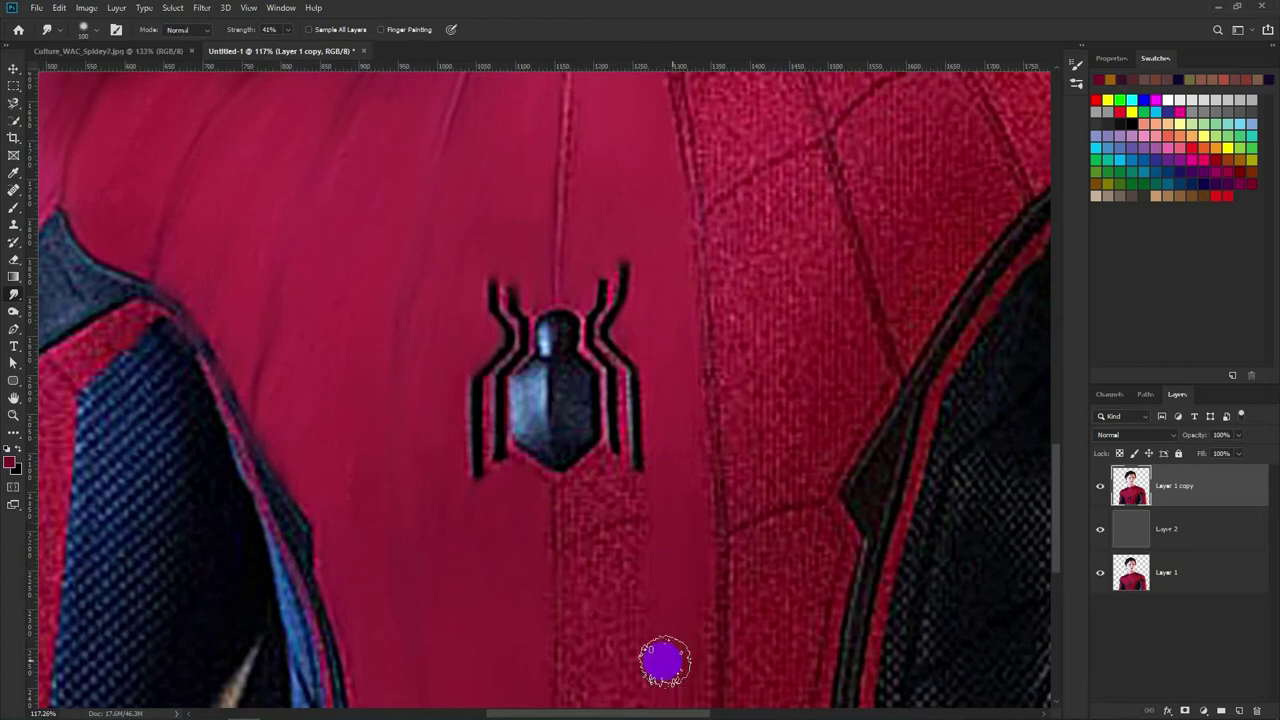
{"action": "mouse_move", "coordinate": [634, 549]}
{"action": "left_mouse_down"}
{"action": "mouse_move", "coordinate": [600, 509]}
{"action": "mouse_move", "coordinate": [594, 686]}
{"action": "mouse_move", "coordinate": [606, 700]}
{"action": "left_mouse_up"}
{"action": "scroll", "coordinate": [609, 557], "scroll_direction": "down", "scroll_amount": 1}
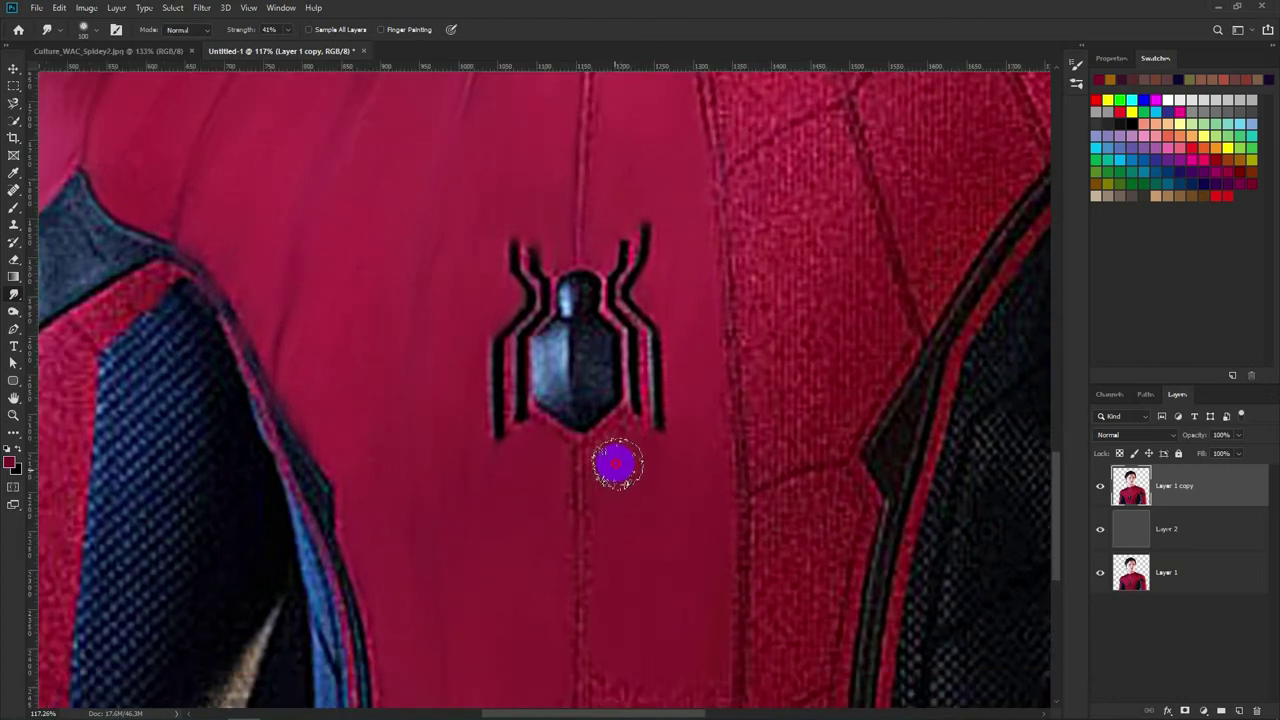
{"action": "scroll", "coordinate": [614, 463], "scroll_direction": "down", "scroll_amount": 3}
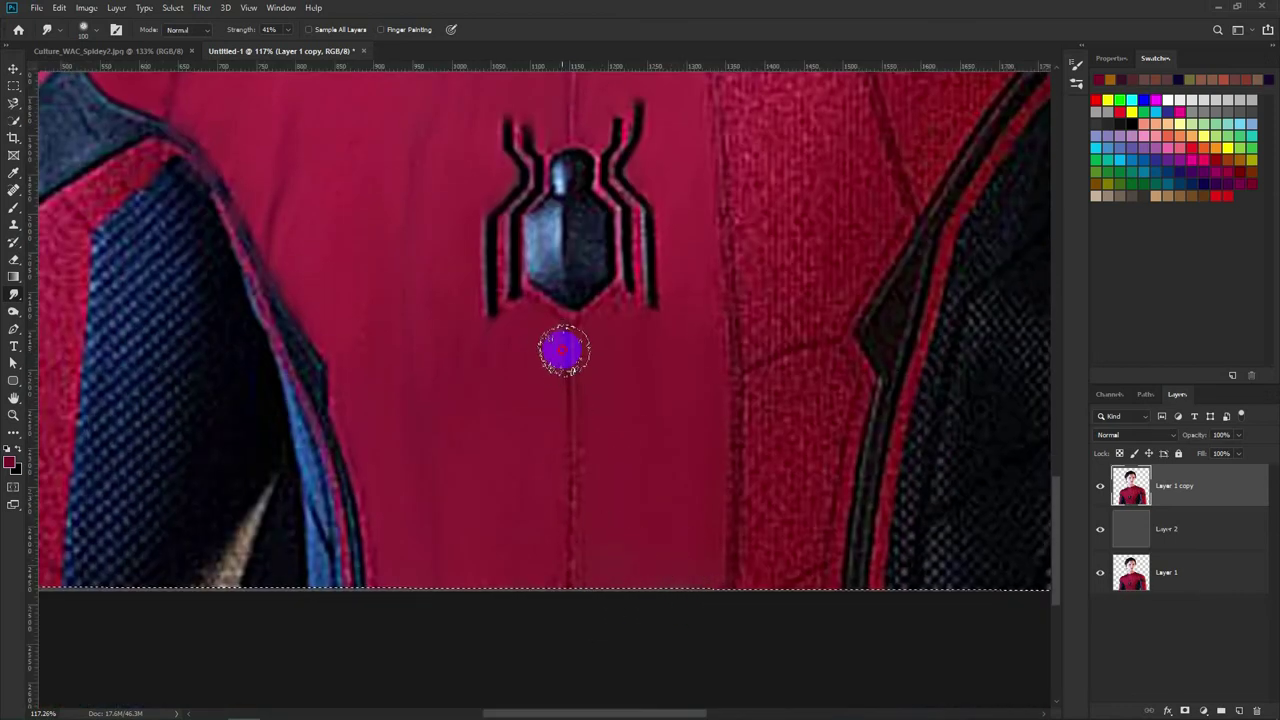
{"action": "scroll", "coordinate": [585, 540], "scroll_direction": "up", "scroll_amount": 3}
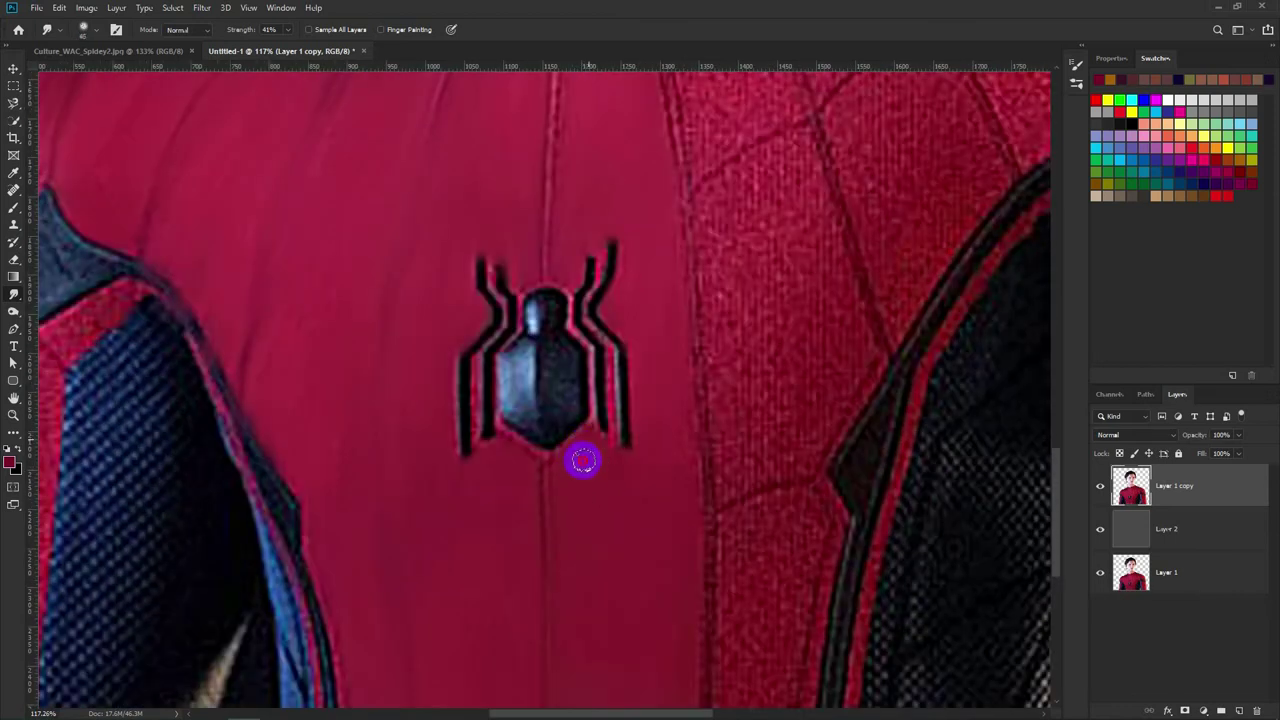
{"action": "scroll", "coordinate": [583, 460], "scroll_direction": "up", "scroll_amount": 8}
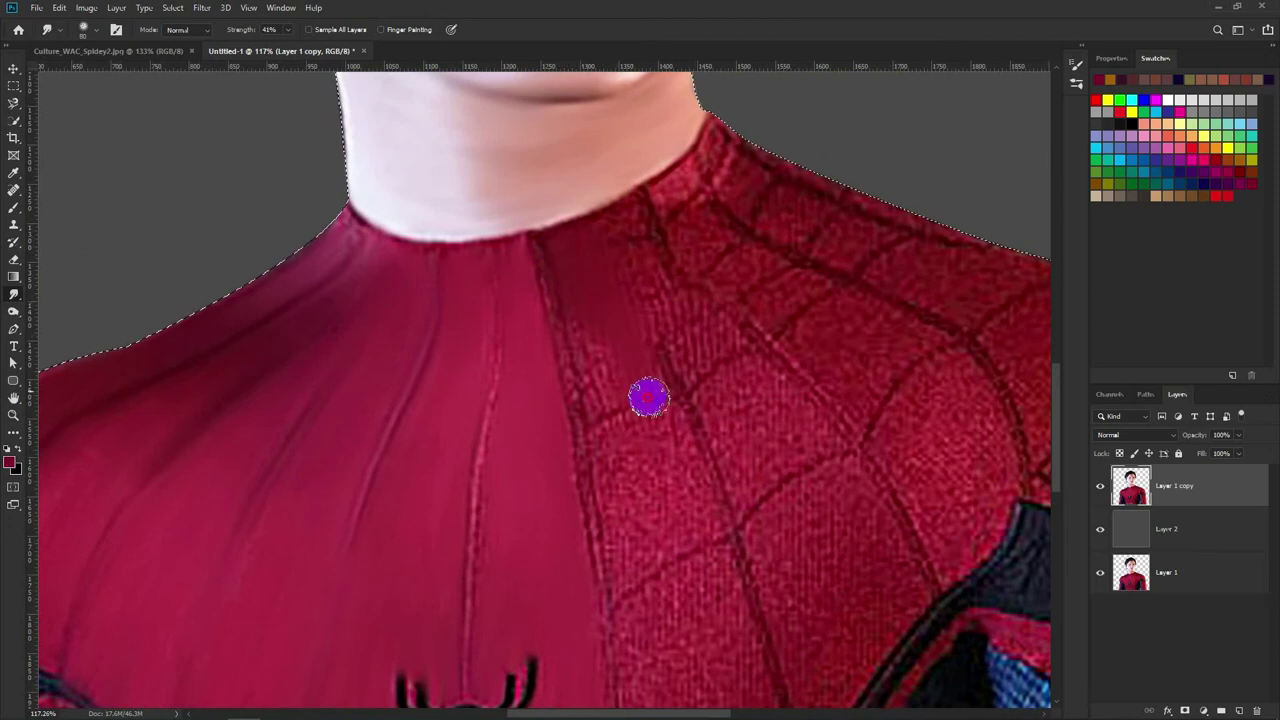
Step: Smooth the fabric texture along the centre seam, including its upper part
{"action": "scroll", "coordinate": [603, 383], "scroll_direction": "down", "scroll_amount": 2}
{"action": "mouse_move", "coordinate": [591, 351]}
{"action": "left_mouse_down"}
{"action": "mouse_move", "coordinate": [600, 257]}
{"action": "mouse_move", "coordinate": [674, 457]}
{"action": "mouse_move", "coordinate": [634, 486]}
{"action": "mouse_move", "coordinate": [588, 458]}
{"action": "mouse_move", "coordinate": [585, 670]}
{"action": "left_mouse_up"}
{"action": "scroll", "coordinate": [606, 458], "scroll_direction": "down", "scroll_amount": 4}
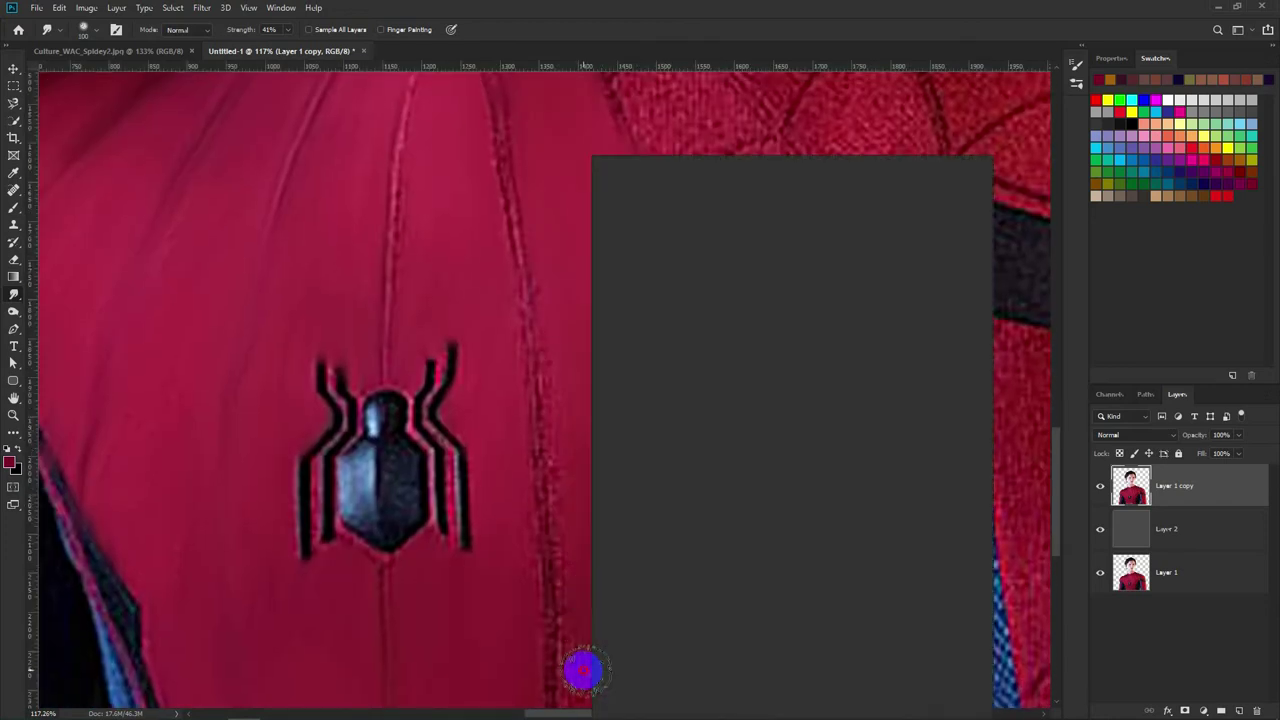
{"action": "scroll", "coordinate": [606, 449], "scroll_direction": "down", "scroll_amount": 1}
{"action": "scroll", "coordinate": [620, 440], "scroll_direction": "down", "scroll_amount": 2}
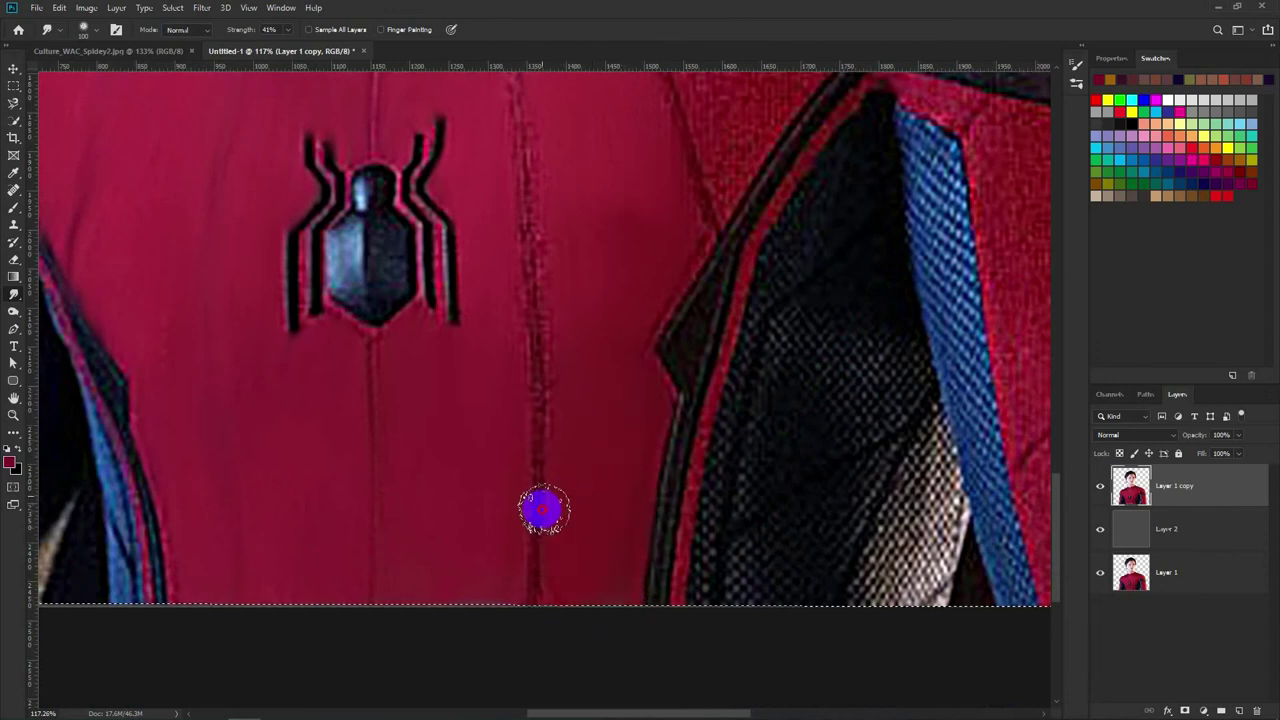
{"action": "scroll", "coordinate": [532, 280], "scroll_direction": "up", "scroll_amount": 3}
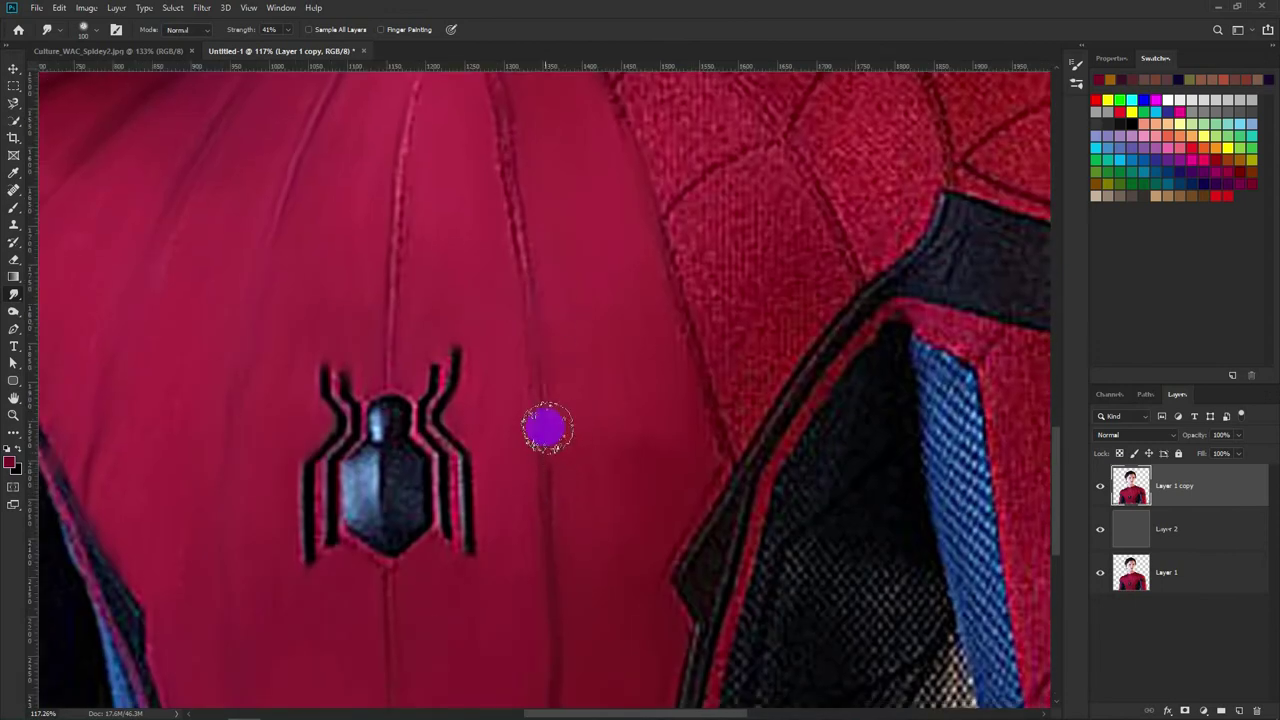
{"action": "scroll", "coordinate": [516, 220], "scroll_direction": "up", "scroll_amount": 3}
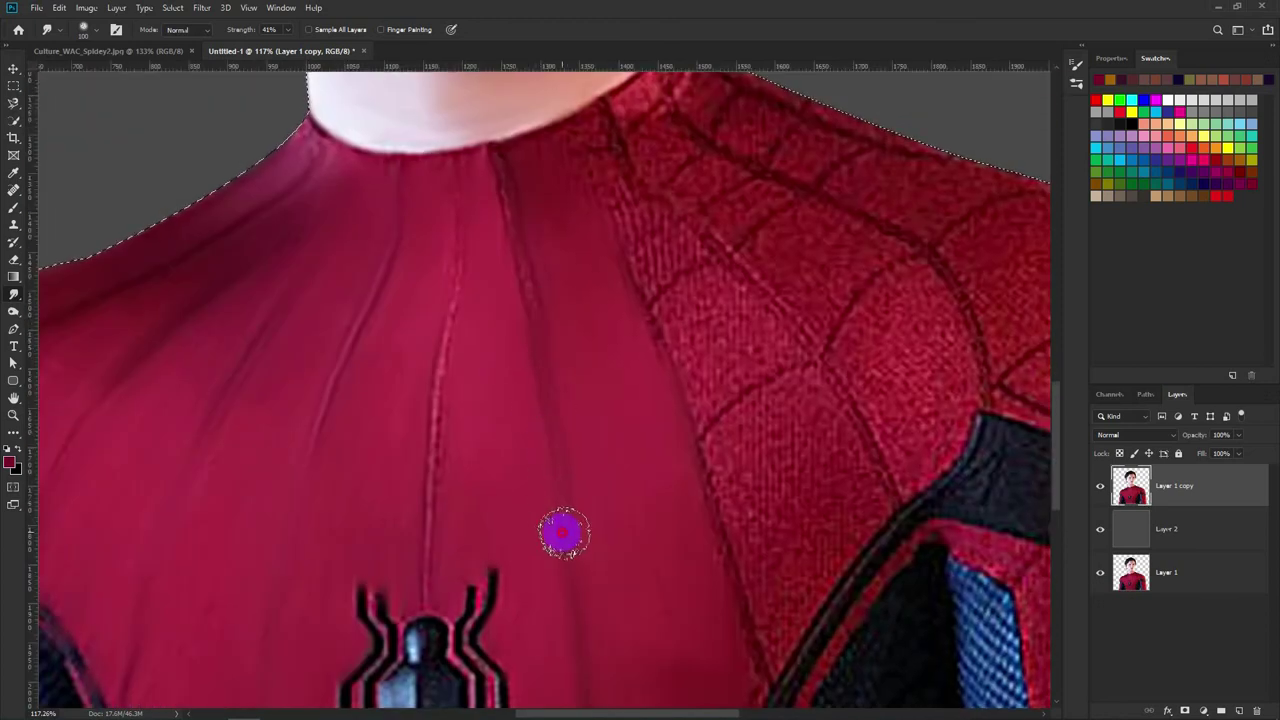
{"action": "left_click_drag", "start_coordinate": [451, 183], "coordinate": [437, 453]}
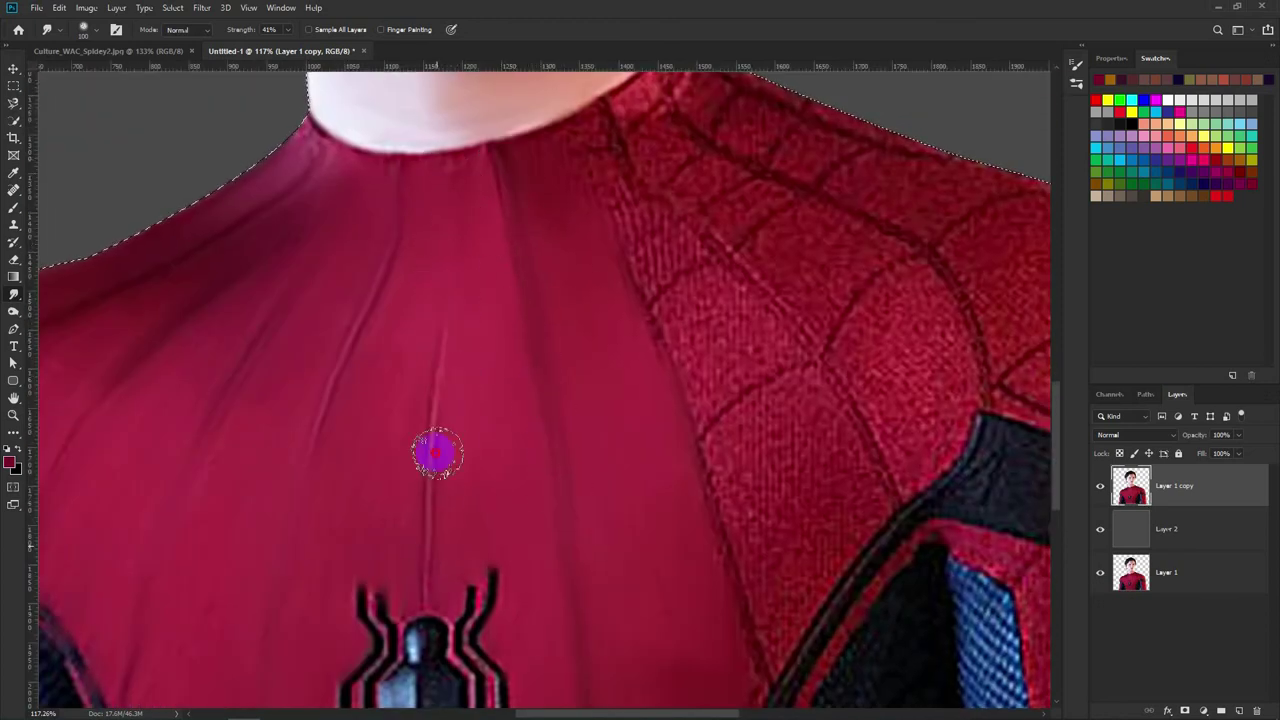
Step: Blend the textured shoulder area and the collar's diagonal seam into the smooth panel
{"action": "scroll", "coordinate": [574, 331], "scroll_direction": "up", "scroll_amount": 2}
{"action": "mouse_move", "coordinate": [632, 370]}
{"action": "left_mouse_down"}
{"action": "mouse_move", "coordinate": [623, 363]}
{"action": "mouse_move", "coordinate": [660, 446]}
{"action": "mouse_move", "coordinate": [731, 489]}
{"action": "mouse_move", "coordinate": [767, 531]}
{"action": "left_mouse_up"}
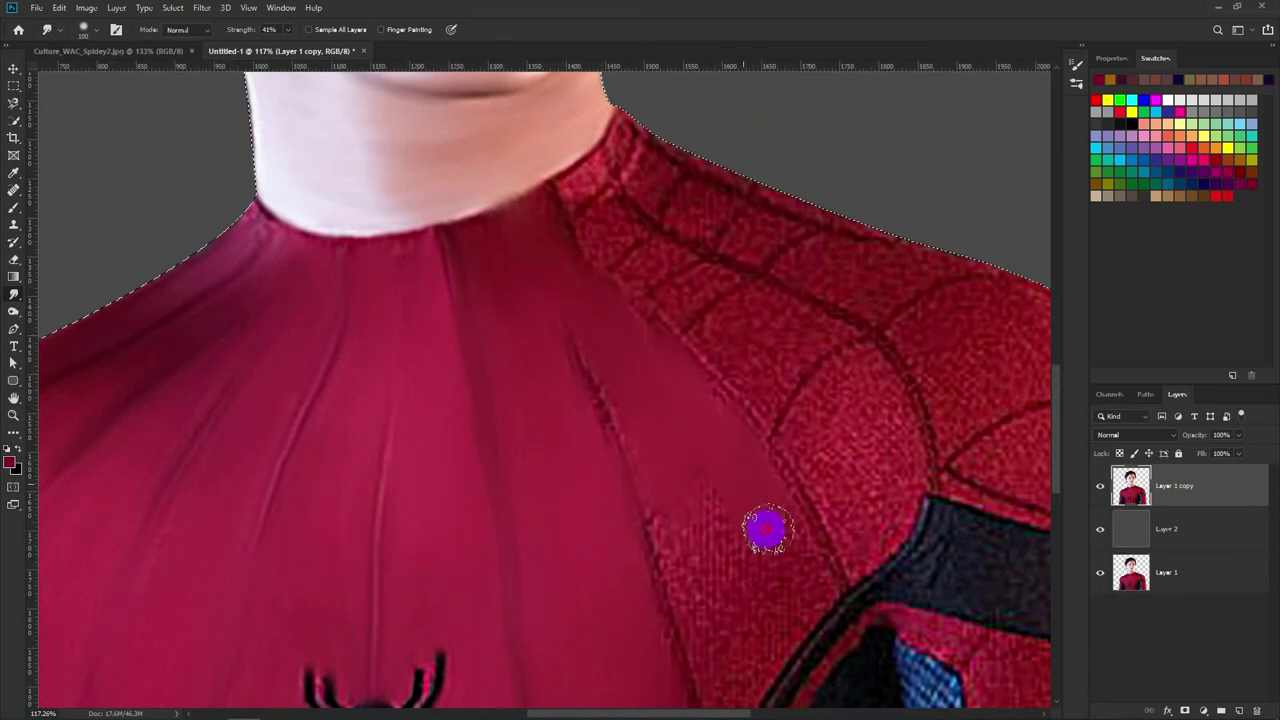
{"action": "mouse_move", "coordinate": [620, 466]}
{"action": "left_mouse_down"}
{"action": "mouse_move", "coordinate": [581, 376]}
{"action": "mouse_move", "coordinate": [674, 437]}
{"action": "mouse_move", "coordinate": [625, 537]}
{"action": "left_mouse_up"}
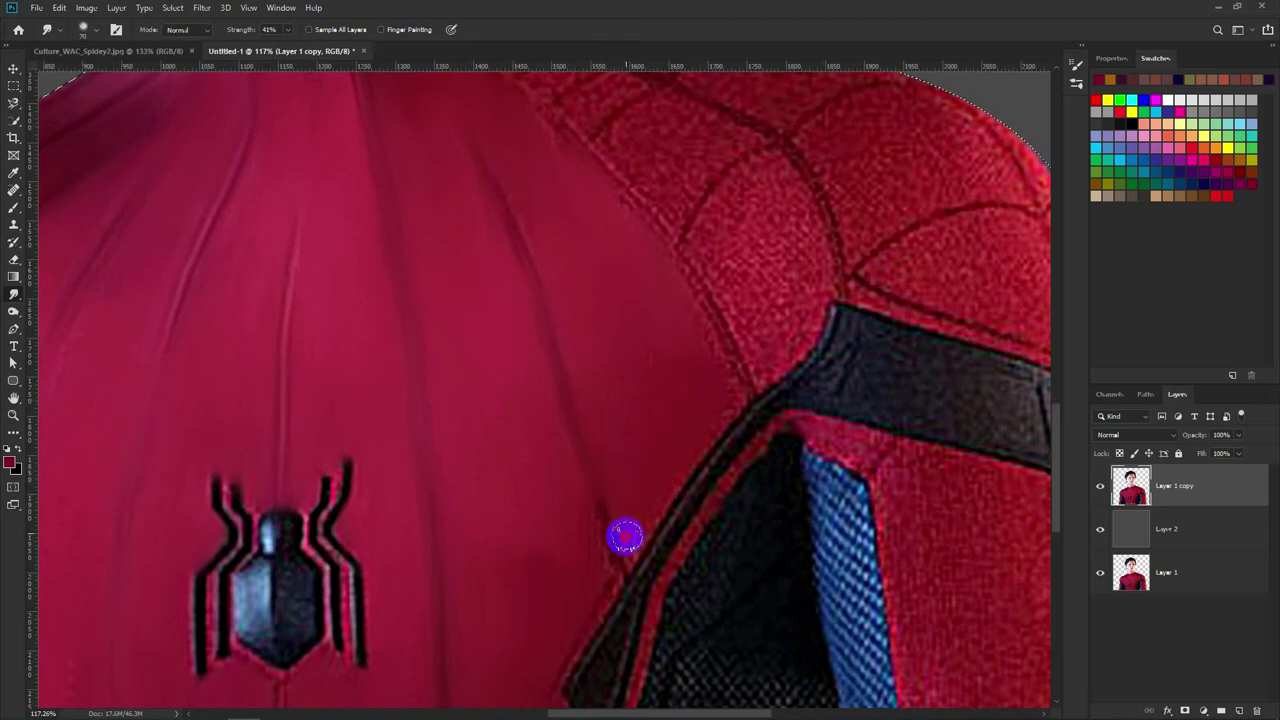
{"action": "left_click_drag", "start_coordinate": [549, 249], "coordinate": [553, 334]}
{"action": "key", "text": "ctrl+r"}
{"action": "mouse_move", "coordinate": [563, 254]}
{"action": "left_mouse_down"}
{"action": "mouse_move", "coordinate": [674, 317]}
{"action": "mouse_move", "coordinate": [626, 300]}
{"action": "mouse_move", "coordinate": [676, 355]}
{"action": "mouse_move", "coordinate": [743, 357]}
{"action": "left_mouse_up"}
{"action": "left_click_drag", "start_coordinate": [675, 293], "coordinate": [828, 408]}
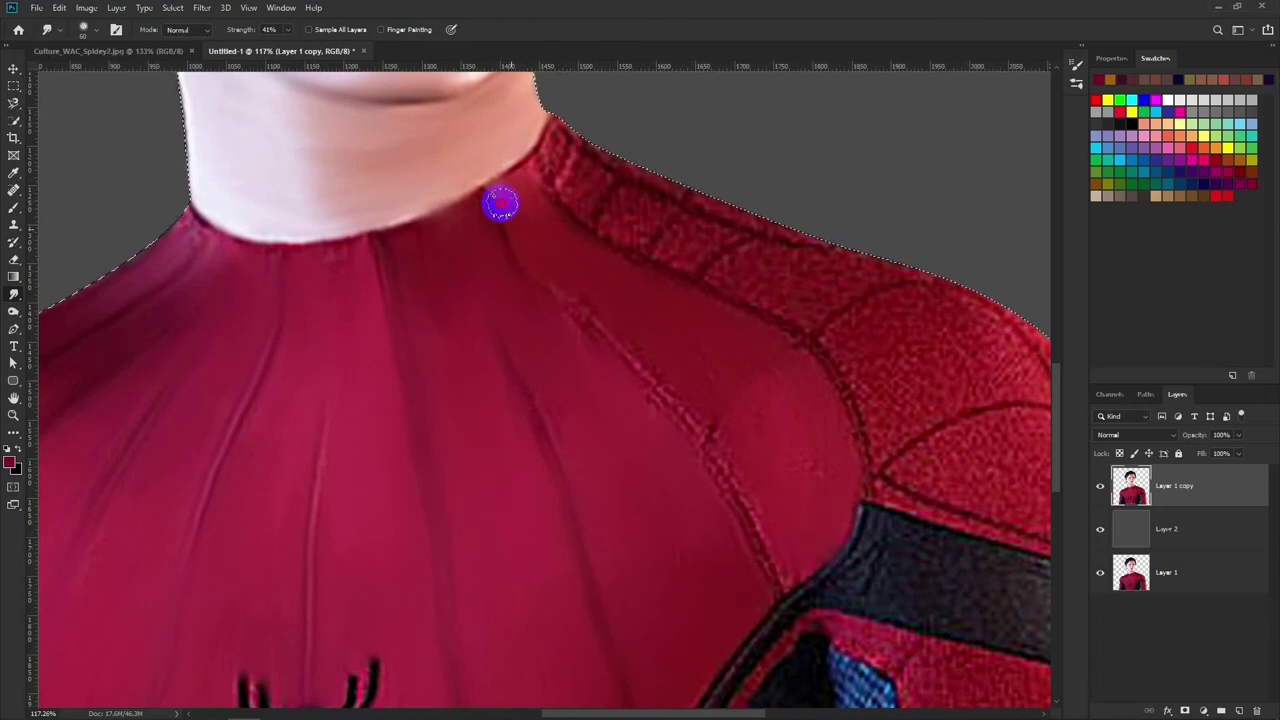
{"action": "left_click_drag", "start_coordinate": [546, 294], "coordinate": [720, 459]}
{"action": "left_click_drag", "start_coordinate": [671, 378], "coordinate": [757, 557]}
Step: Smudge the shoulder seam texture along its length and remove the dark seam line
{"action": "scroll", "coordinate": [654, 277], "scroll_direction": "up", "scroll_amount": 2}
{"action": "scroll", "coordinate": [654, 277], "scroll_direction": "left", "scroll_amount": 1}
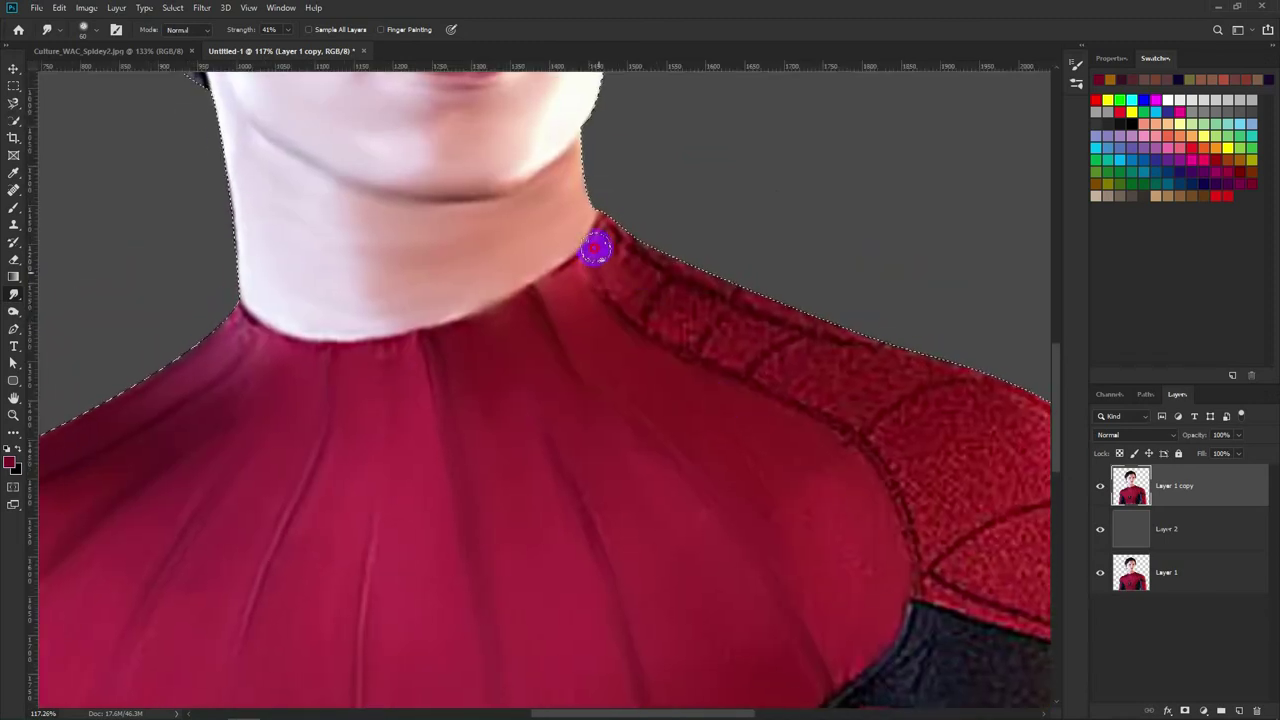
{"action": "mouse_move", "coordinate": [717, 348]}
{"action": "left_mouse_down"}
{"action": "mouse_move", "coordinate": [686, 289]}
{"action": "mouse_move", "coordinate": [857, 371]}
{"action": "mouse_move", "coordinate": [806, 380]}
{"action": "mouse_move", "coordinate": [908, 416]}
{"action": "left_mouse_up"}
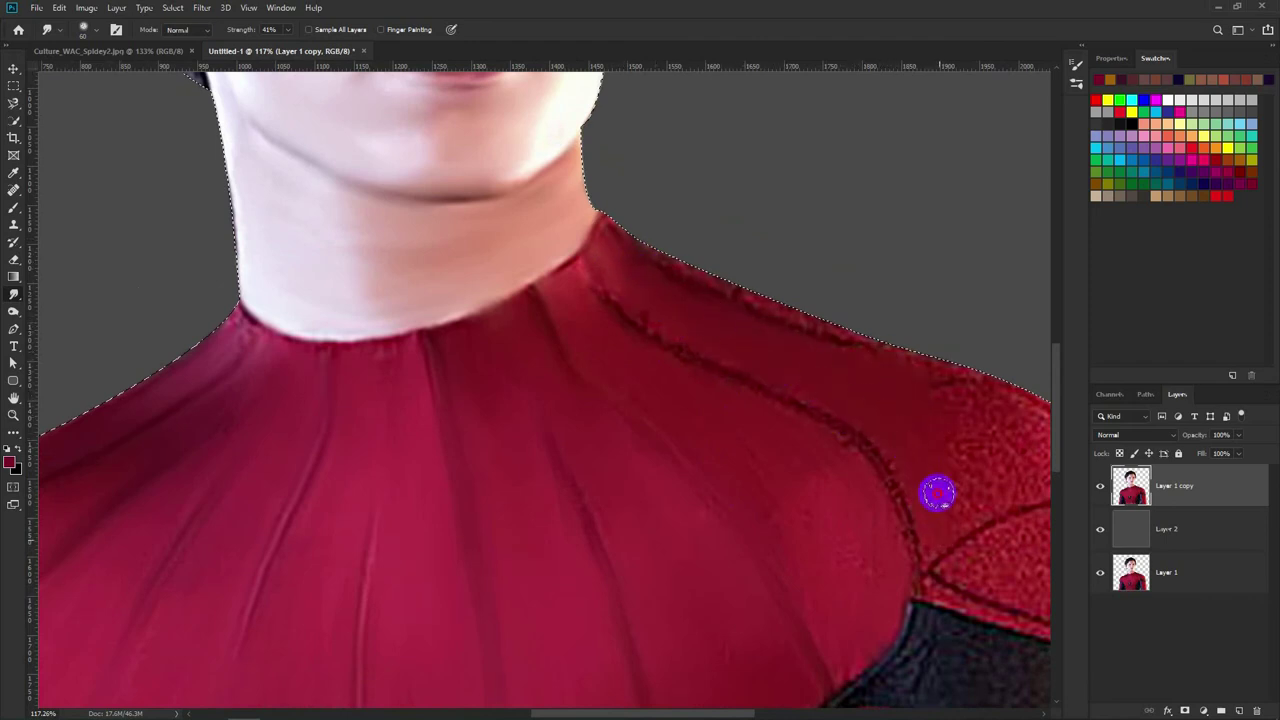
{"action": "scroll", "coordinate": [940, 415], "scroll_direction": "down", "scroll_amount": 1}
{"action": "scroll", "coordinate": [940, 415], "scroll_direction": "right", "scroll_amount": 2}
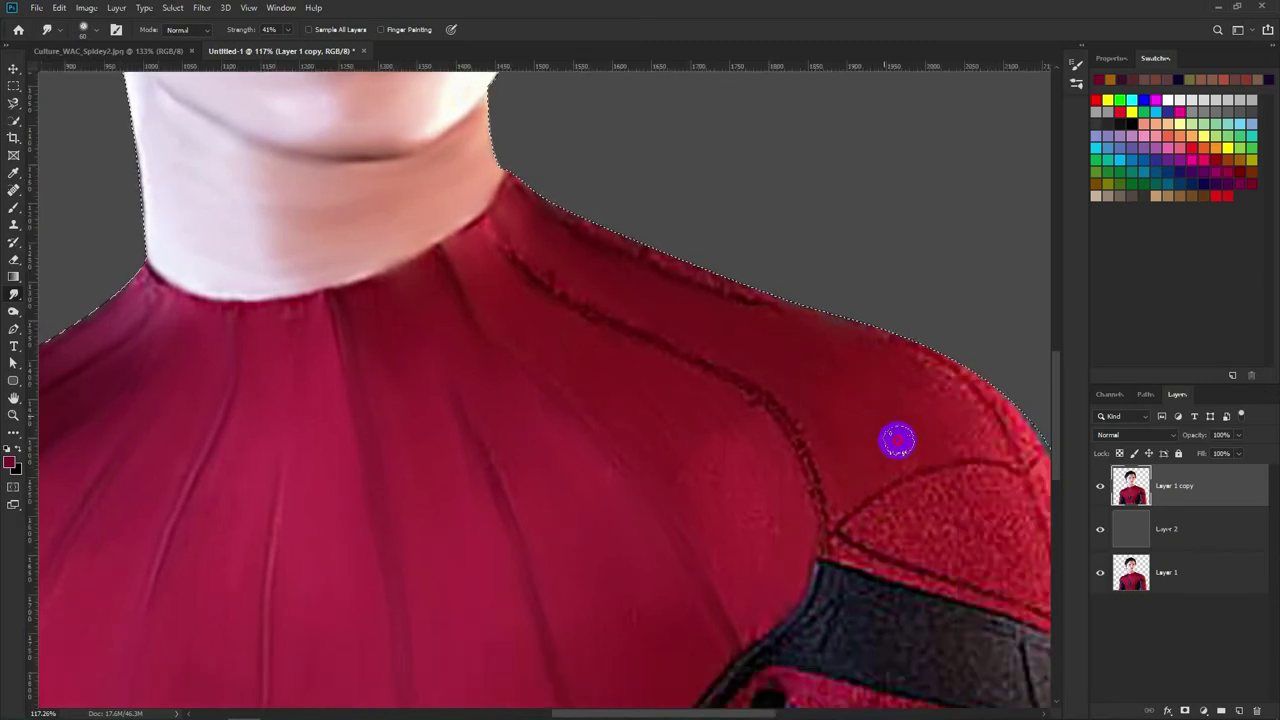
{"action": "mouse_move", "coordinate": [536, 275]}
{"action": "left_mouse_down"}
{"action": "mouse_move", "coordinate": [646, 360]}
{"action": "mouse_move", "coordinate": [766, 406]}
{"action": "mouse_move", "coordinate": [814, 523]}
{"action": "mouse_move", "coordinate": [794, 430]}
{"action": "left_mouse_up"}
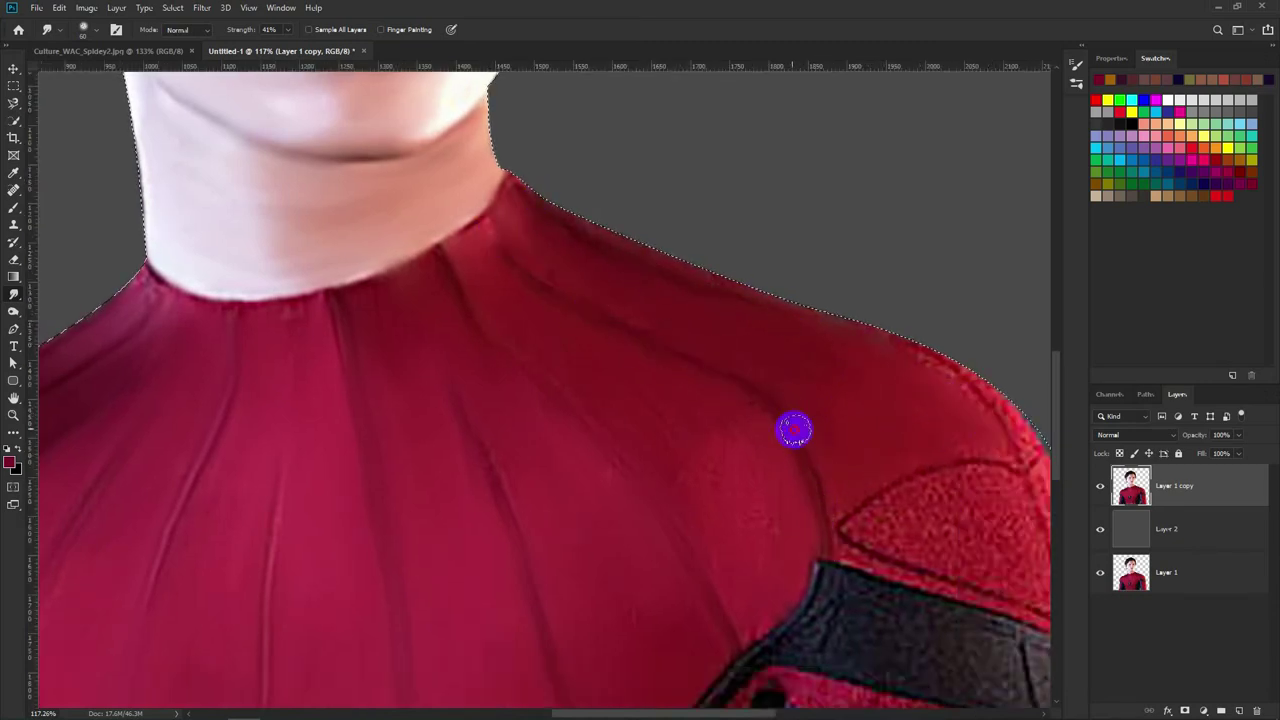
{"action": "scroll", "coordinate": [700, 380], "scroll_direction": "down", "scroll_amount": 2}
{"action": "scroll", "coordinate": [700, 380], "scroll_direction": "right", "scroll_amount": 2}
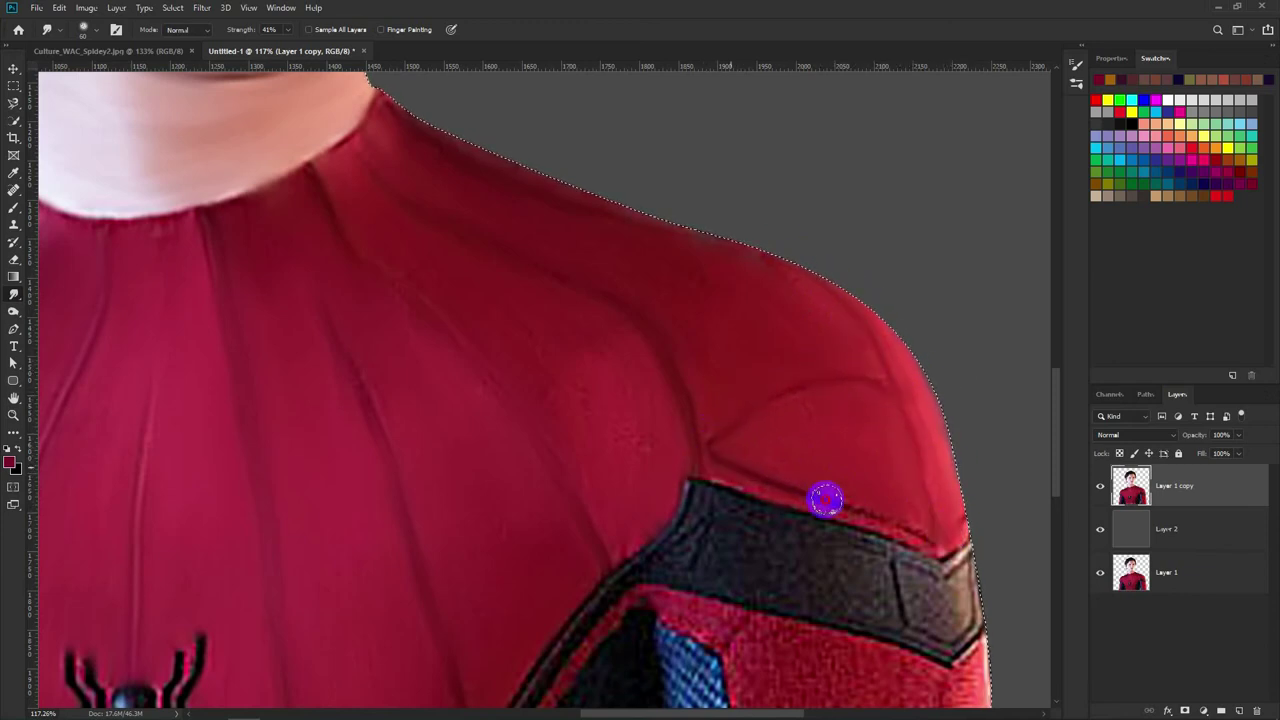
Step: Smooth the textured dark patch on the red sleeve
{"action": "scroll", "coordinate": [603, 397], "scroll_direction": "down", "scroll_amount": 5}
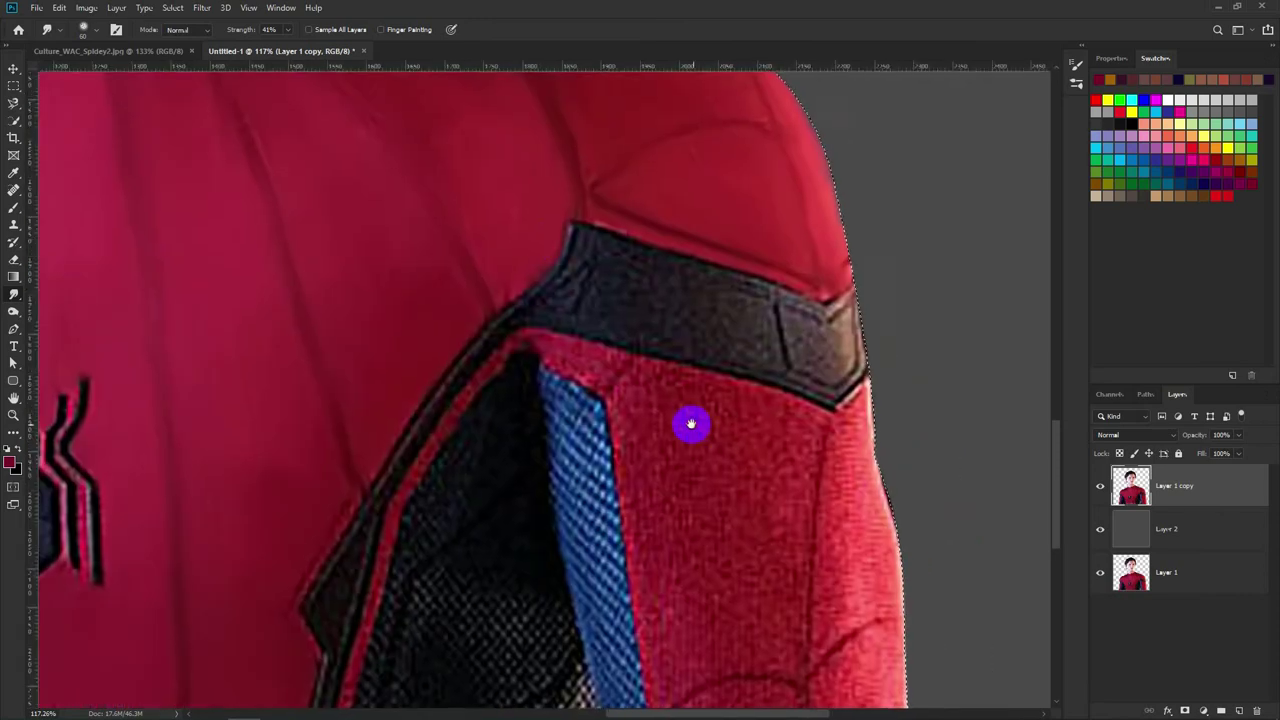
{"action": "scroll", "coordinate": [689, 423], "scroll_direction": "right", "scroll_amount": 3}
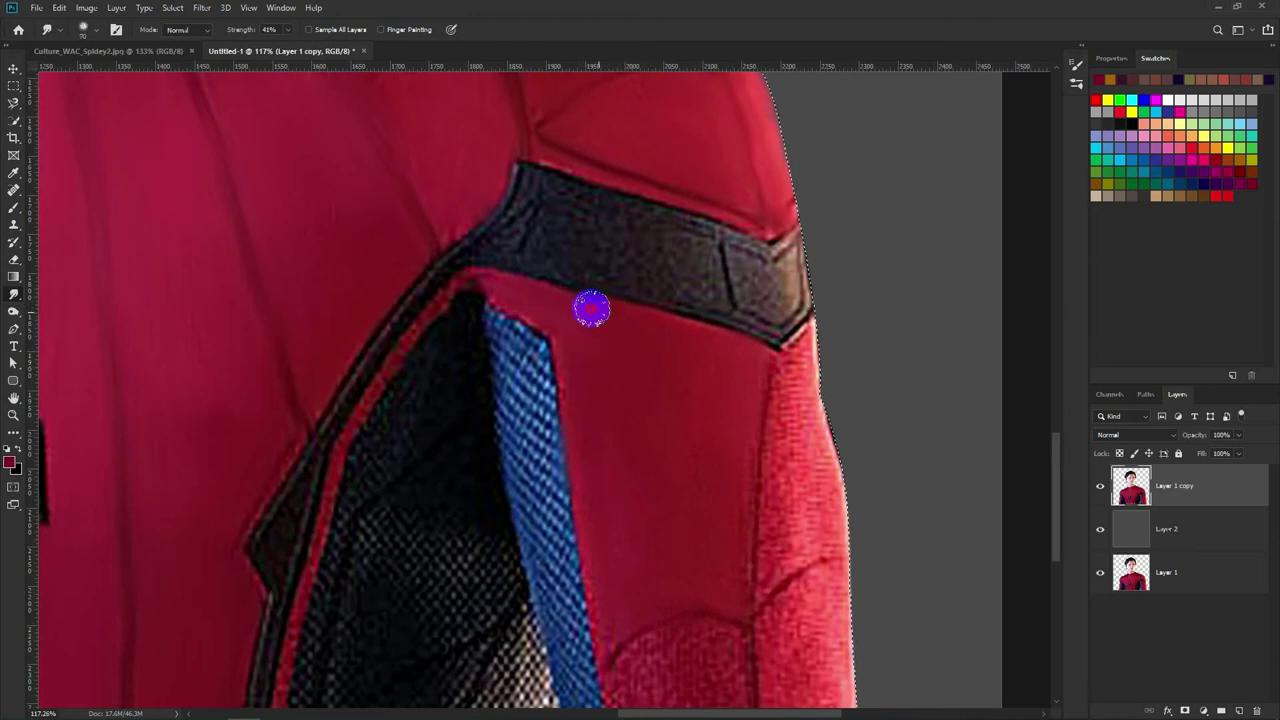
{"action": "left_click_drag", "start_coordinate": [697, 467], "coordinate": [512, 307]}
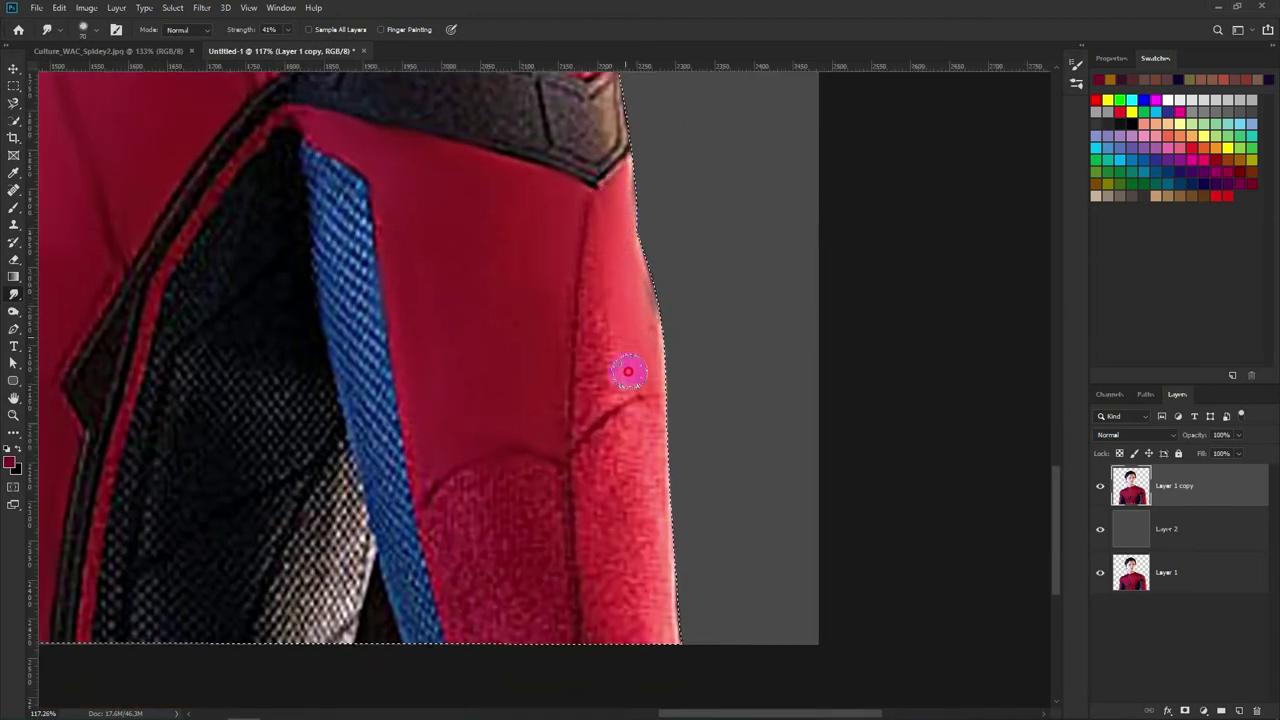
{"action": "scroll", "coordinate": [603, 302], "scroll_direction": "down", "scroll_amount": 3}
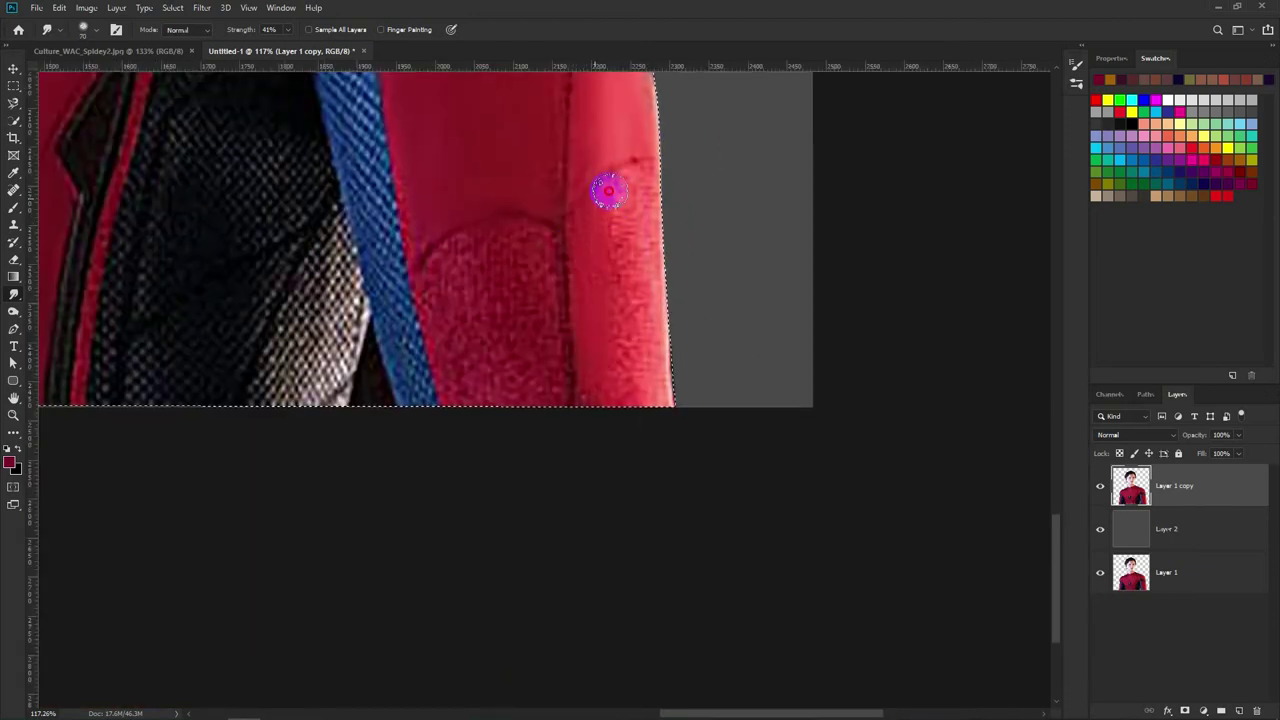
{"action": "mouse_move", "coordinate": [572, 224]}
{"action": "left_mouse_down"}
{"action": "mouse_move", "coordinate": [431, 240]}
{"action": "mouse_move", "coordinate": [523, 240]}
{"action": "mouse_move", "coordinate": [501, 409]}
{"action": "left_mouse_up"}
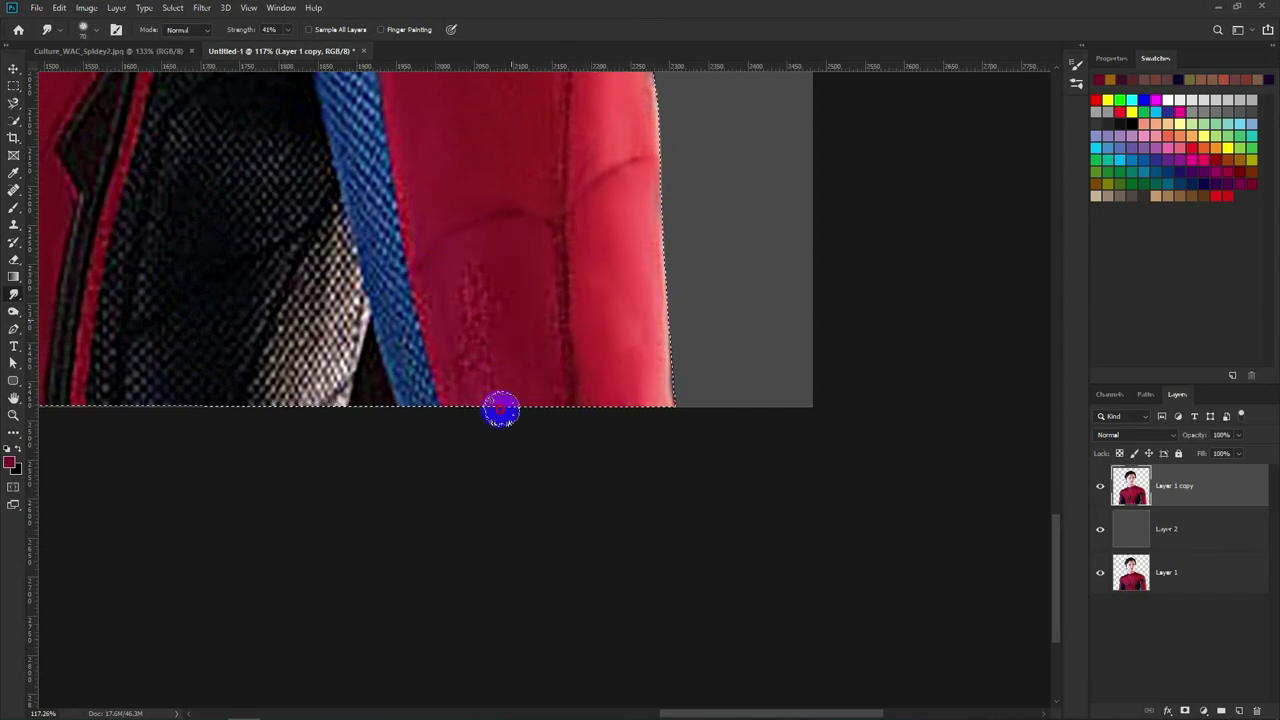
{"action": "scroll", "coordinate": [565, 430], "scroll_direction": "up", "scroll_amount": 3}
Step: Smudge the dark shoulder band, its lighter end patch and upper edge into the collar
{"action": "key", "text": "ctrl+r"}
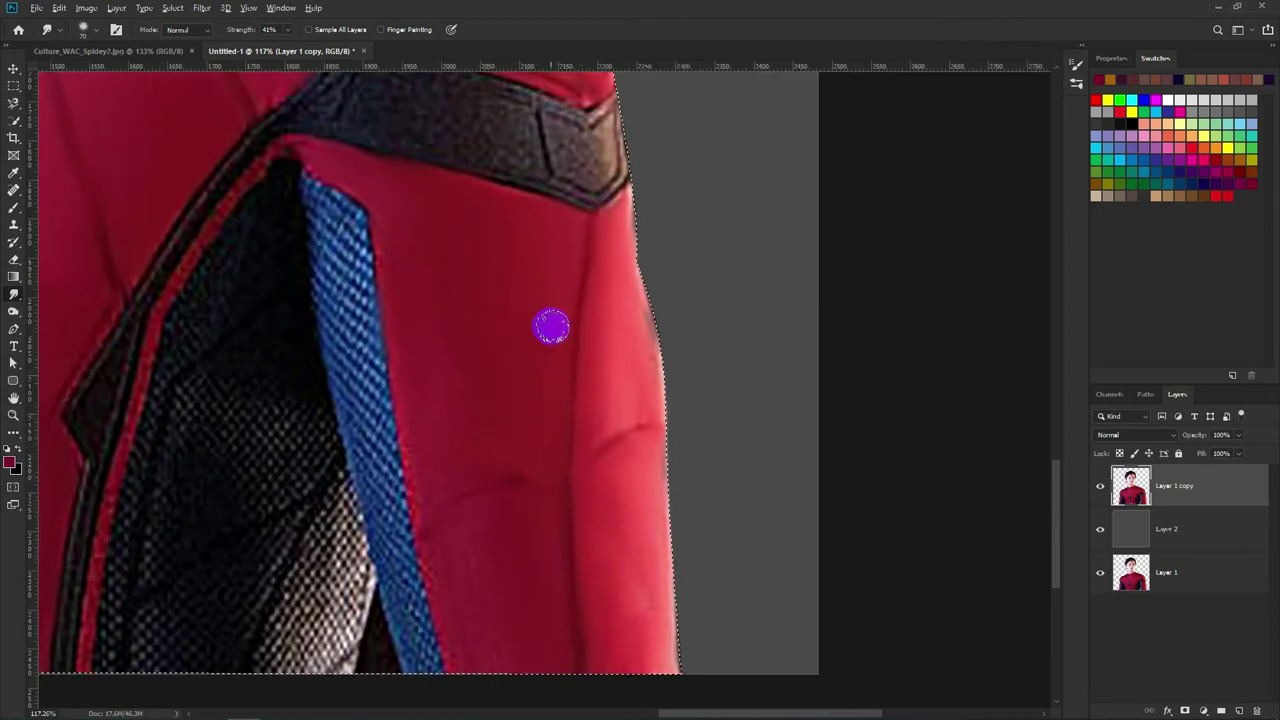
{"action": "scroll", "coordinate": [551, 327], "scroll_direction": "down", "scroll_amount": 3}
{"action": "scroll", "coordinate": [523, 317], "scroll_direction": "up", "scroll_amount": 2}
{"action": "mouse_move", "coordinate": [520, 260]}
{"action": "left_mouse_down"}
{"action": "mouse_move", "coordinate": [616, 290]}
{"action": "mouse_move", "coordinate": [578, 292]}
{"action": "left_mouse_up"}
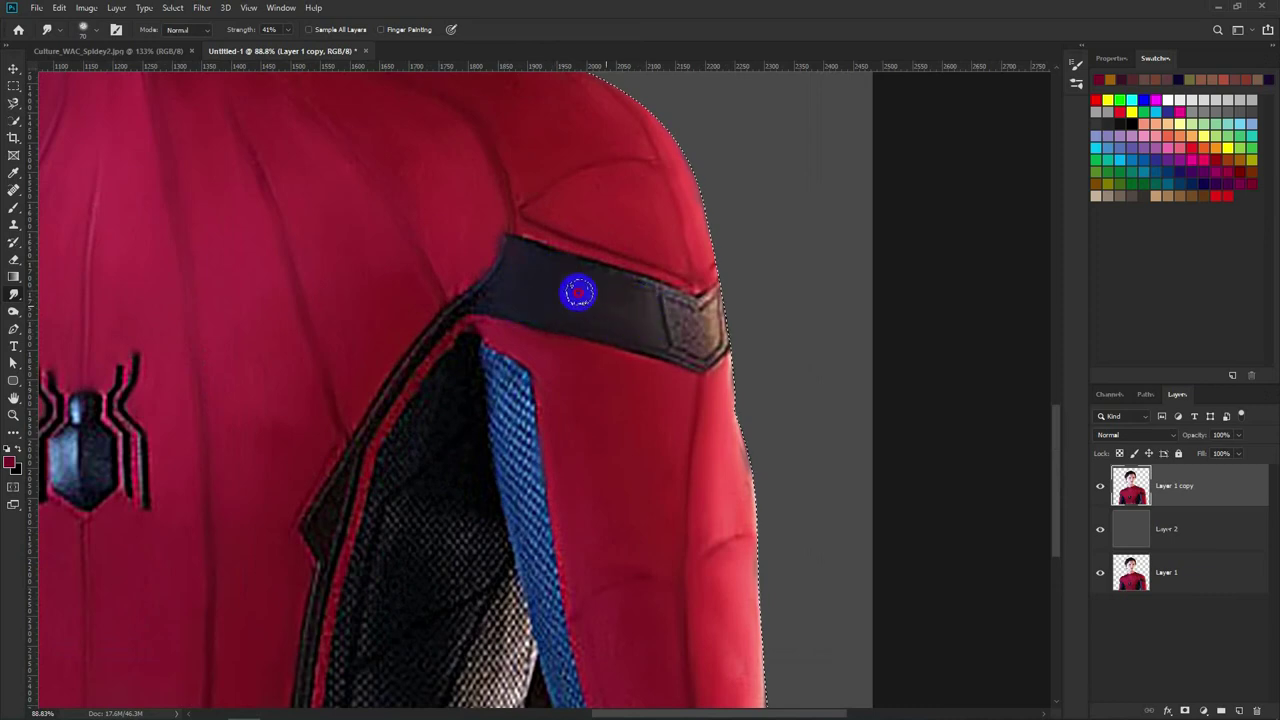
{"action": "mouse_move", "coordinate": [690, 328]}
{"action": "left_mouse_down"}
{"action": "mouse_move", "coordinate": [684, 340]}
{"action": "mouse_move", "coordinate": [611, 273]}
{"action": "left_mouse_up"}
{"action": "left_click_drag", "start_coordinate": [528, 243], "coordinate": [693, 298]}
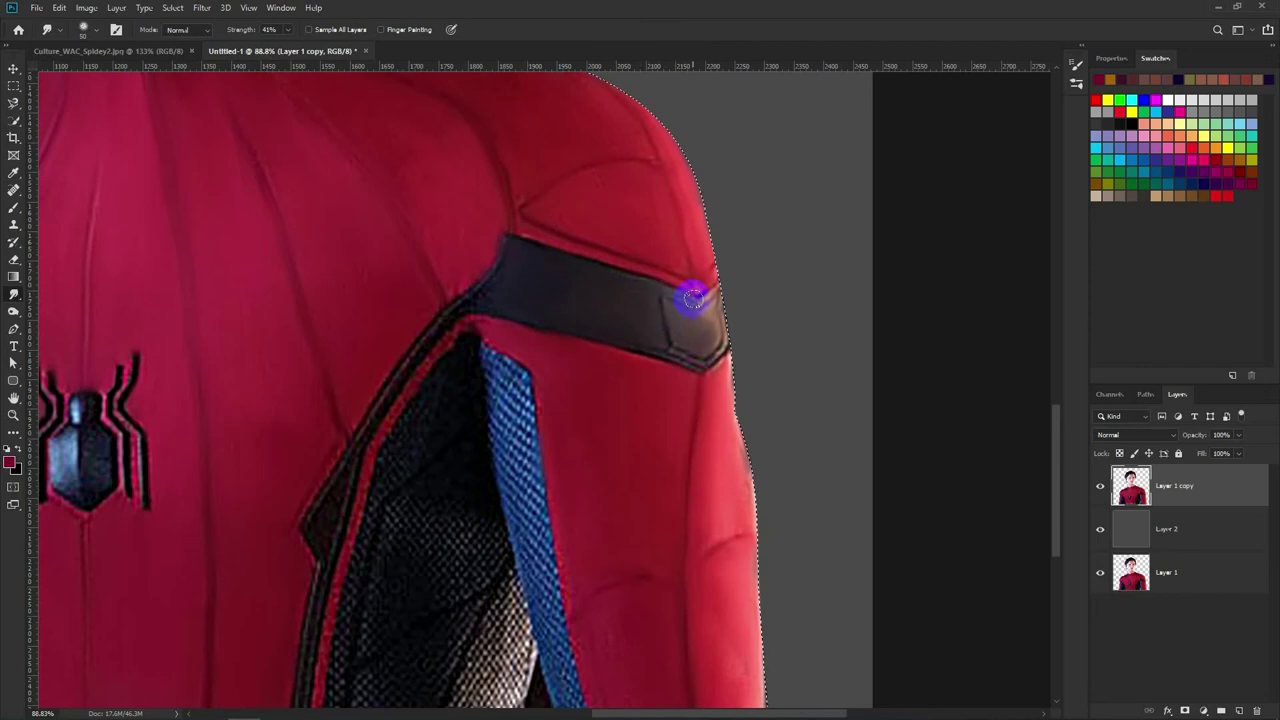
{"action": "mouse_move", "coordinate": [636, 348]}
{"action": "left_mouse_down"}
{"action": "mouse_move", "coordinate": [491, 294]}
{"action": "mouse_move", "coordinate": [457, 306]}
{"action": "mouse_move", "coordinate": [400, 366]}
{"action": "mouse_move", "coordinate": [337, 531]}
{"action": "mouse_move", "coordinate": [314, 526]}
{"action": "mouse_move", "coordinate": [314, 486]}
{"action": "mouse_move", "coordinate": [466, 317]}
{"action": "mouse_move", "coordinate": [380, 450]}
{"action": "mouse_move", "coordinate": [427, 243]}
{"action": "mouse_move", "coordinate": [374, 409]}
{"action": "mouse_move", "coordinate": [371, 492]}
{"action": "mouse_move", "coordinate": [374, 354]}
{"action": "mouse_move", "coordinate": [366, 451]}
{"action": "mouse_move", "coordinate": [386, 368]}
{"action": "mouse_move", "coordinate": [363, 346]}
{"action": "mouse_move", "coordinate": [400, 254]}
{"action": "mouse_move", "coordinate": [388, 276]}
{"action": "left_mouse_up"}
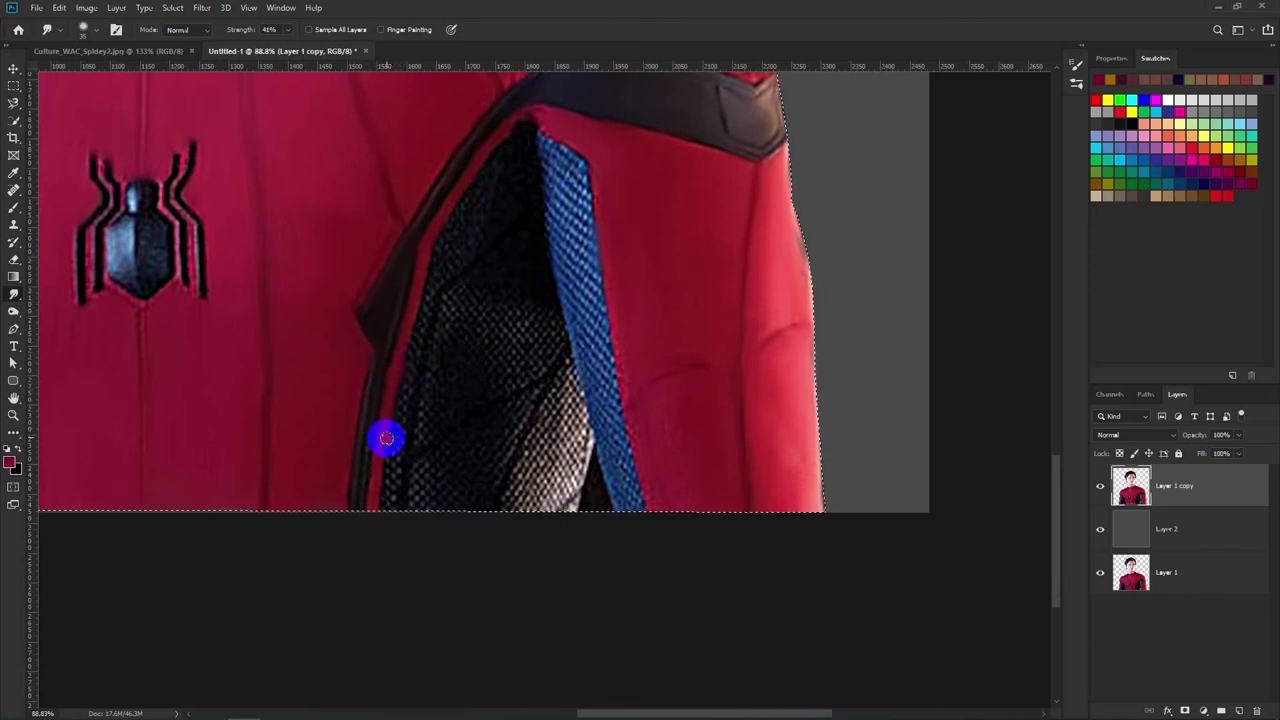
Step: Soften the red along the left shoulder edge and its lower-left area
{"action": "scroll", "coordinate": [407, 292], "scroll_direction": "down", "scroll_amount": 3}
{"action": "scroll", "coordinate": [407, 292], "scroll_direction": "up", "scroll_amount": 3}
{"action": "scroll", "coordinate": [314, 329], "scroll_direction": "up", "scroll_amount": 2}
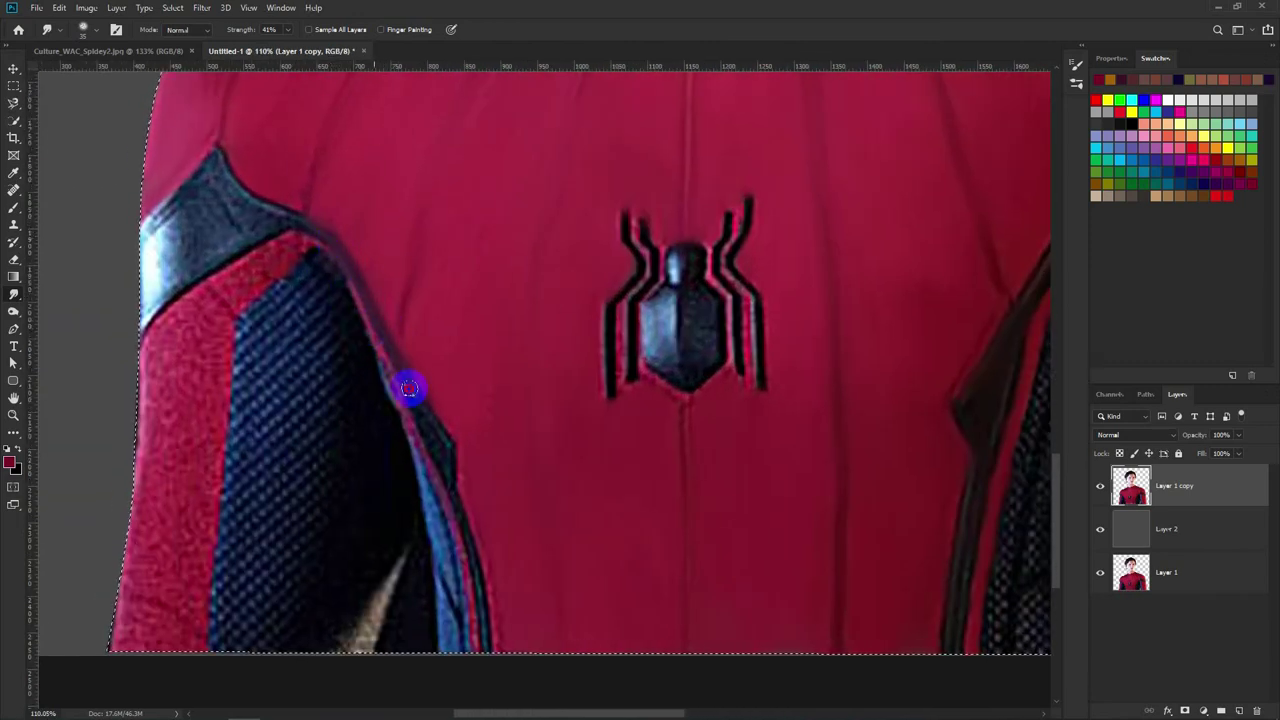
{"action": "left_click_drag", "start_coordinate": [400, 408], "coordinate": [346, 323]}
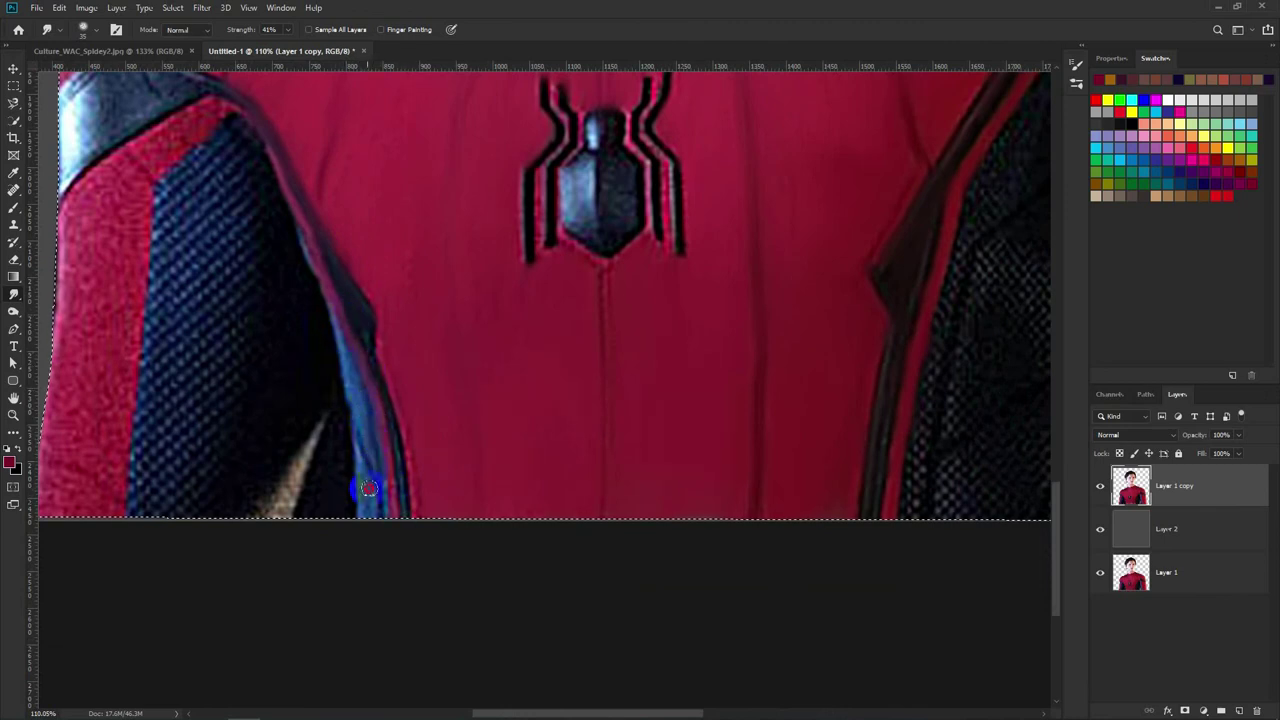
{"action": "scroll", "coordinate": [486, 371], "scroll_direction": "left", "scroll_amount": 3}
{"action": "scroll", "coordinate": [396, 172], "scroll_direction": "up", "scroll_amount": 2}
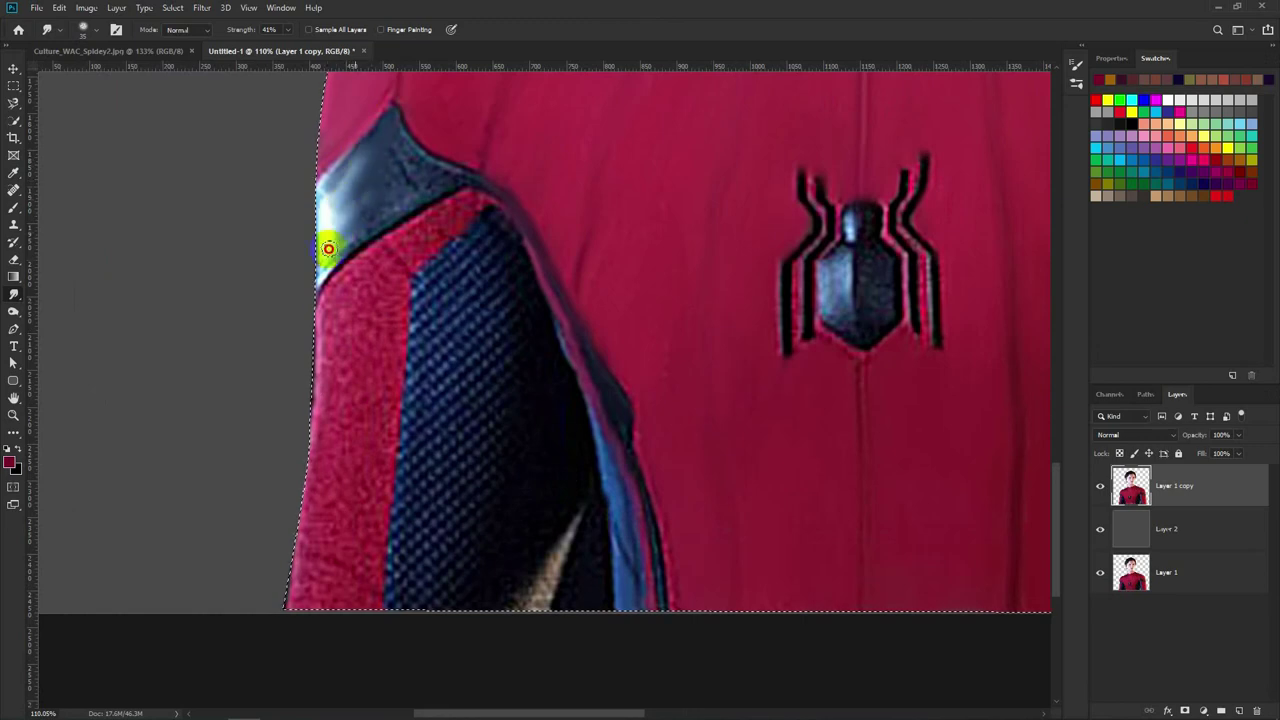
{"action": "left_click_drag", "start_coordinate": [374, 209], "coordinate": [345, 188]}
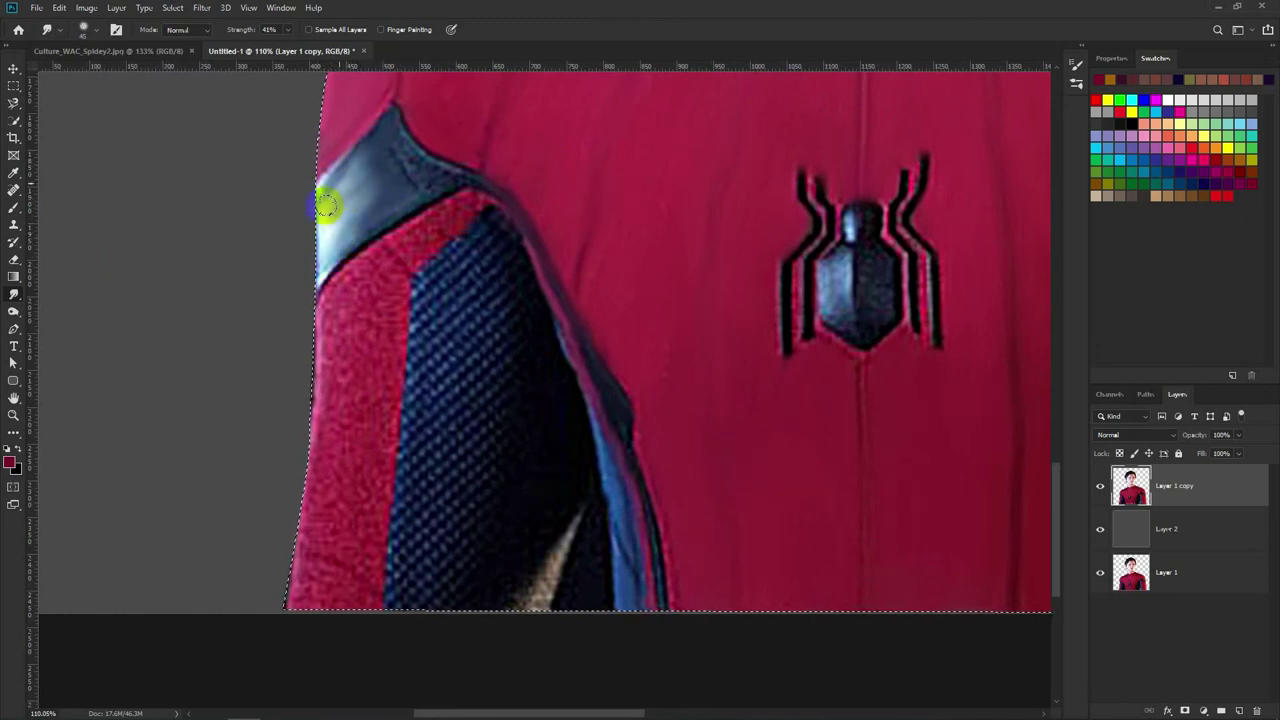
{"action": "left_click_drag", "start_coordinate": [325, 308], "coordinate": [424, 222]}
{"action": "left_click_drag", "start_coordinate": [377, 275], "coordinate": [346, 327]}
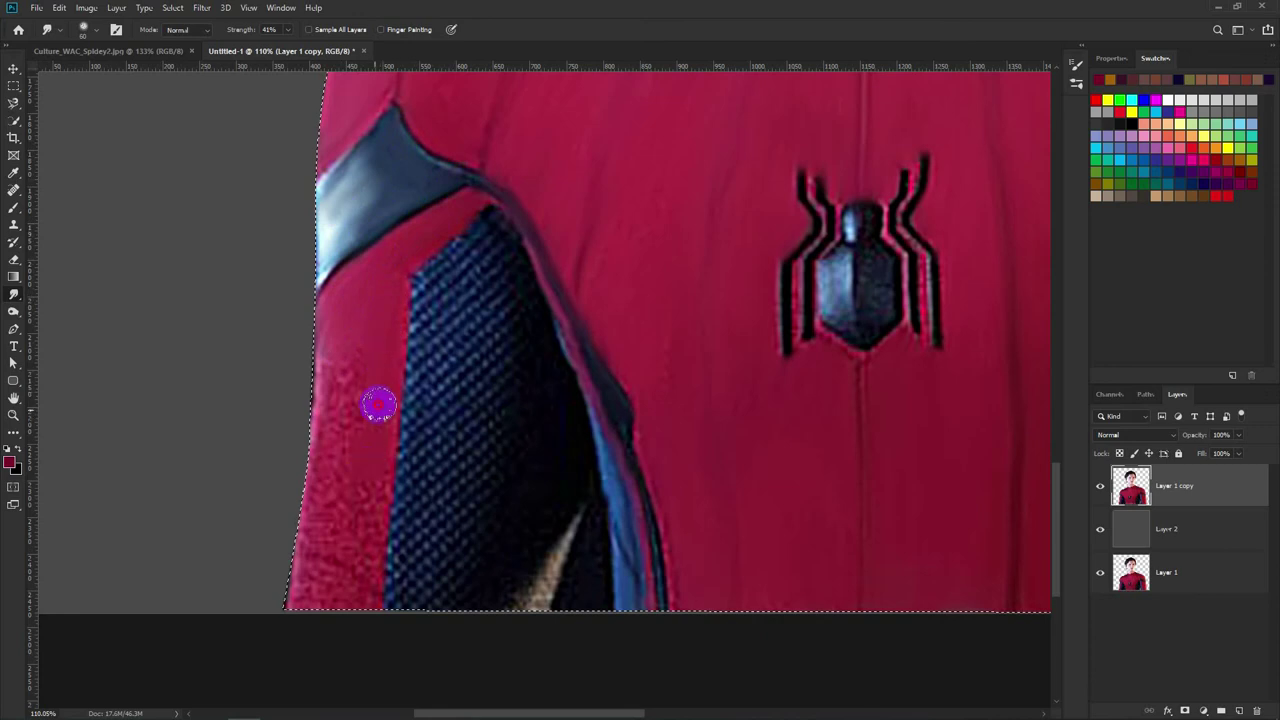
{"action": "scroll", "coordinate": [317, 404], "scroll_direction": "down", "scroll_amount": 3}
{"action": "mouse_move", "coordinate": [332, 430]}
{"action": "left_mouse_down"}
{"action": "mouse_move", "coordinate": [359, 466]}
{"action": "mouse_move", "coordinate": [300, 423]}
{"action": "mouse_move", "coordinate": [366, 463]}
{"action": "left_mouse_up"}
Step: Zoom into the spider emblem and smudge its body shading and leg outlines
{"action": "left_click_drag", "start_coordinate": [371, 264], "coordinate": [270, 397]}
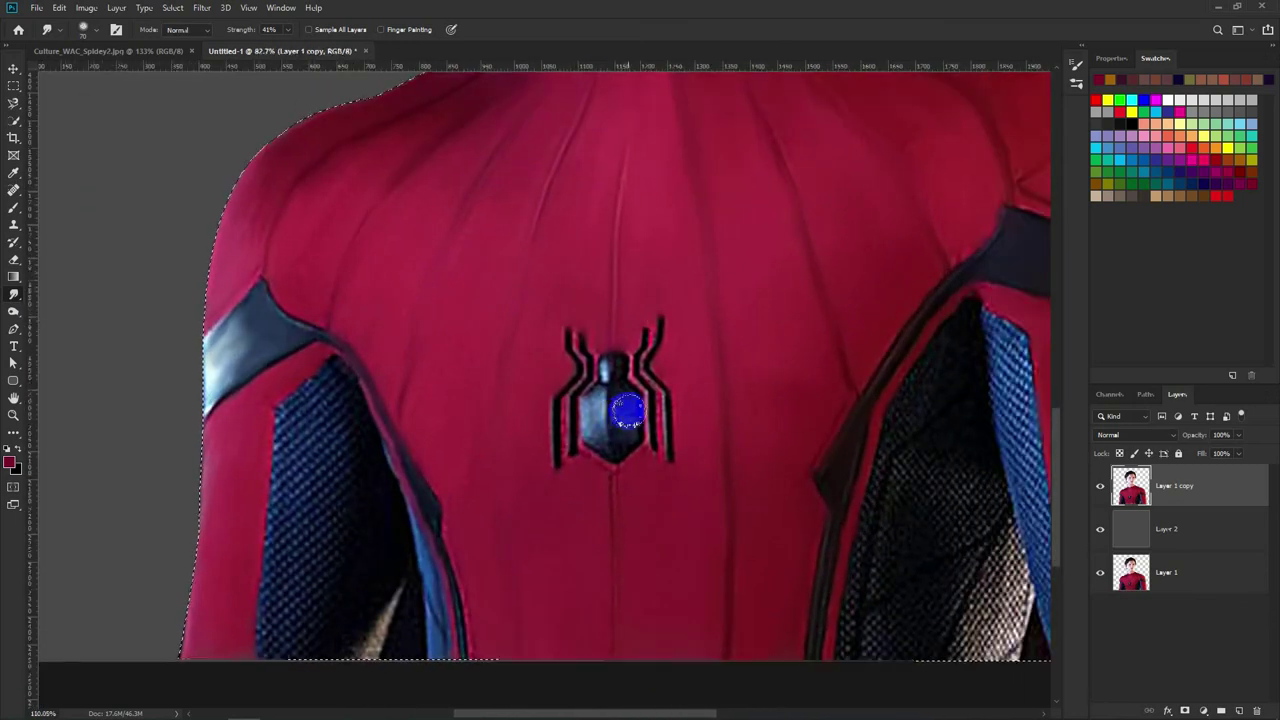
{"action": "scroll", "coordinate": [609, 409], "scroll_direction": "up", "scroll_amount": 3}
{"action": "mouse_move", "coordinate": [598, 398]}
{"action": "left_mouse_down"}
{"action": "mouse_move", "coordinate": [603, 340]}
{"action": "mouse_move", "coordinate": [614, 443]}
{"action": "mouse_move", "coordinate": [629, 414]}
{"action": "mouse_move", "coordinate": [566, 392]}
{"action": "mouse_move", "coordinate": [586, 457]}
{"action": "mouse_move", "coordinate": [578, 355]}
{"action": "left_mouse_up"}
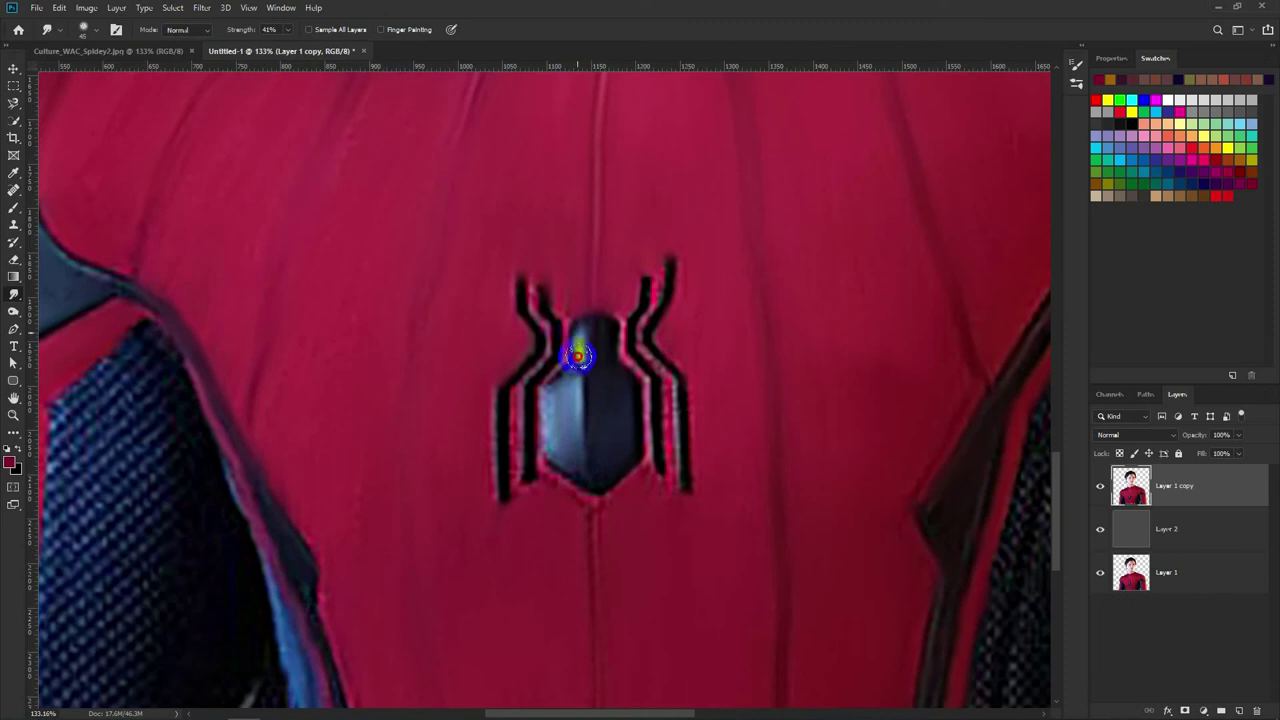
{"action": "left_click_drag", "start_coordinate": [555, 488], "coordinate": [628, 487]}
{"action": "mouse_move", "coordinate": [517, 491]}
{"action": "left_mouse_down"}
{"action": "mouse_move", "coordinate": [523, 434]}
{"action": "mouse_move", "coordinate": [533, 460]}
{"action": "mouse_move", "coordinate": [526, 480]}
{"action": "mouse_move", "coordinate": [531, 374]}
{"action": "mouse_move", "coordinate": [554, 319]}
{"action": "mouse_move", "coordinate": [500, 451]}
{"action": "mouse_move", "coordinate": [496, 508]}
{"action": "left_mouse_up"}
{"action": "left_click", "coordinate": [678, 300]}
{"action": "mouse_move", "coordinate": [672, 296]}
{"action": "left_mouse_down"}
{"action": "mouse_move", "coordinate": [677, 378]}
{"action": "mouse_move", "coordinate": [623, 349]}
{"action": "mouse_move", "coordinate": [651, 374]}
{"action": "mouse_move", "coordinate": [628, 318]}
{"action": "left_mouse_up"}
{"action": "scroll", "coordinate": [743, 306], "scroll_direction": "down", "scroll_amount": 2}
Step: Zoom into the face and set the smudge strength to 61%
{"action": "scroll", "coordinate": [671, 289], "scroll_direction": "down", "scroll_amount": 2}
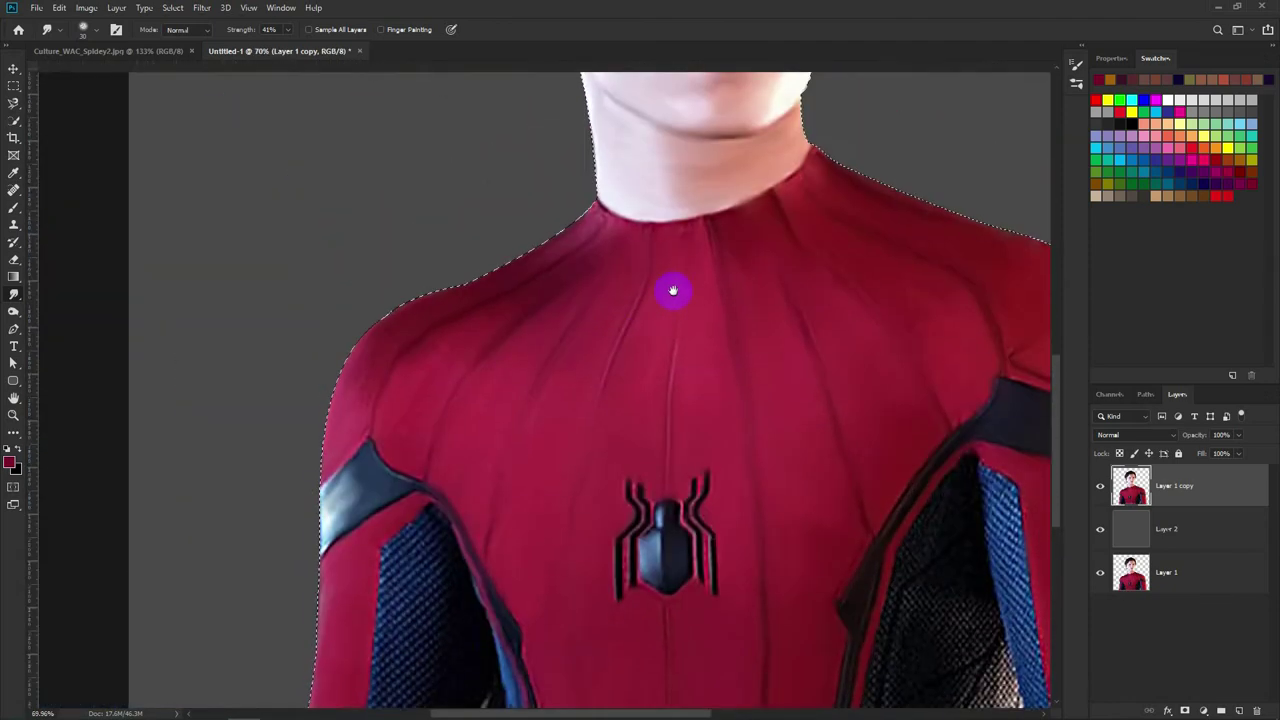
{"action": "scroll", "coordinate": [609, 394], "scroll_direction": "down", "scroll_amount": 2}
{"action": "scroll", "coordinate": [470, 335], "scroll_direction": "up", "scroll_amount": 2}
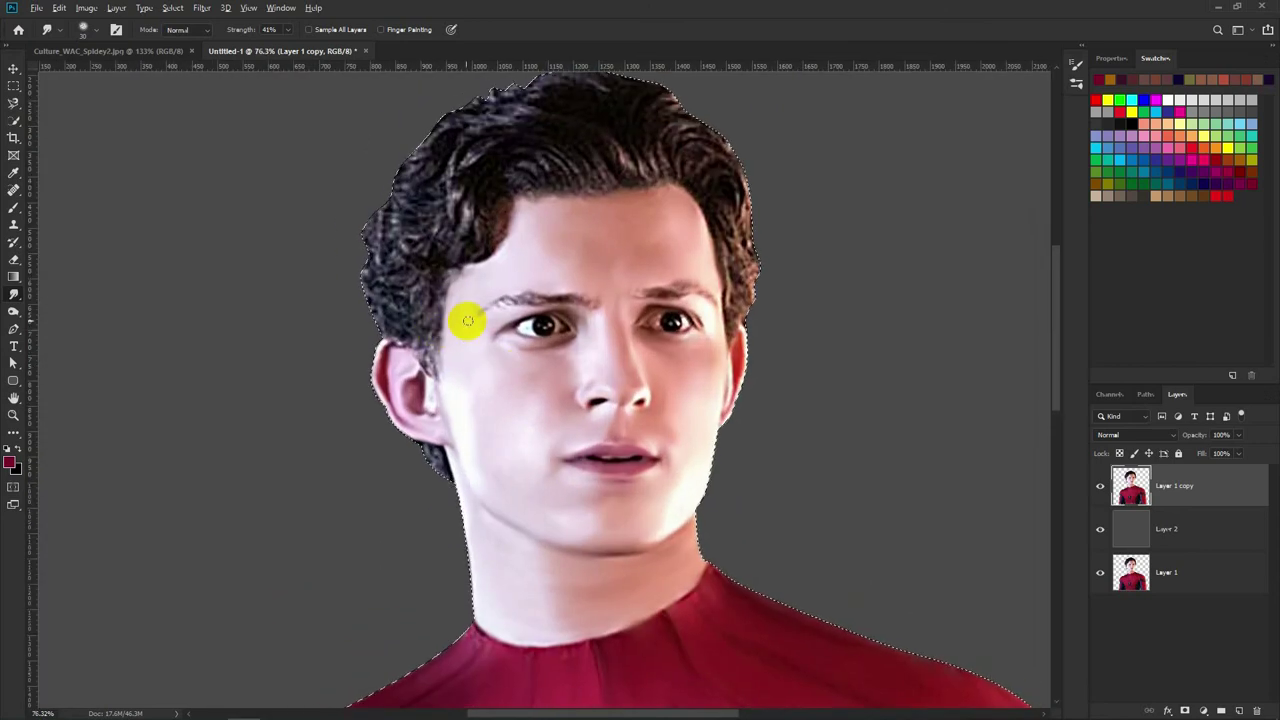
{"action": "scroll", "coordinate": [450, 325], "scroll_direction": "up", "scroll_amount": 1}
{"action": "scroll", "coordinate": [440, 350], "scroll_direction": "up", "scroll_amount": 1}
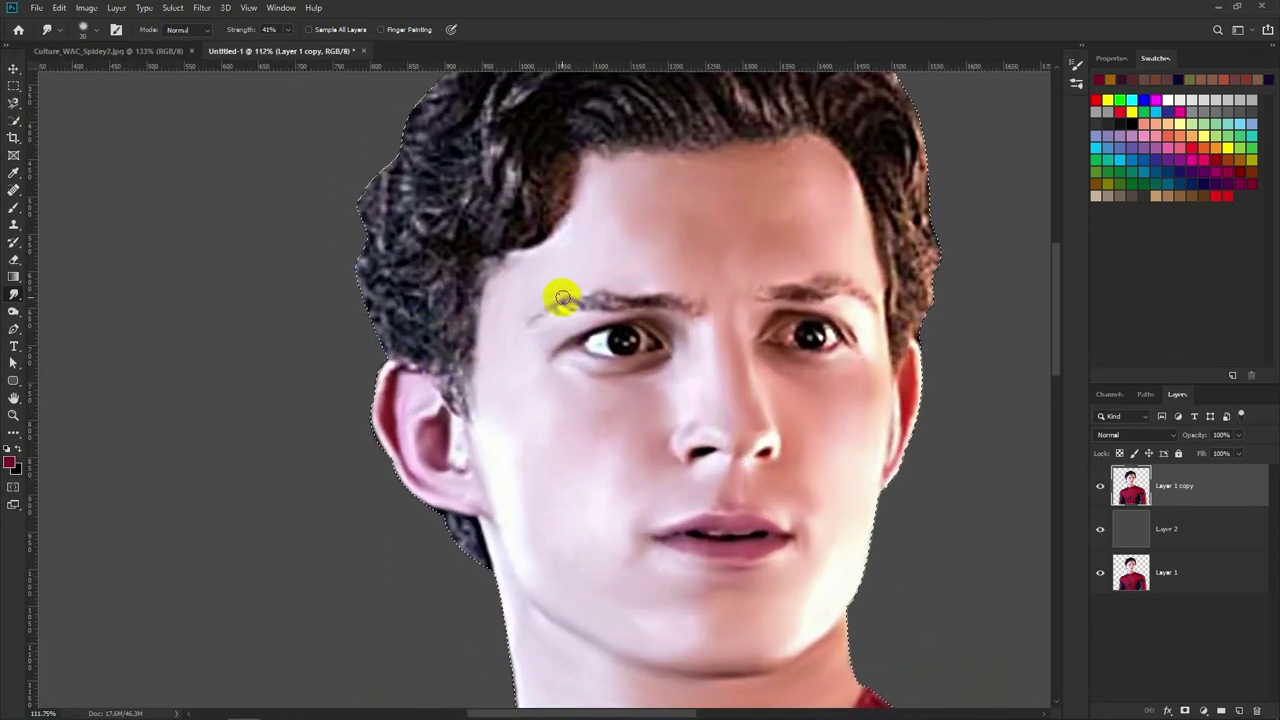
{"action": "left_click", "coordinate": [458, 292]}
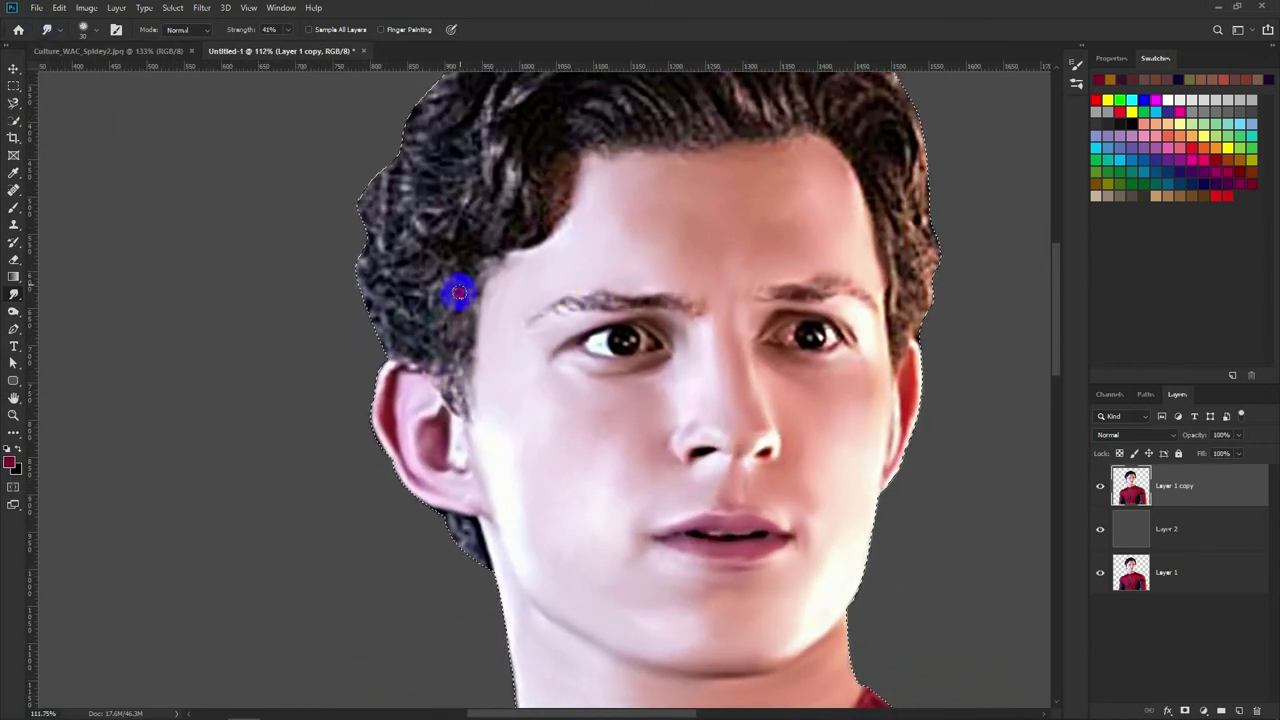
{"action": "left_click", "coordinate": [269, 29]}
{"action": "type", "text": "61"}
{"action": "left_click", "coordinate": [415, 249]}
Step: Smear the hair outward above the left ear and temple
{"action": "mouse_move", "coordinate": [418, 270]}
{"action": "left_mouse_down"}
{"action": "mouse_move", "coordinate": [378, 286]}
{"action": "mouse_move", "coordinate": [455, 333]}
{"action": "left_mouse_up"}
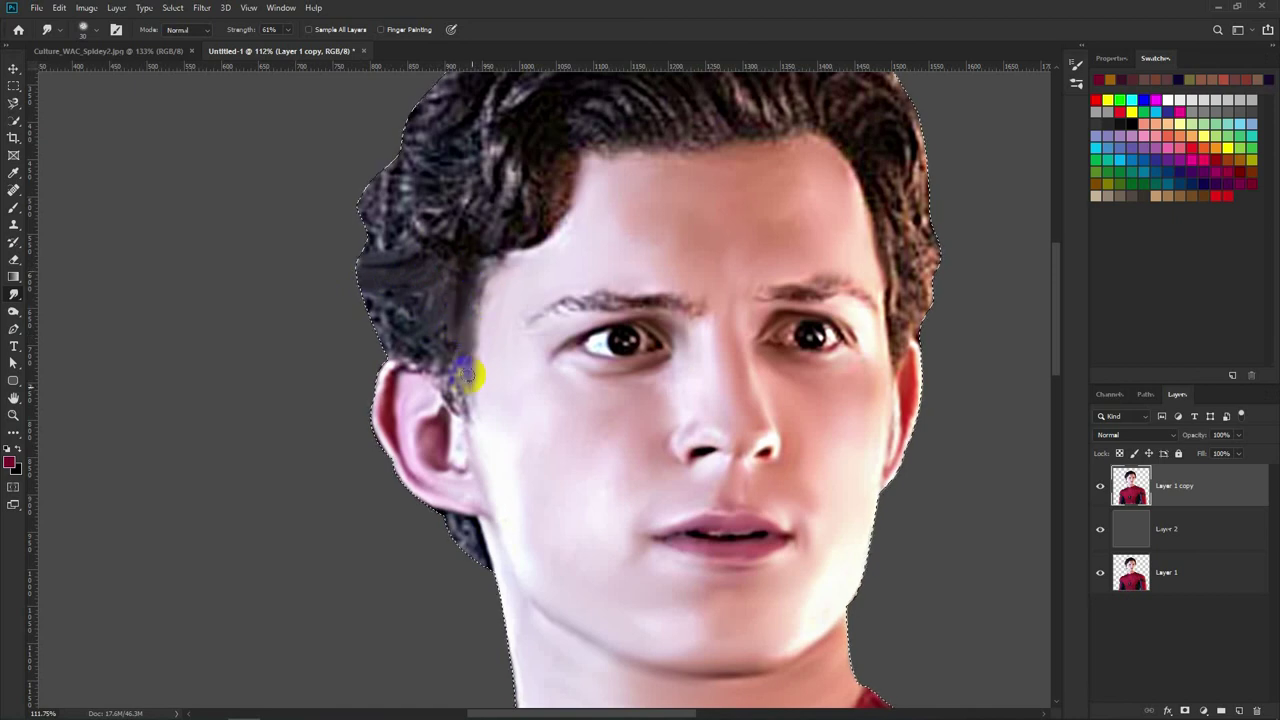
{"action": "mouse_move", "coordinate": [384, 300]}
{"action": "left_mouse_down"}
{"action": "mouse_move", "coordinate": [437, 243]}
{"action": "mouse_move", "coordinate": [514, 206]}
{"action": "mouse_move", "coordinate": [491, 263]}
{"action": "mouse_move", "coordinate": [434, 291]}
{"action": "mouse_move", "coordinate": [432, 334]}
{"action": "mouse_move", "coordinate": [517, 220]}
{"action": "mouse_move", "coordinate": [526, 254]}
{"action": "mouse_move", "coordinate": [549, 221]}
{"action": "mouse_move", "coordinate": [540, 249]}
{"action": "mouse_move", "coordinate": [549, 223]}
{"action": "mouse_move", "coordinate": [537, 243]}
{"action": "mouse_move", "coordinate": [570, 260]}
{"action": "left_mouse_up"}
{"action": "scroll", "coordinate": [437, 243], "scroll_direction": "up", "scroll_amount": 2}
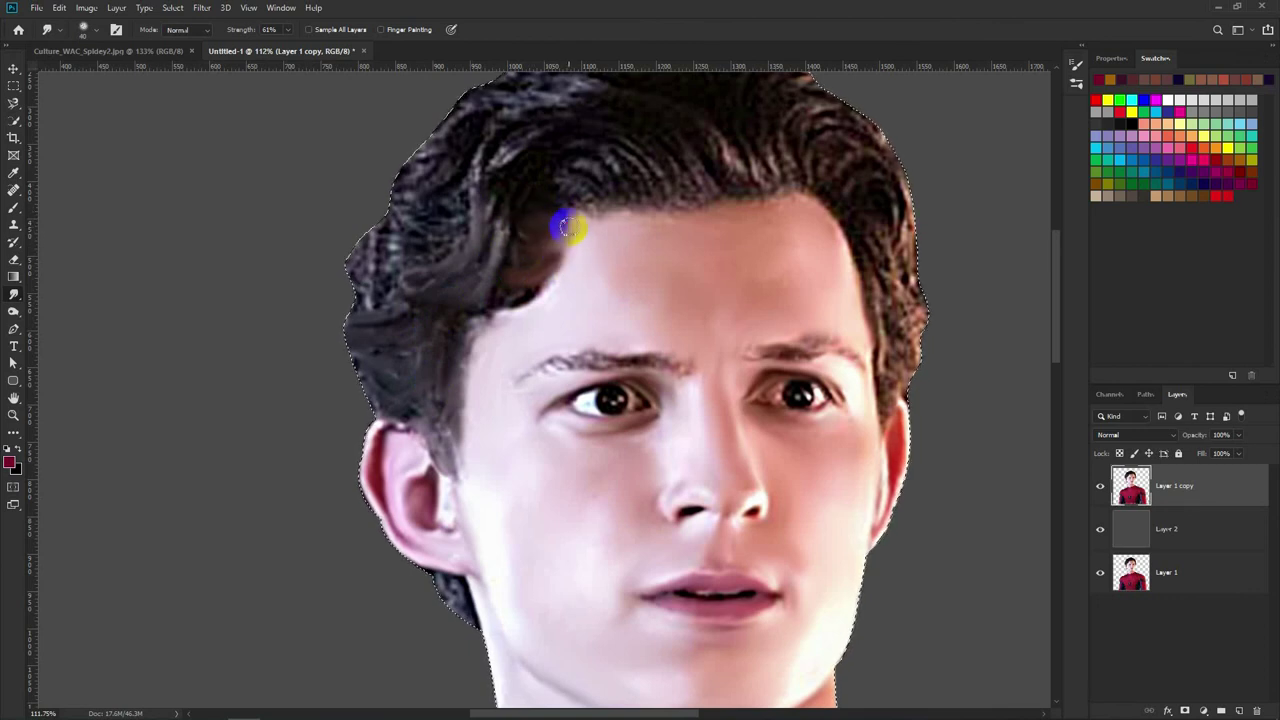
Step: Smudge the forehead hairline and smear the left-side hair from temple toward the crown
{"action": "left_click_drag", "start_coordinate": [583, 248], "coordinate": [540, 260]}
{"action": "mouse_move", "coordinate": [495, 191]}
{"action": "left_mouse_down"}
{"action": "mouse_move", "coordinate": [491, 180]}
{"action": "mouse_move", "coordinate": [626, 151]}
{"action": "mouse_move", "coordinate": [583, 146]}
{"action": "mouse_move", "coordinate": [606, 191]}
{"action": "mouse_move", "coordinate": [381, 203]}
{"action": "left_mouse_up"}
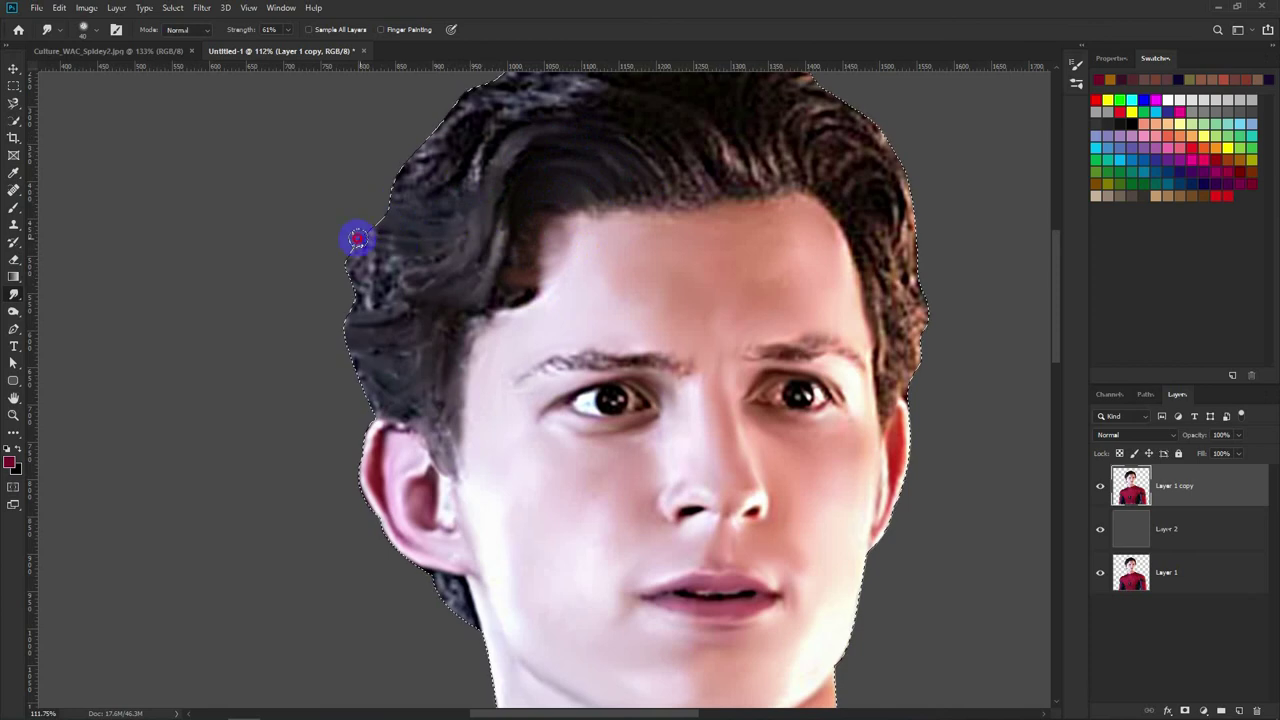
{"action": "mouse_move", "coordinate": [399, 253]}
{"action": "left_mouse_down"}
{"action": "mouse_move", "coordinate": [437, 289]}
{"action": "mouse_move", "coordinate": [354, 289]}
{"action": "left_mouse_up"}
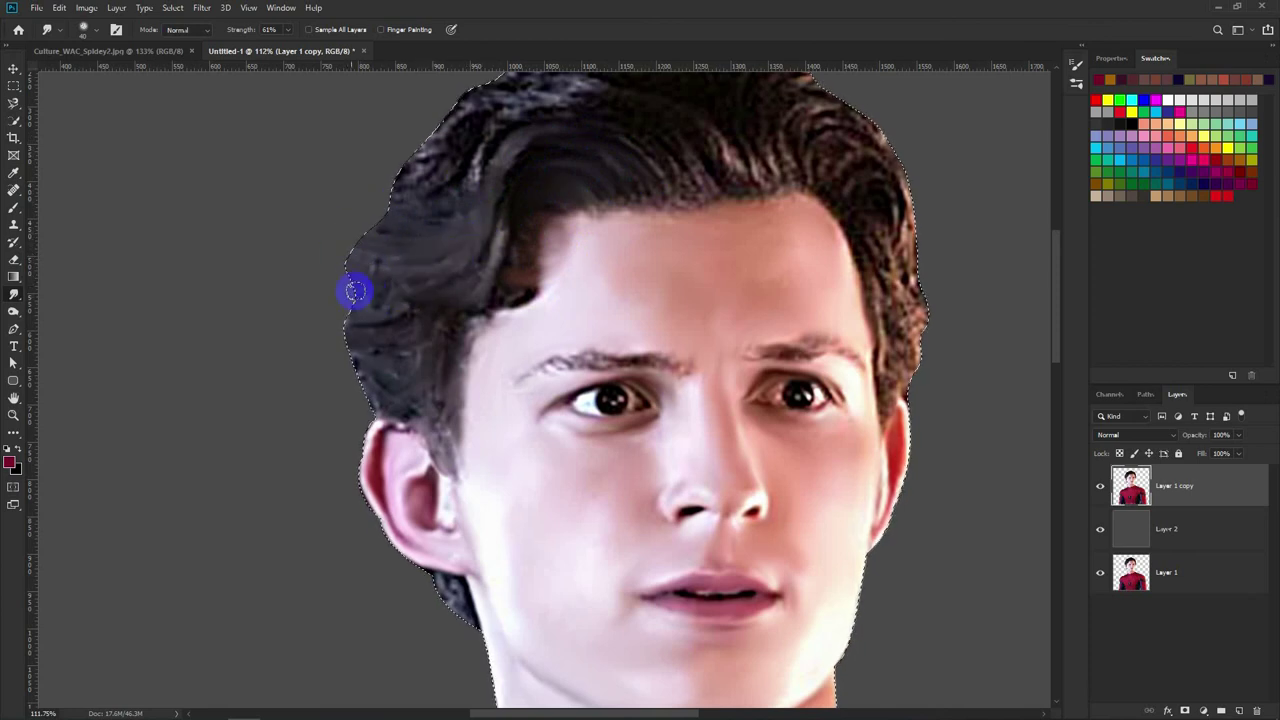
{"action": "scroll", "coordinate": [409, 258], "scroll_direction": "up", "scroll_amount": 3}
{"action": "mouse_move", "coordinate": [443, 234]}
{"action": "left_mouse_down"}
{"action": "mouse_move", "coordinate": [343, 297]}
{"action": "mouse_move", "coordinate": [340, 271]}
{"action": "mouse_move", "coordinate": [351, 288]}
{"action": "left_mouse_up"}
Step: Smear the top-left strands, crown-to-hairline hair, and both left and right hairlines smooth
{"action": "mouse_move", "coordinate": [461, 235]}
{"action": "left_mouse_down"}
{"action": "mouse_move", "coordinate": [489, 206]}
{"action": "mouse_move", "coordinate": [403, 181]}
{"action": "left_mouse_up"}
{"action": "mouse_move", "coordinate": [488, 219]}
{"action": "left_mouse_down"}
{"action": "mouse_move", "coordinate": [583, 303]}
{"action": "mouse_move", "coordinate": [545, 314]}
{"action": "mouse_move", "coordinate": [620, 303]}
{"action": "mouse_move", "coordinate": [531, 260]}
{"action": "mouse_move", "coordinate": [595, 278]}
{"action": "mouse_move", "coordinate": [611, 263]}
{"action": "mouse_move", "coordinate": [528, 191]}
{"action": "mouse_move", "coordinate": [546, 206]}
{"action": "mouse_move", "coordinate": [651, 166]}
{"action": "mouse_move", "coordinate": [566, 194]}
{"action": "mouse_move", "coordinate": [674, 314]}
{"action": "mouse_move", "coordinate": [566, 218]}
{"action": "mouse_move", "coordinate": [640, 309]}
{"action": "mouse_move", "coordinate": [743, 280]}
{"action": "mouse_move", "coordinate": [650, 194]}
{"action": "mouse_move", "coordinate": [660, 257]}
{"action": "mouse_move", "coordinate": [668, 223]}
{"action": "mouse_move", "coordinate": [738, 241]}
{"action": "mouse_move", "coordinate": [777, 283]}
{"action": "mouse_move", "coordinate": [751, 323]}
{"action": "left_mouse_up"}
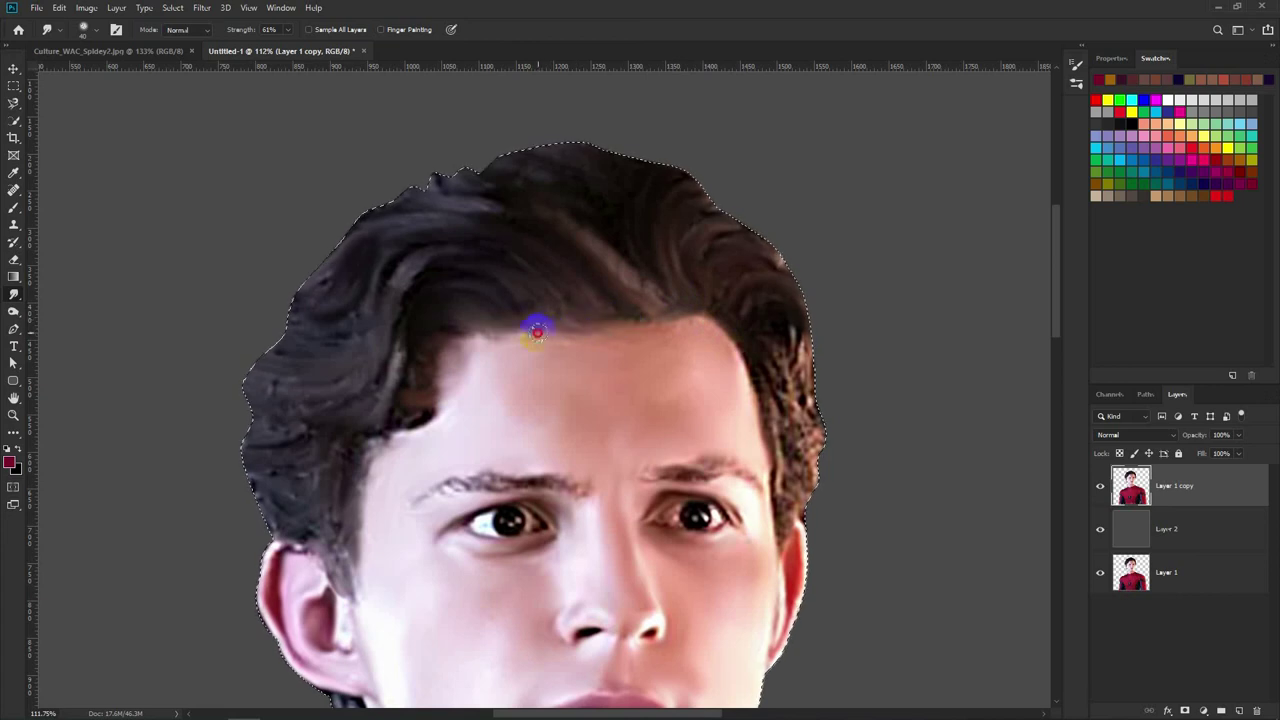
{"action": "mouse_move", "coordinate": [463, 302]}
{"action": "left_mouse_down"}
{"action": "mouse_move", "coordinate": [437, 294]}
{"action": "mouse_move", "coordinate": [443, 317]}
{"action": "mouse_move", "coordinate": [460, 306]}
{"action": "mouse_move", "coordinate": [434, 330]}
{"action": "left_mouse_up"}
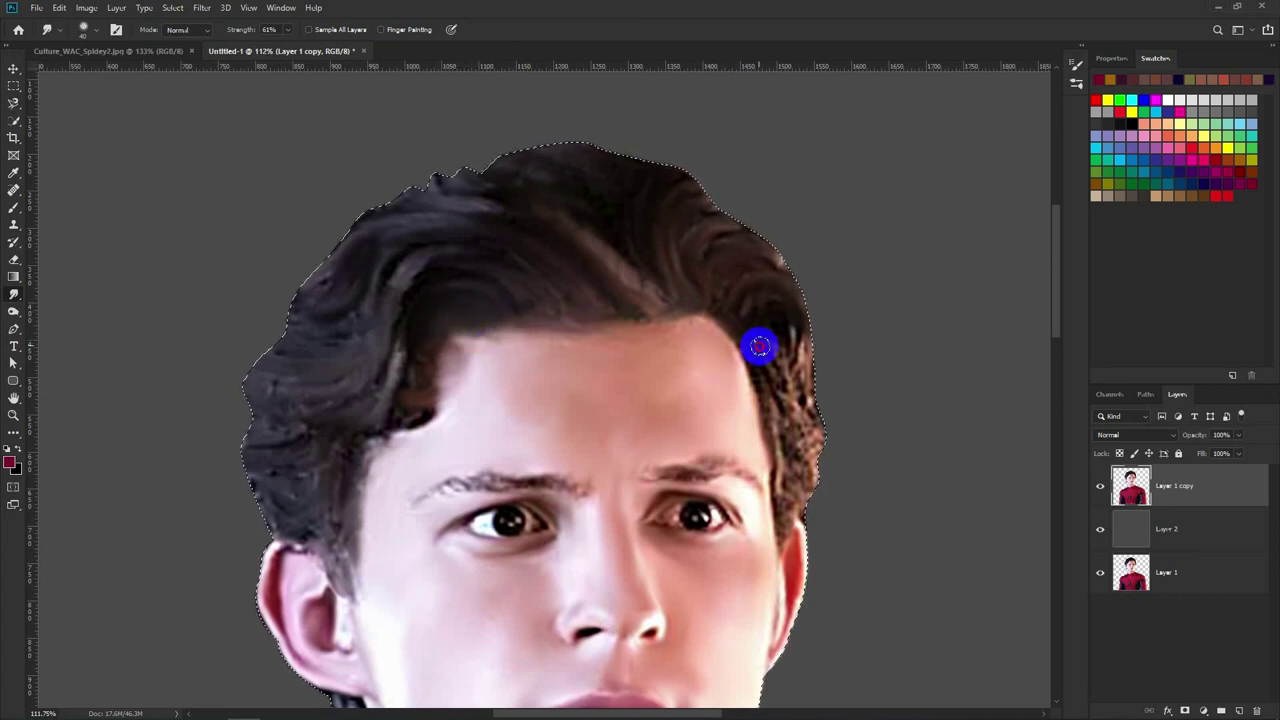
{"action": "left_click_drag", "start_coordinate": [789, 362], "coordinate": [771, 441]}
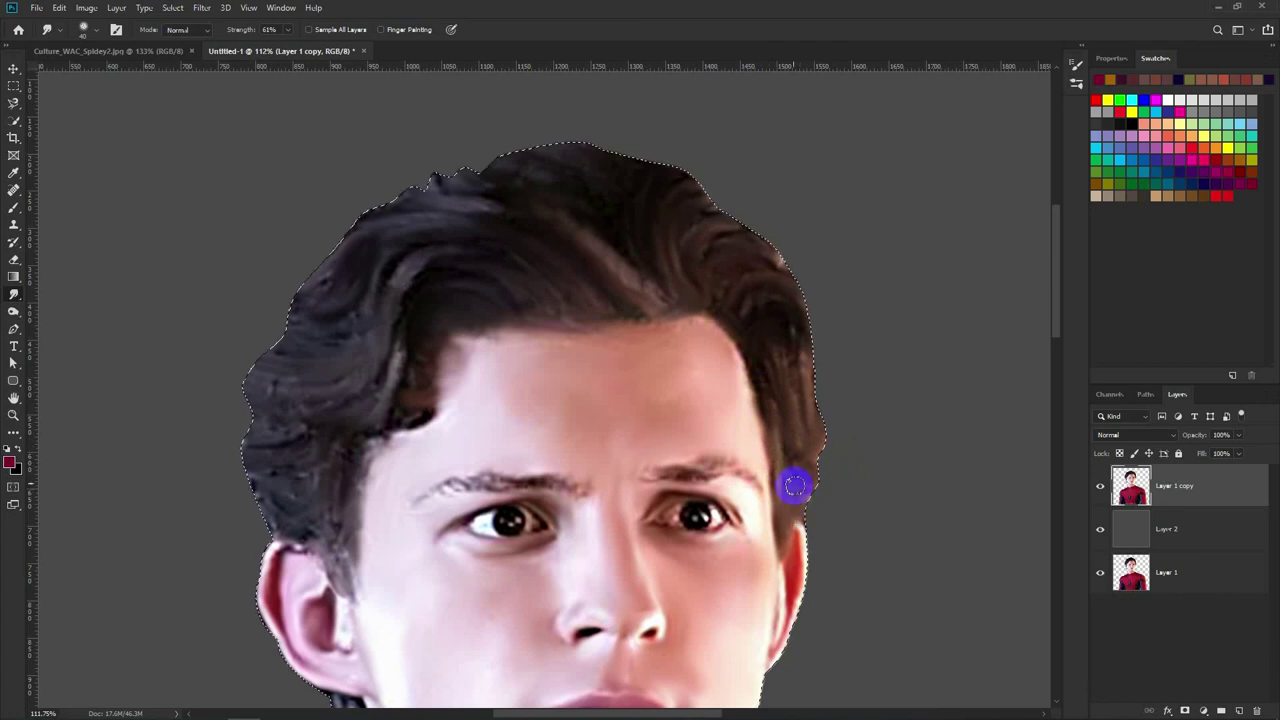
{"action": "scroll", "coordinate": [794, 486], "scroll_direction": "down", "scroll_amount": 5}
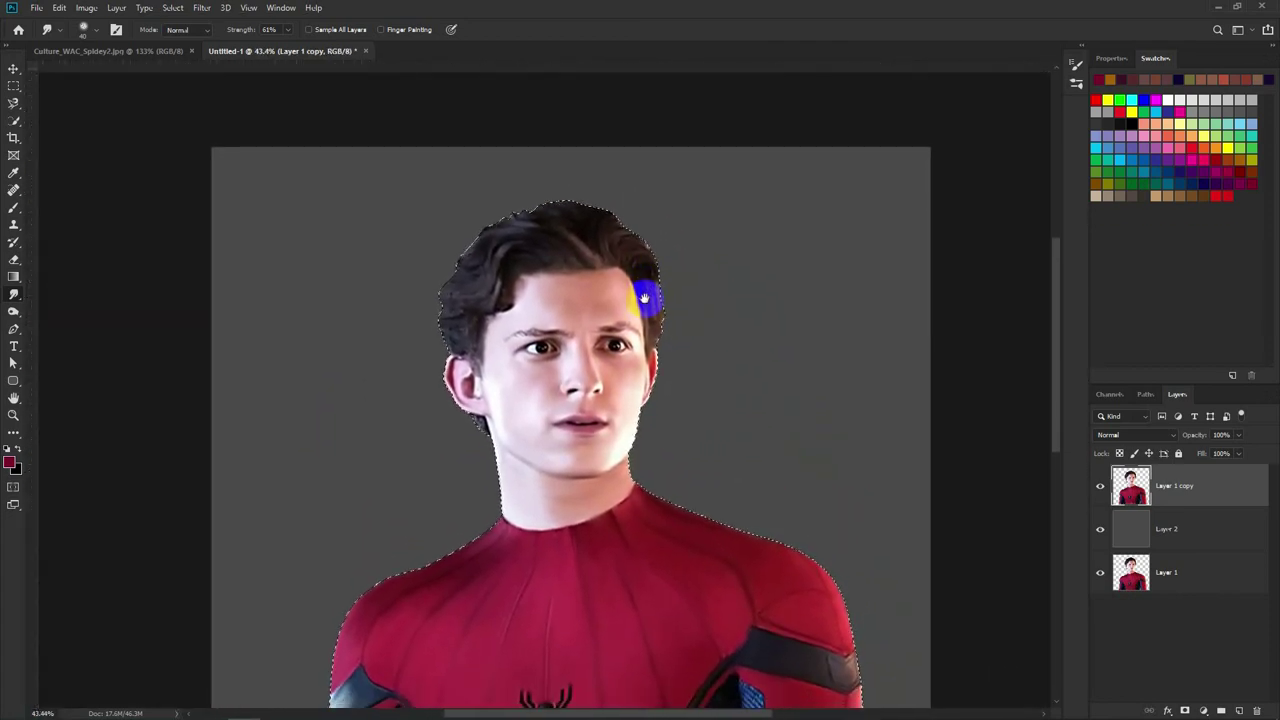
Step: Crop outward past the canvas edges to enlarge the canvas with transparent margins
{"action": "scroll", "coordinate": [685, 350], "scroll_direction": "down", "scroll_amount": 1}
{"action": "key", "text": "c"}
{"action": "left_click_drag", "start_coordinate": [842, 400], "coordinate": [1014, 397]}
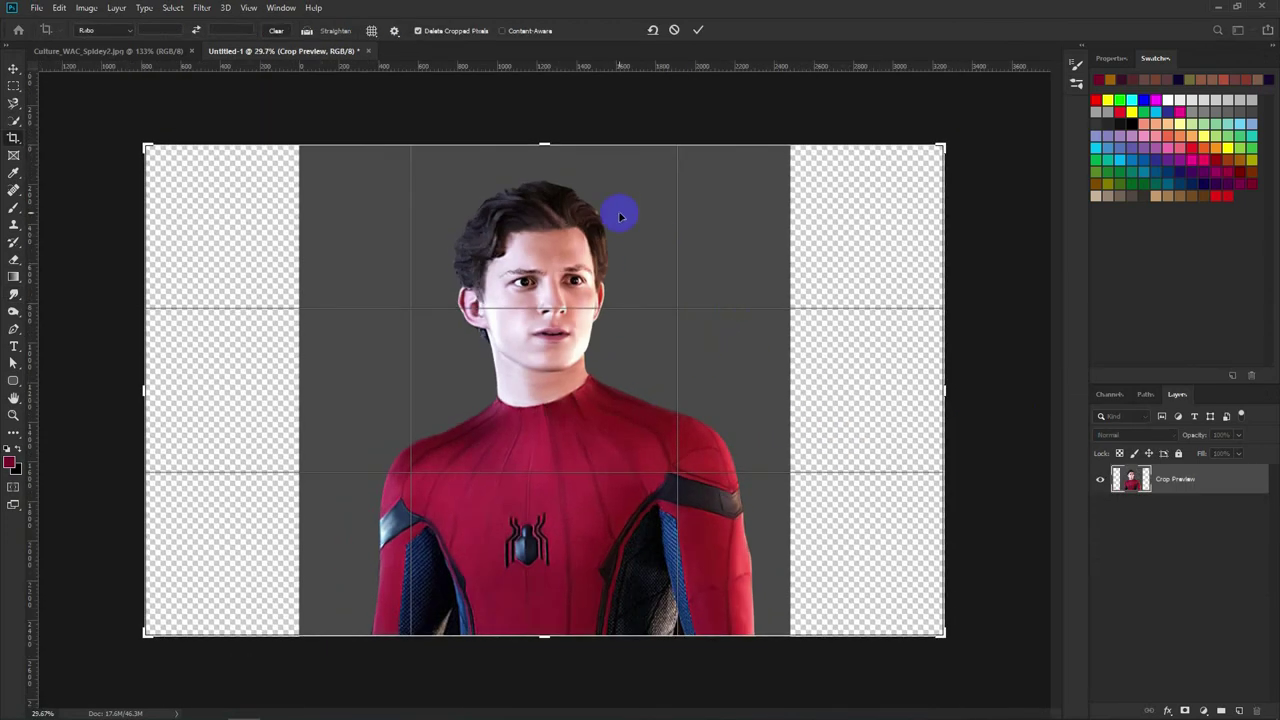
{"action": "left_click_drag", "start_coordinate": [544, 143], "coordinate": [551, 114]}
{"action": "key", "text": "ctrl+r"}
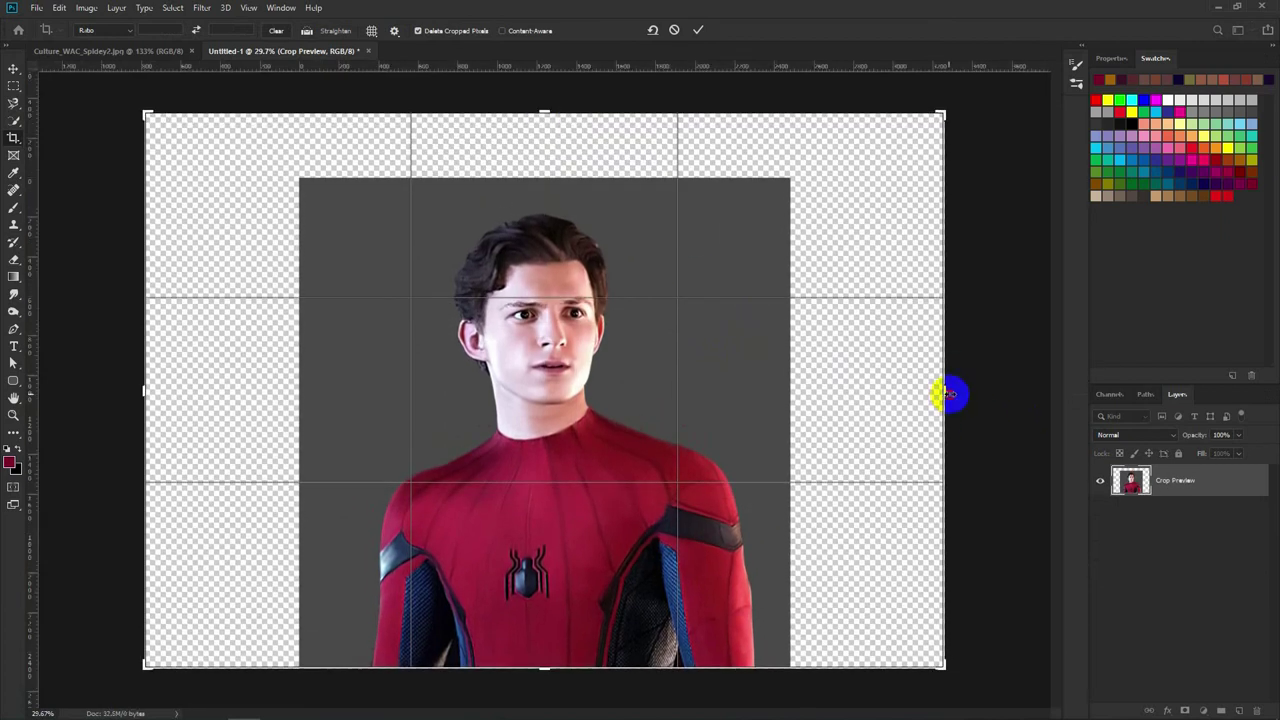
{"action": "left_click_drag", "start_coordinate": [946, 393], "coordinate": [960, 391]}
{"action": "key", "text": "Return"}
Step: Select the gray background Layer 2 and free-transform it to stretch across the wider canvas
{"action": "key", "text": "v"}
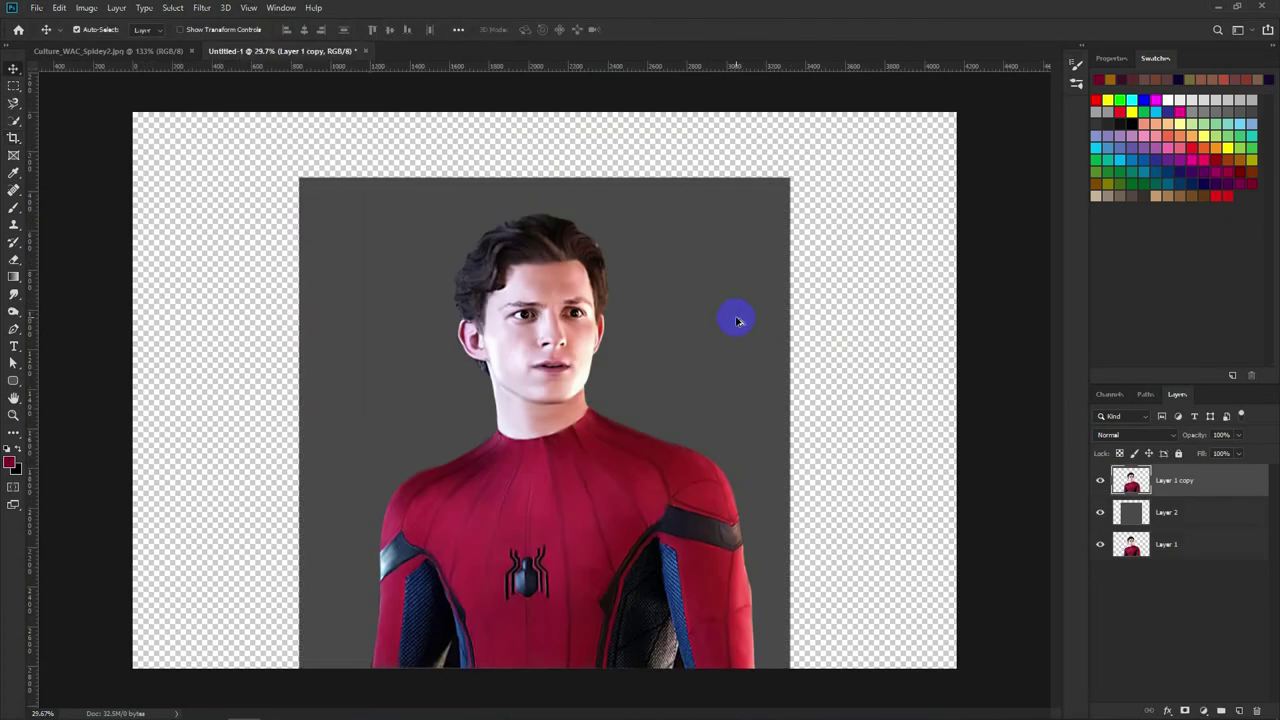
{"action": "left_click", "coordinate": [737, 321]}
{"action": "key", "text": "ctrl+t"}
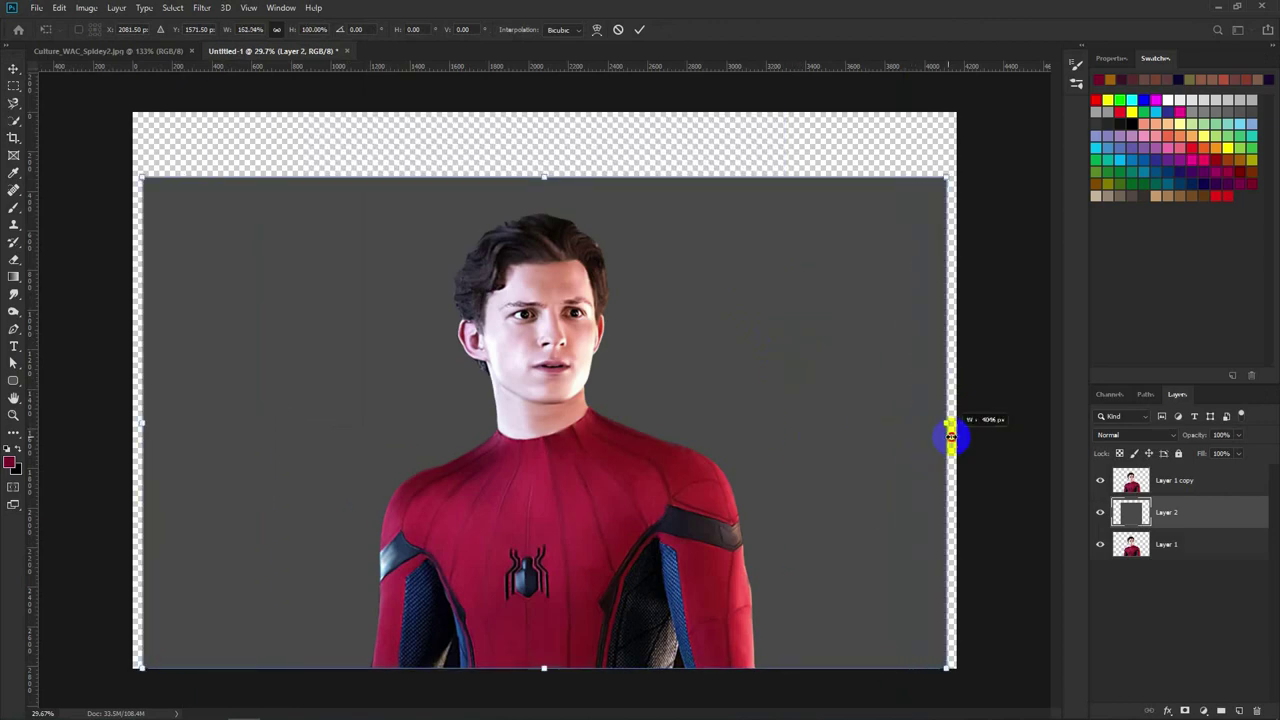